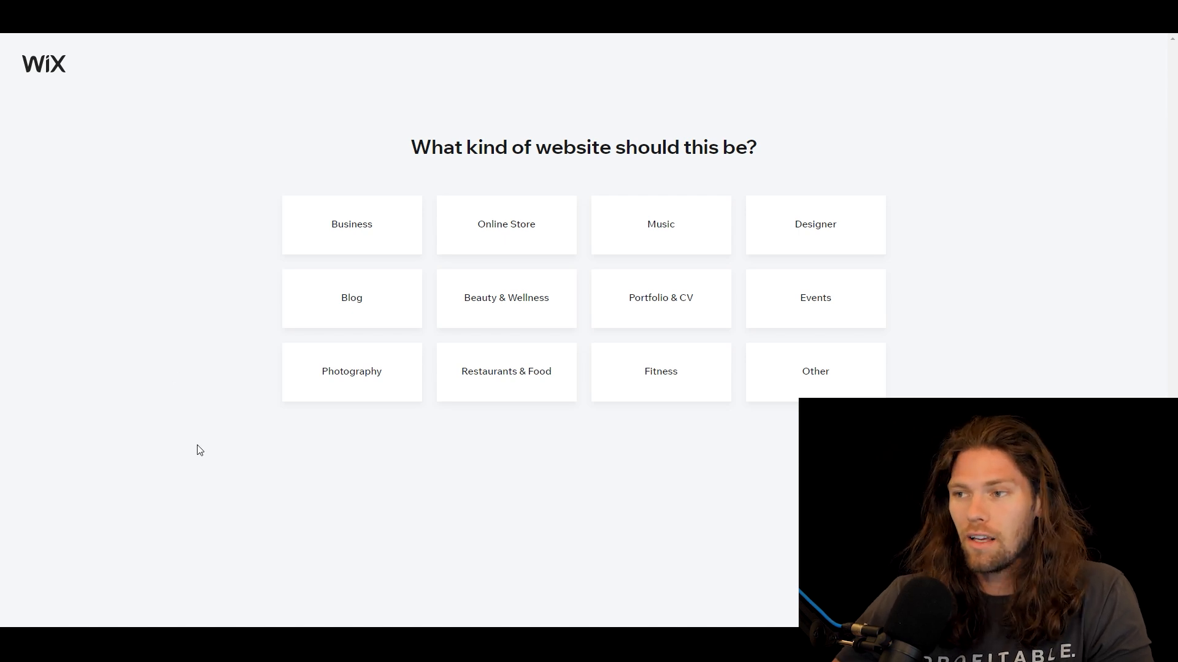
Step: Choose an Online Store website built from an editable template, and search the templates for "tote"
click(521, 237)
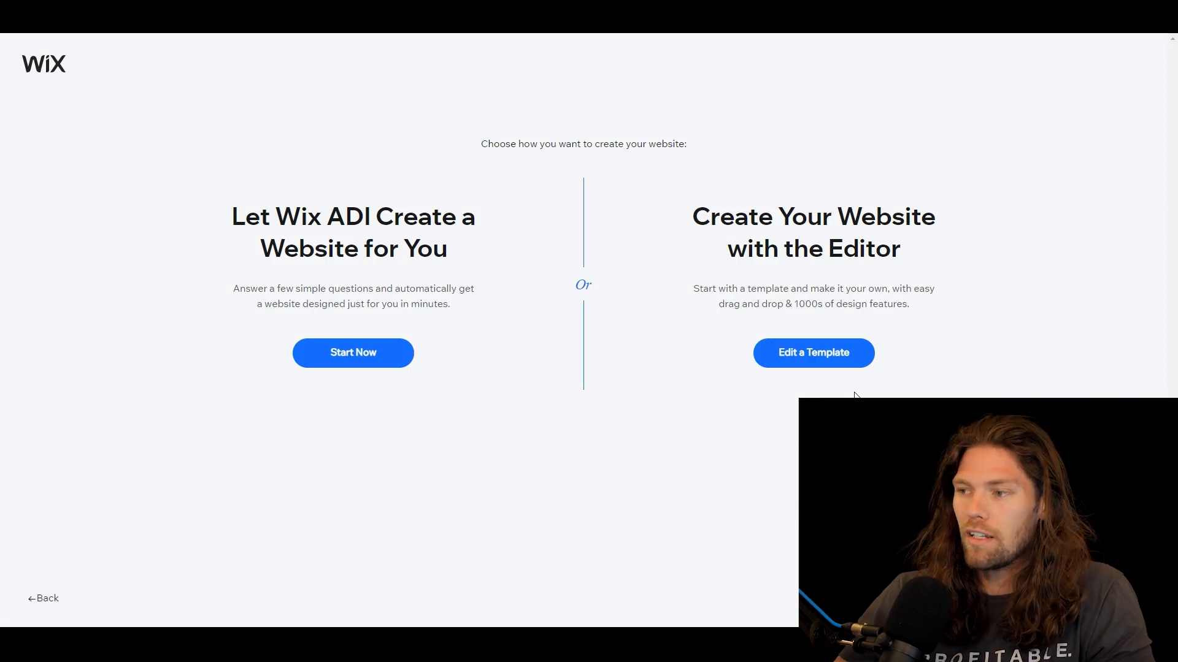
click(813, 359)
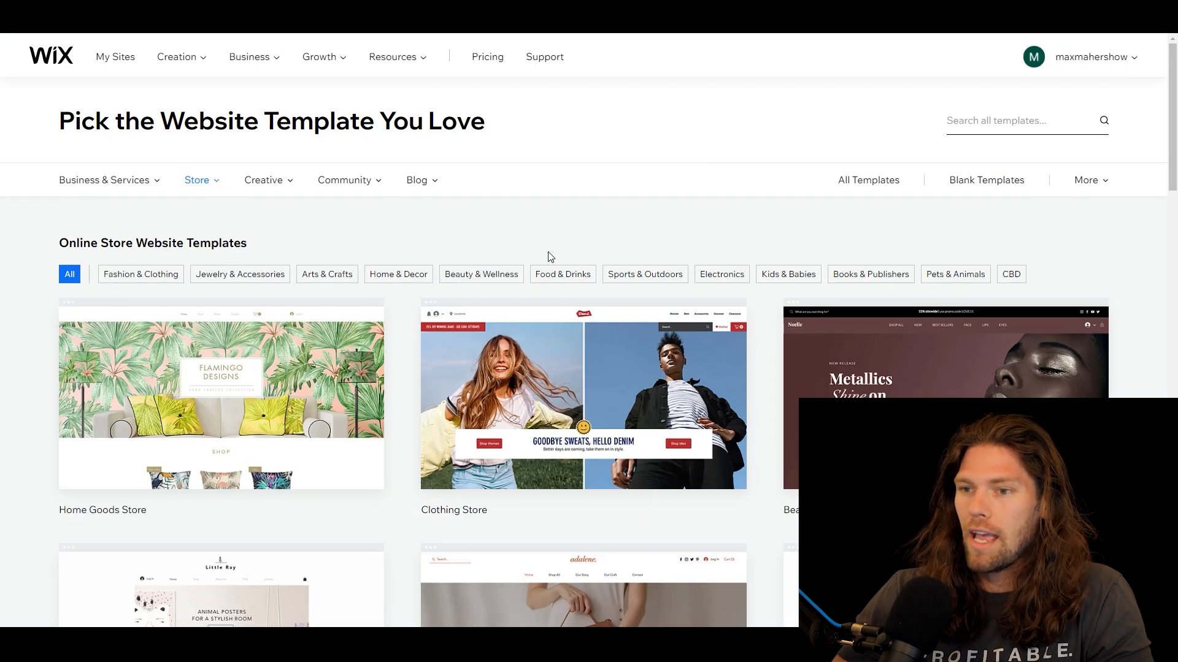
click(963, 125)
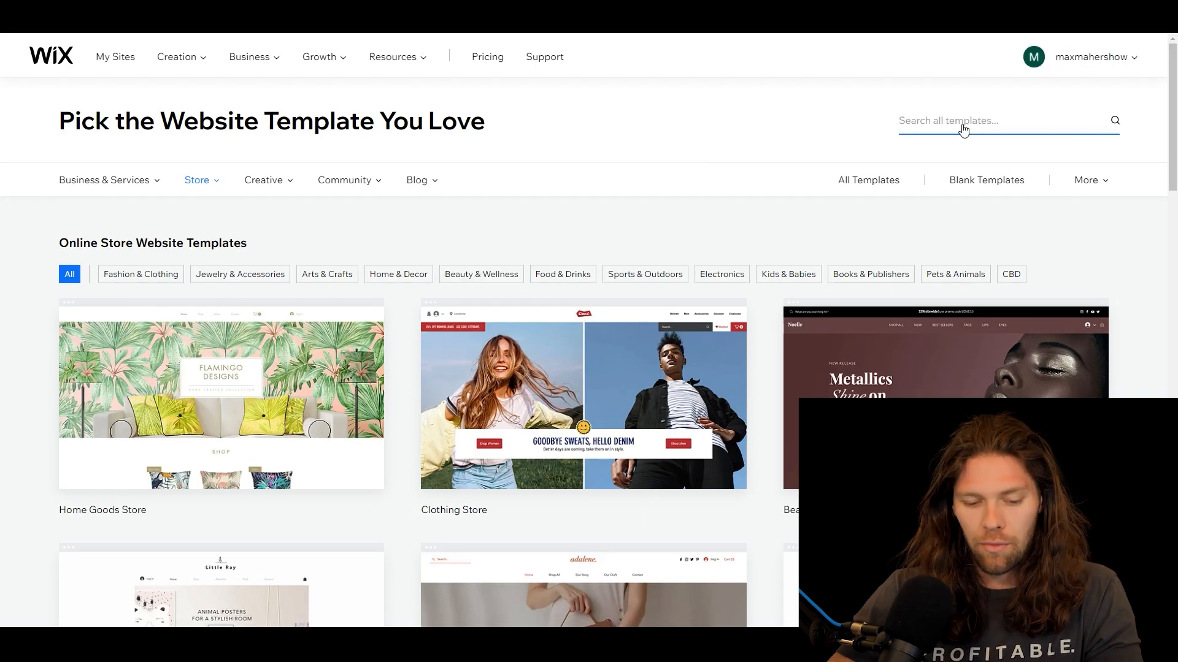
text(tot)
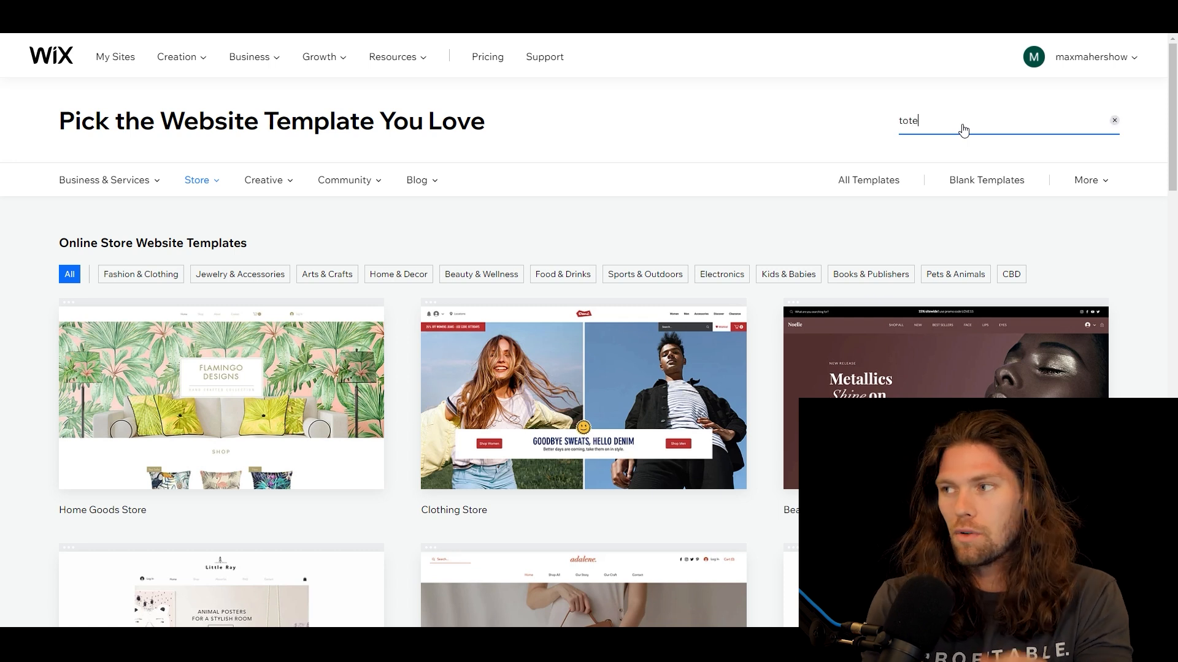
text(e)
key(Return)
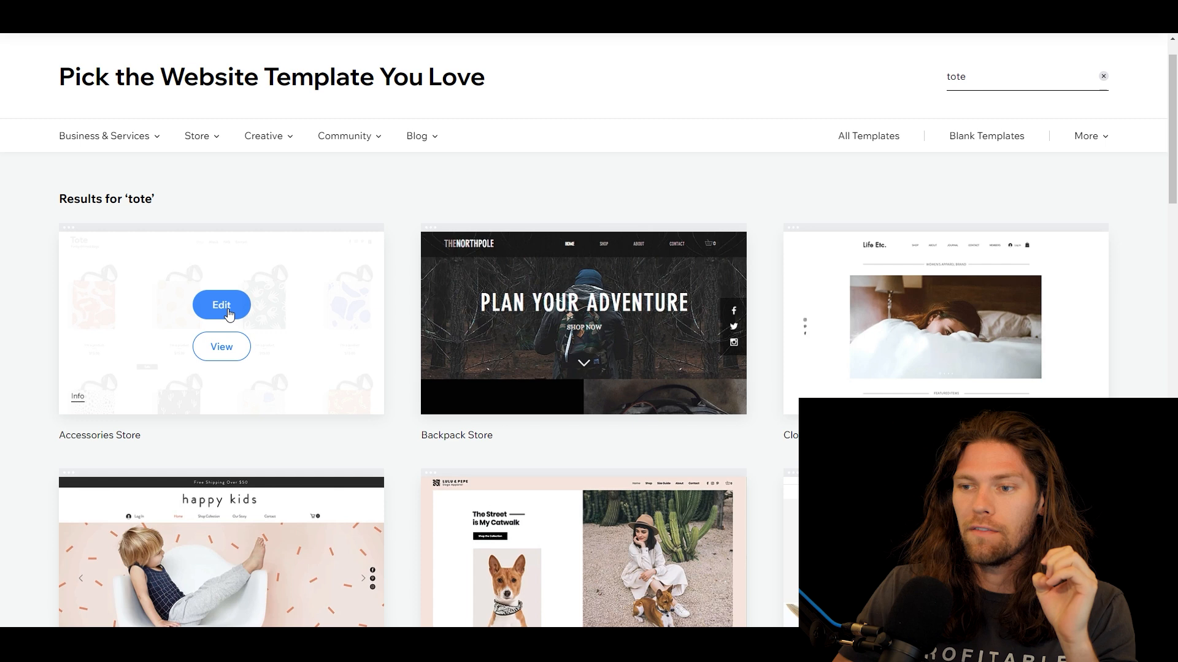
Step: Preview the full demo of the Tote Accessories Store template and start editing a site based on it
click(222, 346)
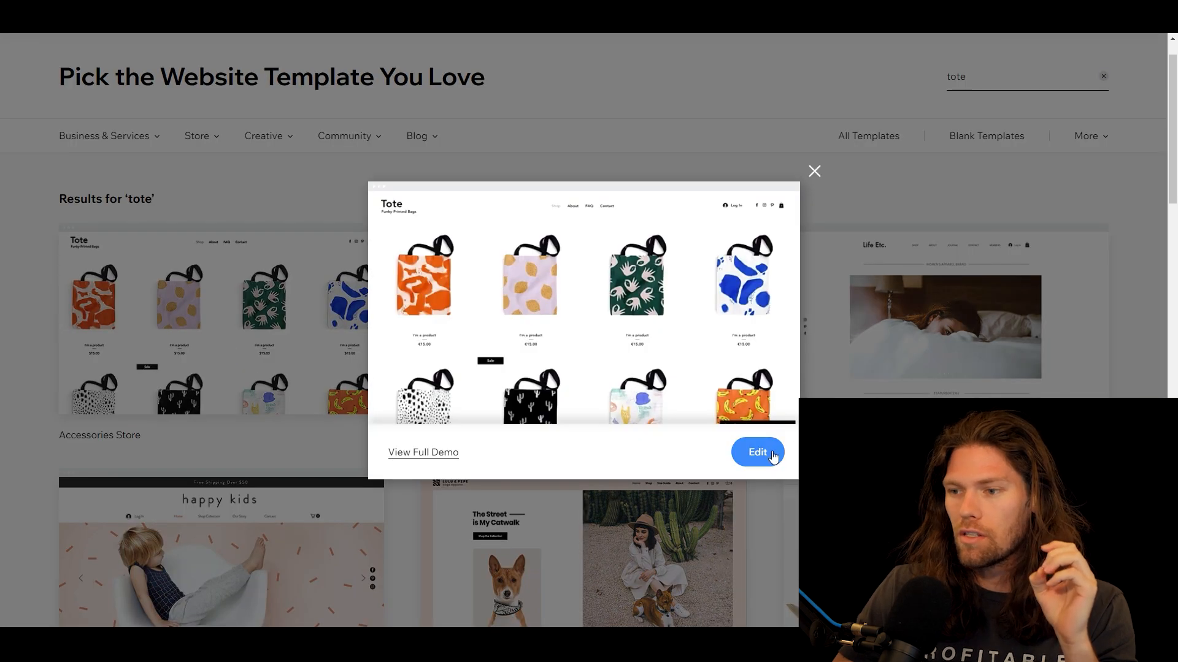
click(428, 454)
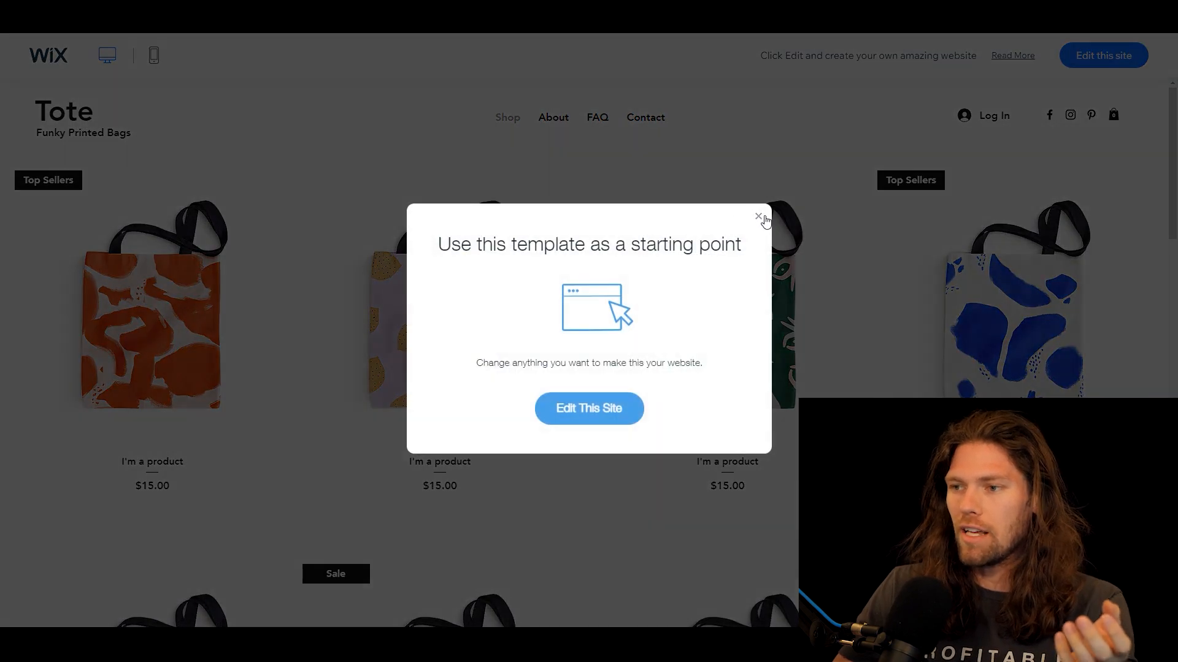
click(758, 217)
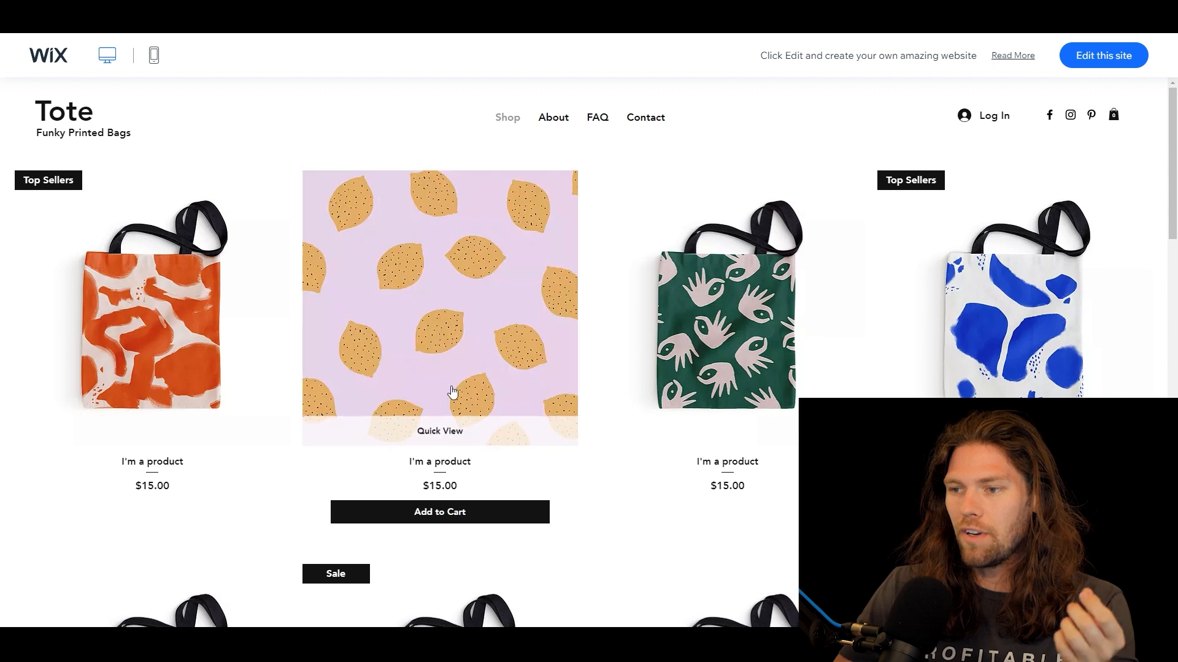
scroll(497, 404, down, 8)
scroll(675, 430, up, 3)
scroll(686, 451, up, 5)
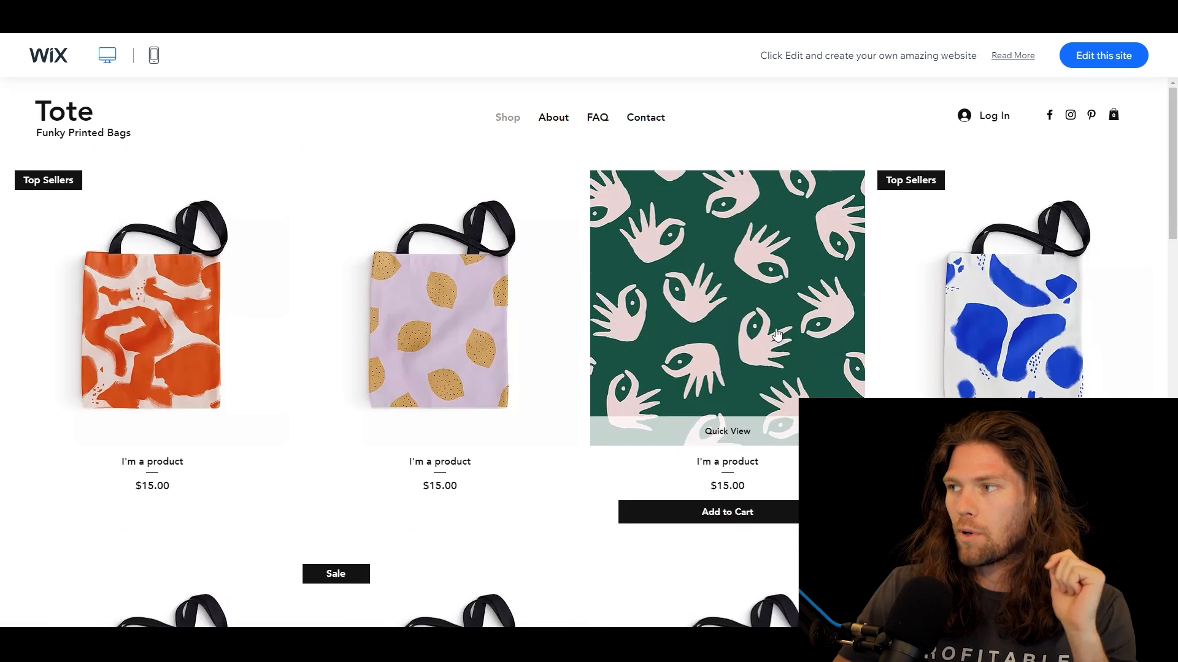
click(1080, 56)
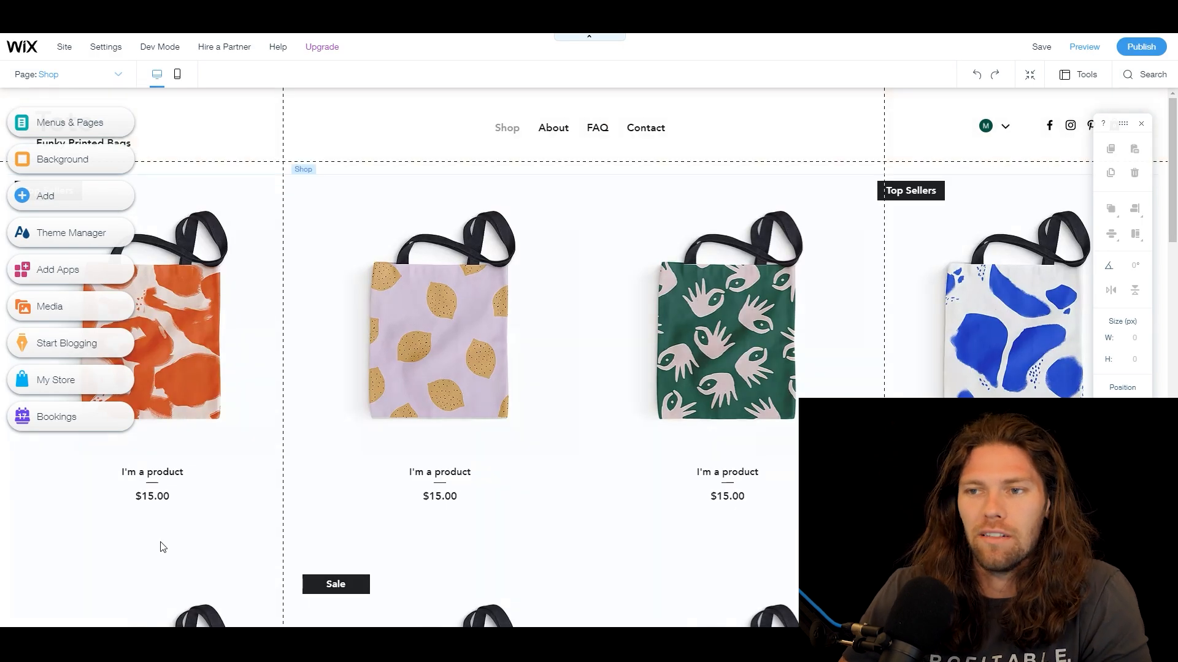
Step: Look over the store pages and try the Yoga Practice image as the Shop page background
click(80, 125)
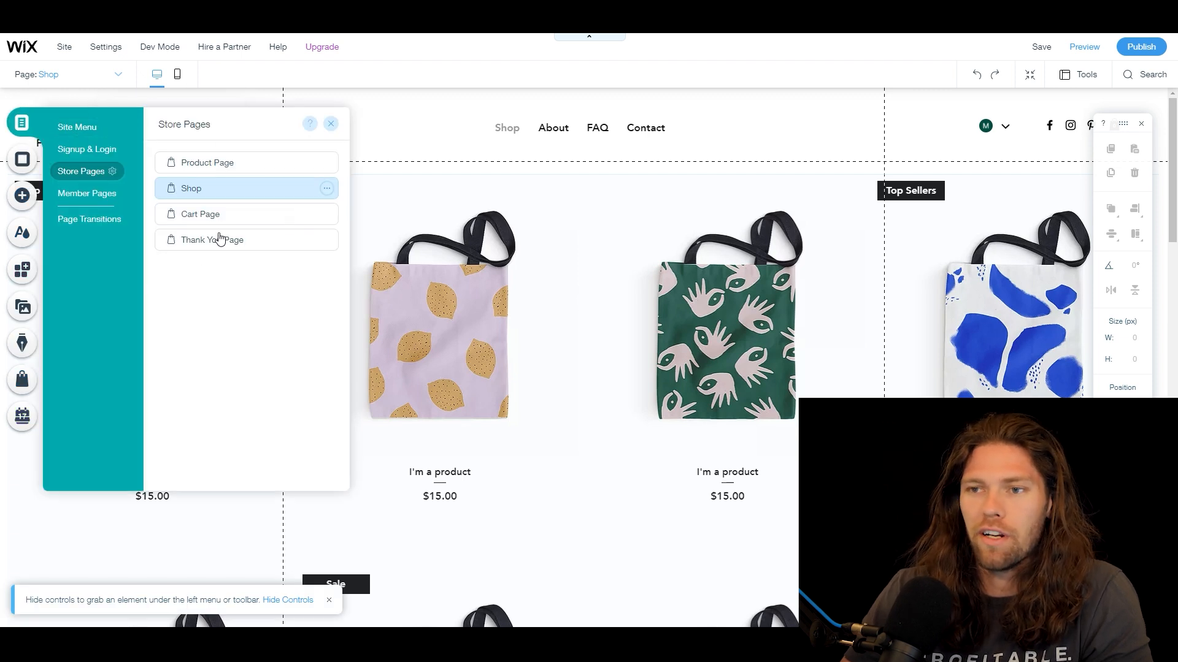
click(23, 161)
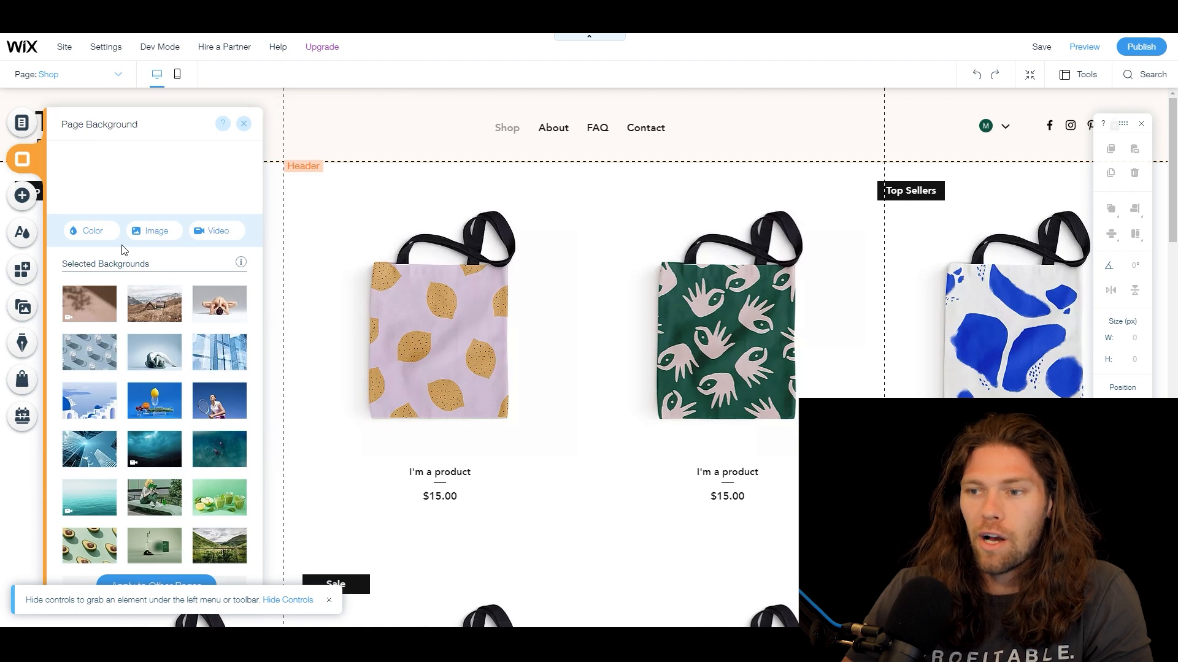
click(221, 310)
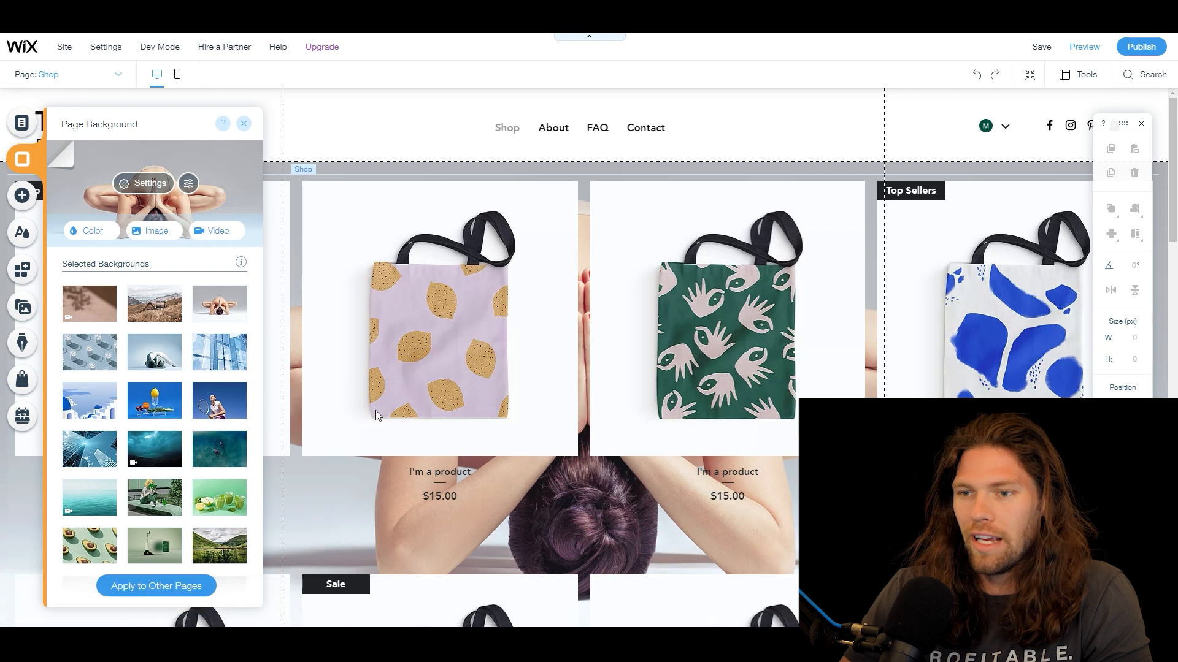
mouse_move(218, 321)
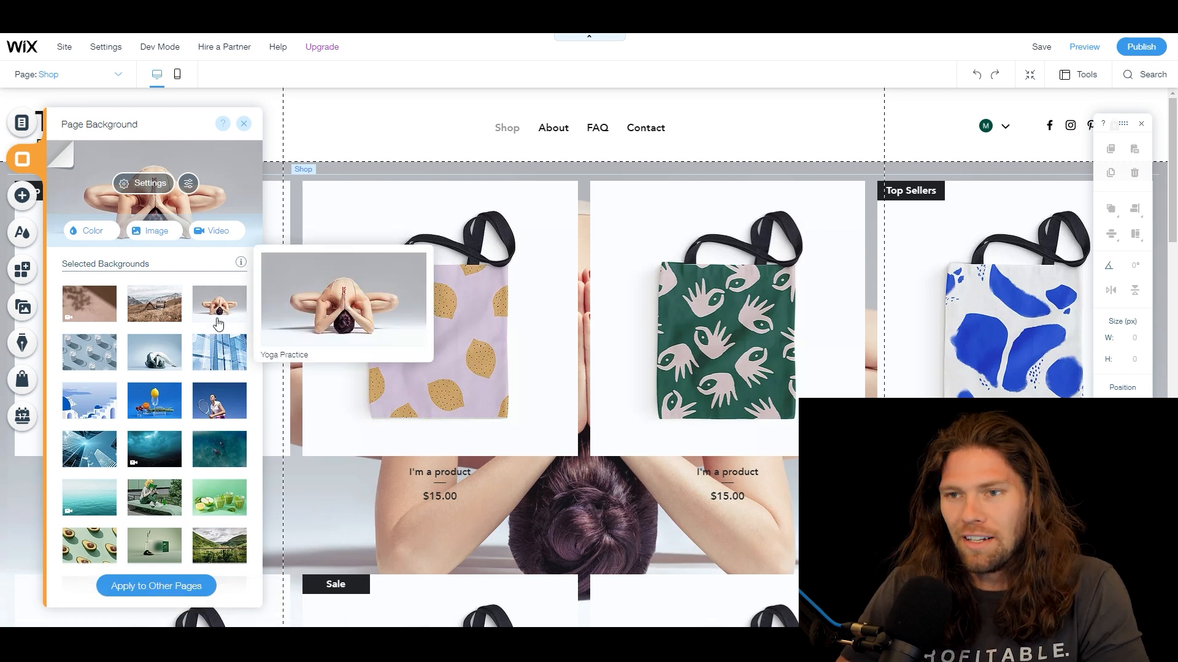
Step: Look through the addable elements, try a yellow Scroll button below the green tote bag, and delete it
click(39, 209)
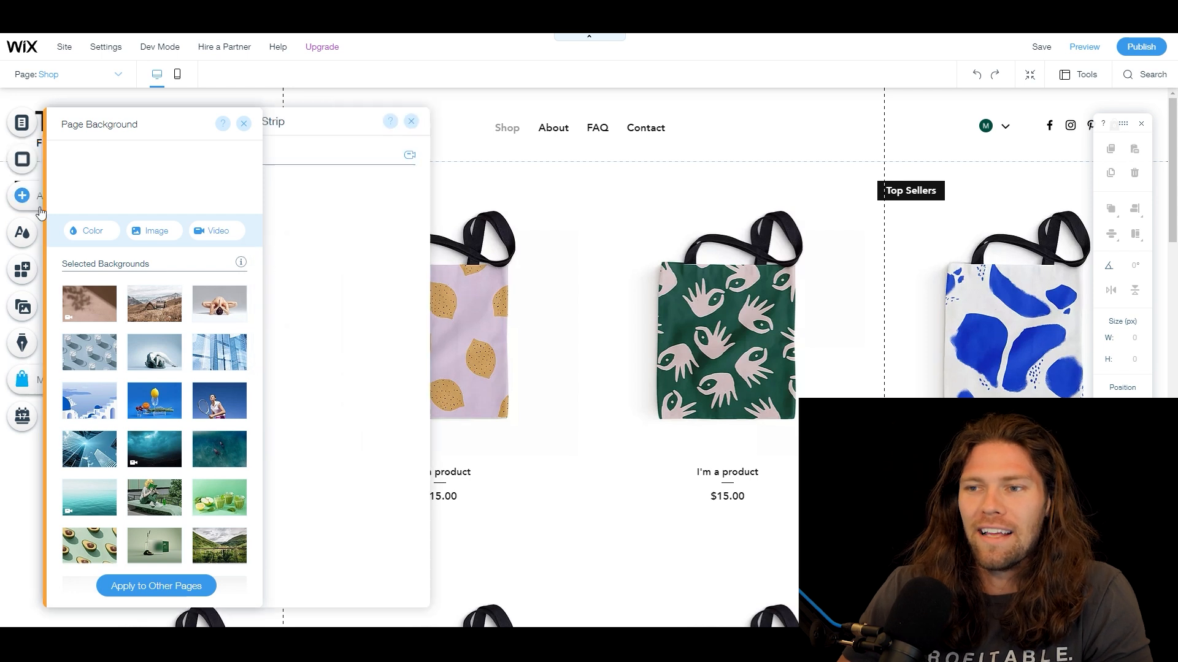
mouse_move(86, 228)
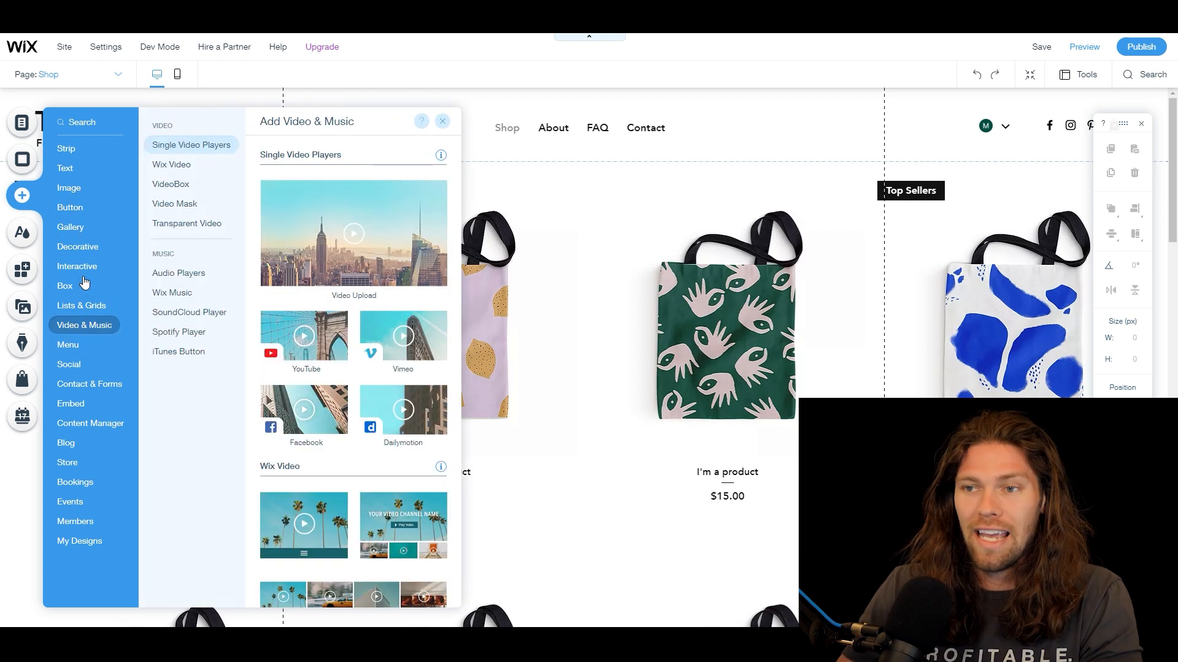
mouse_move(80, 174)
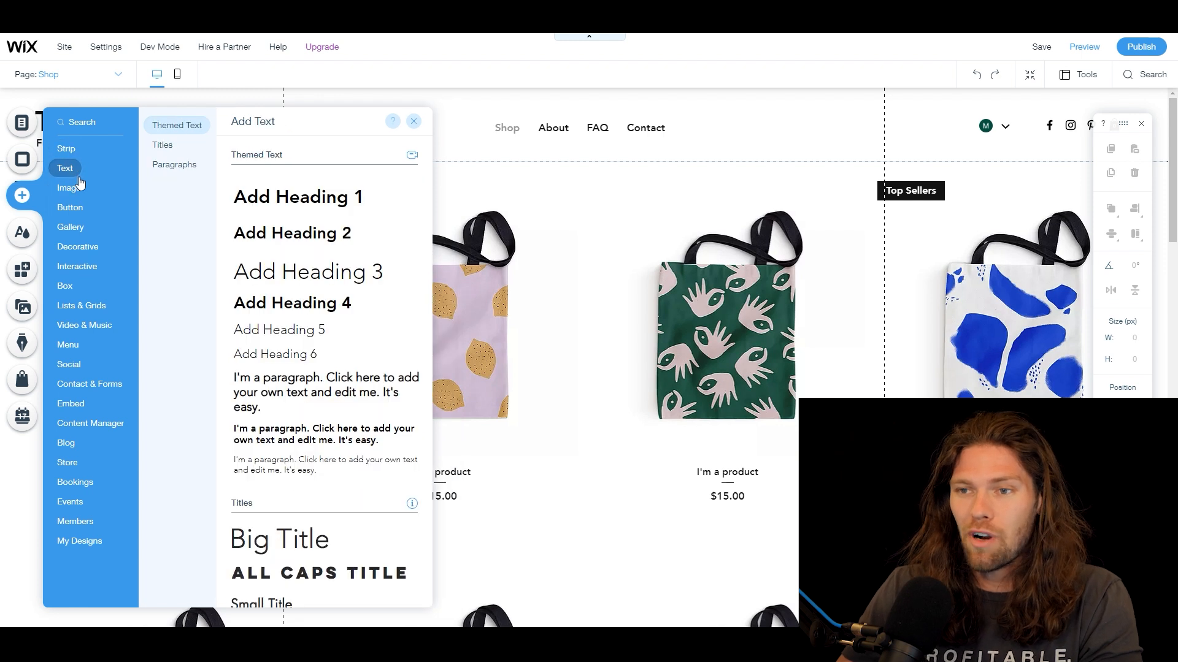
mouse_move(74, 207)
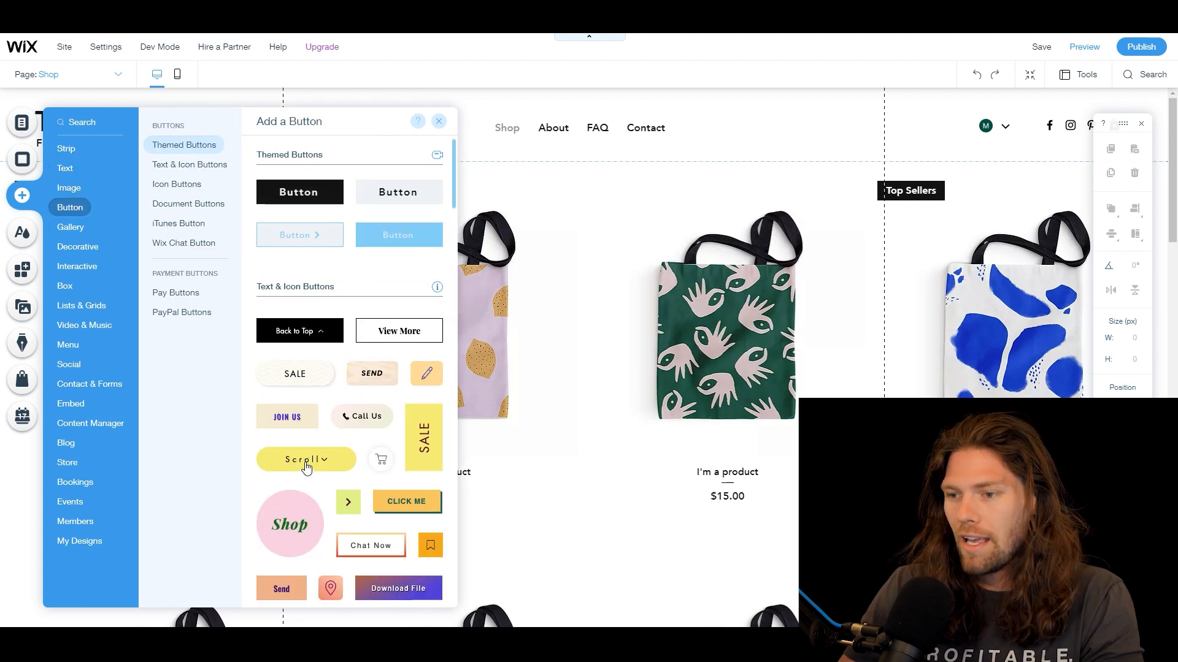
drag(306, 466, 726, 452)
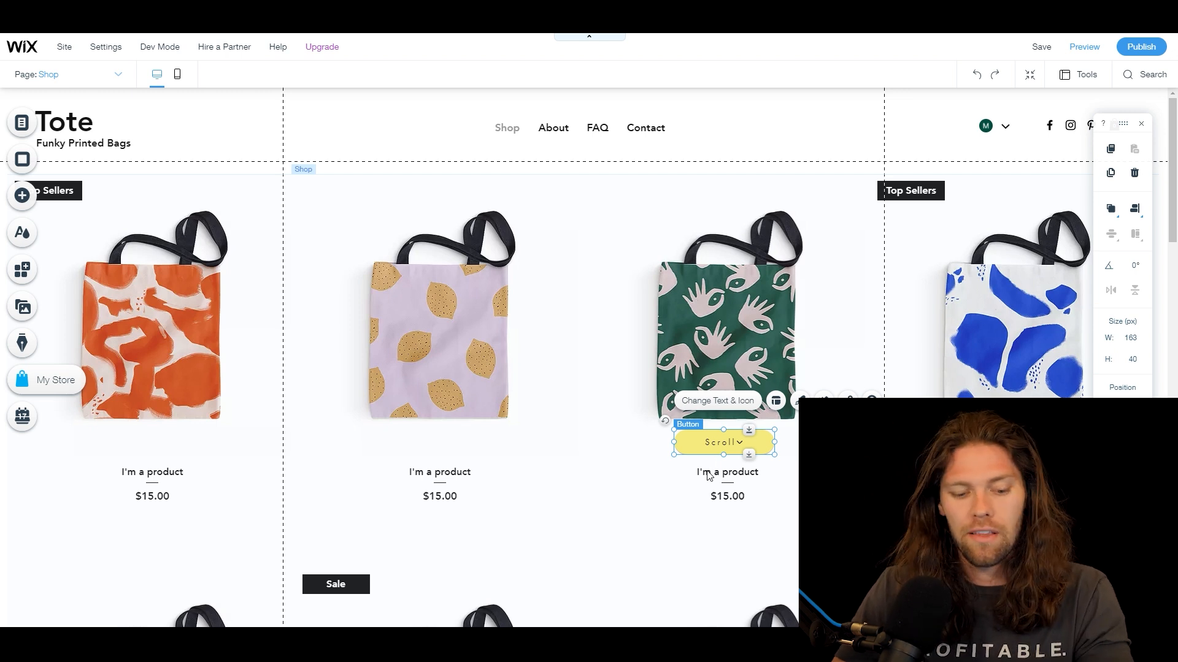
key(Delete)
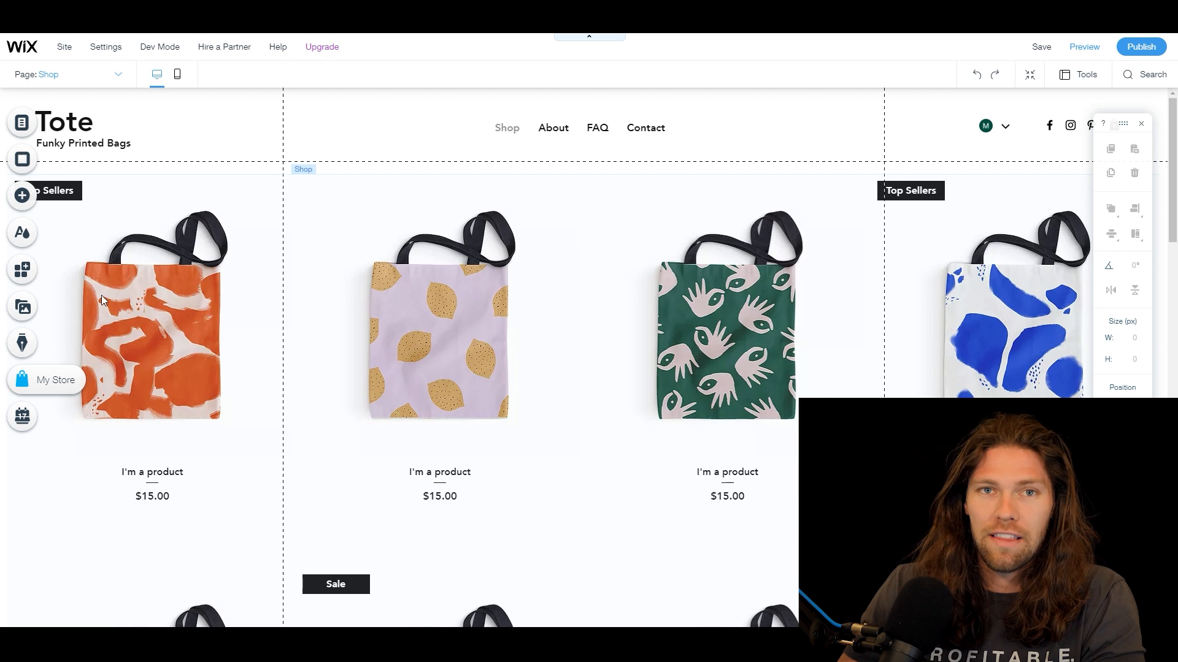
Step: Review the site's color theme and browse the Wix App Market's business, team pick, Made by Wix and social apps
click(22, 232)
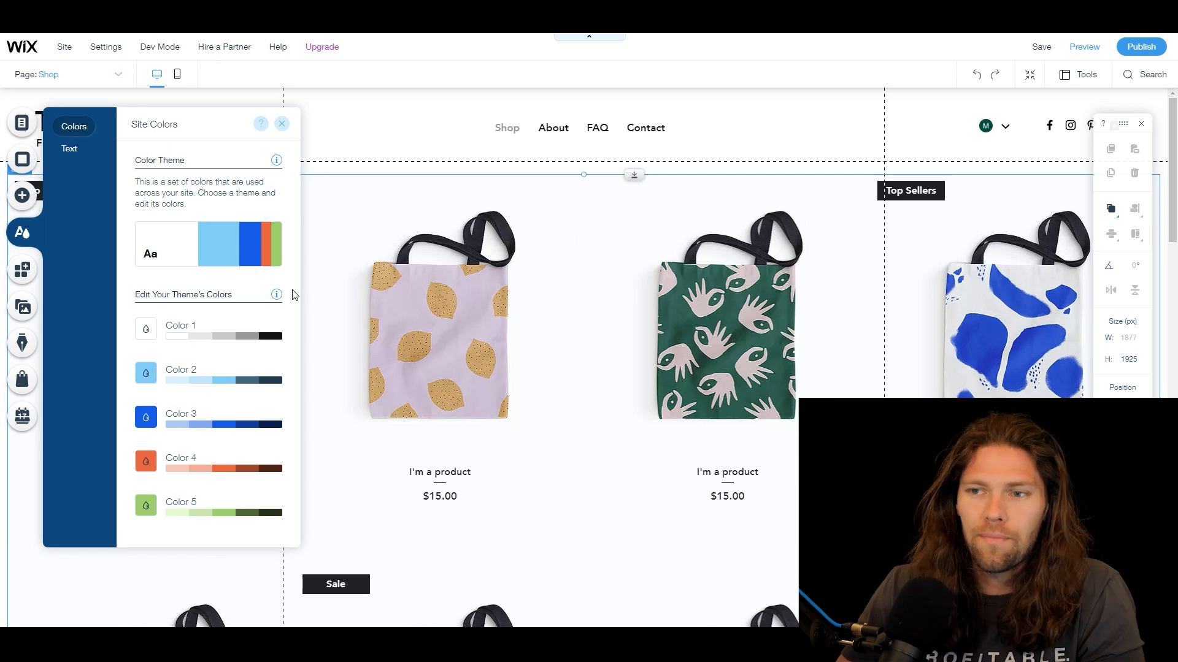
click(22, 269)
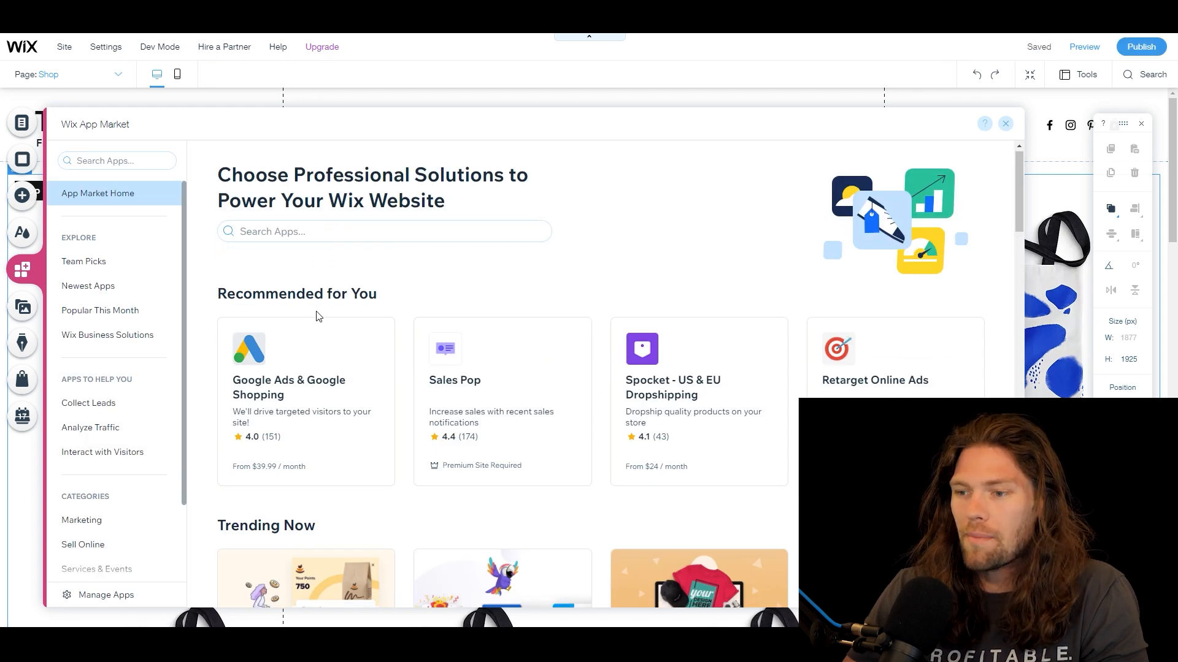
scroll(319, 317, down, 8)
scroll(331, 320, down, 3)
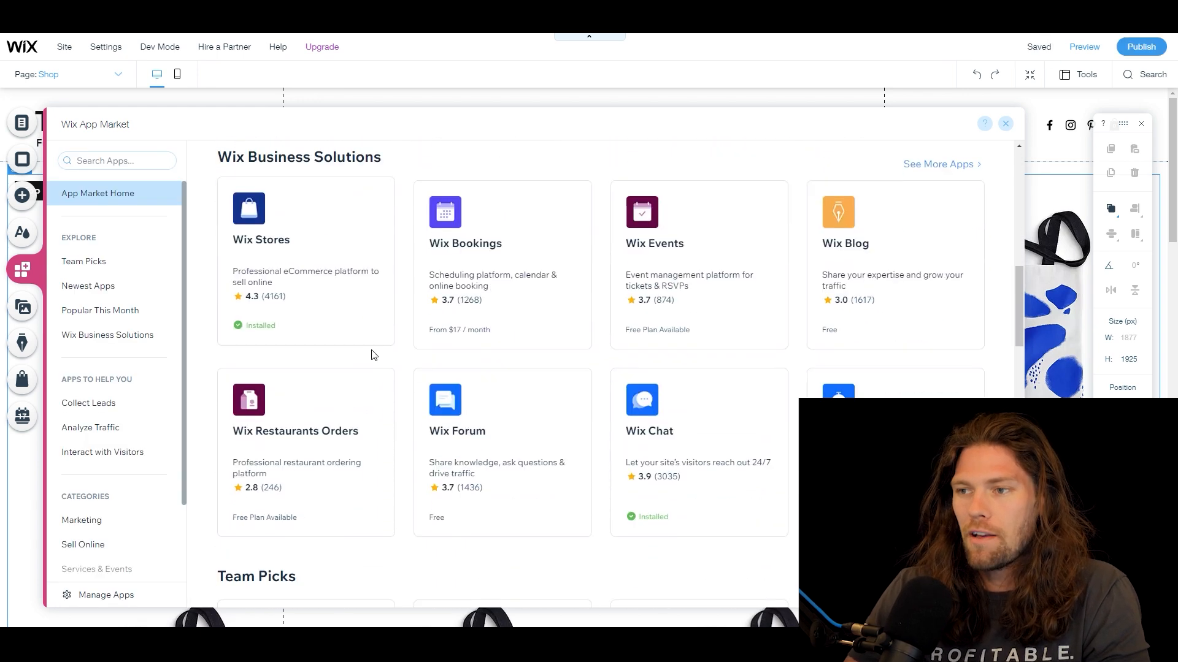
scroll(681, 331, down, 4)
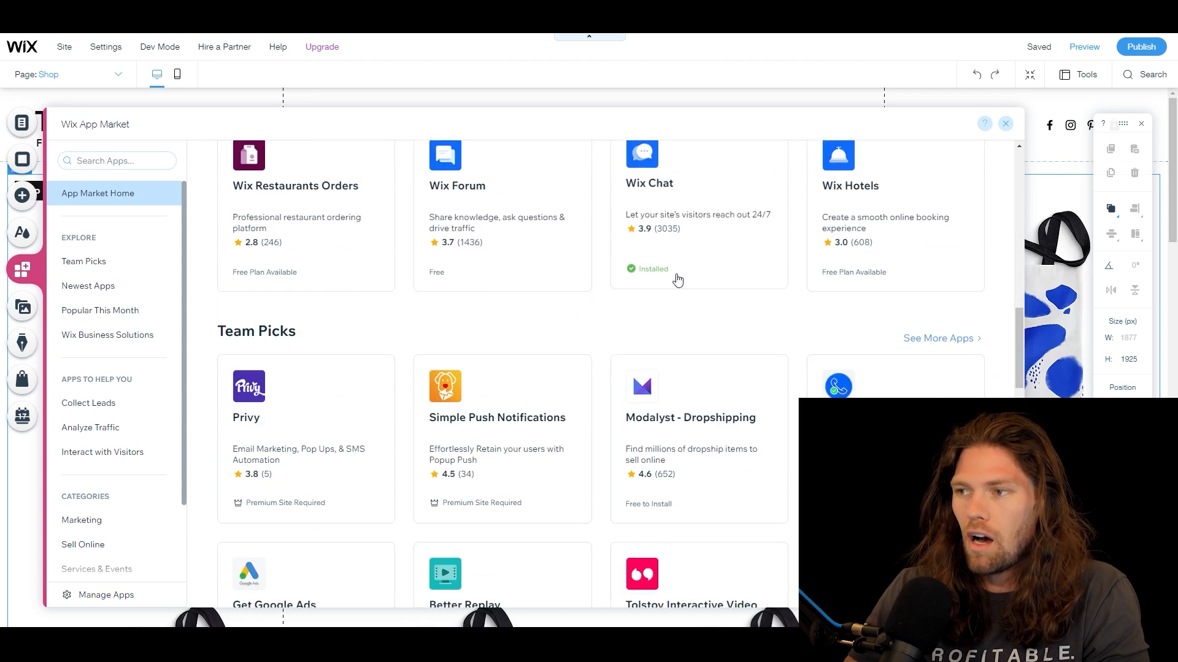
scroll(583, 370, down, 4)
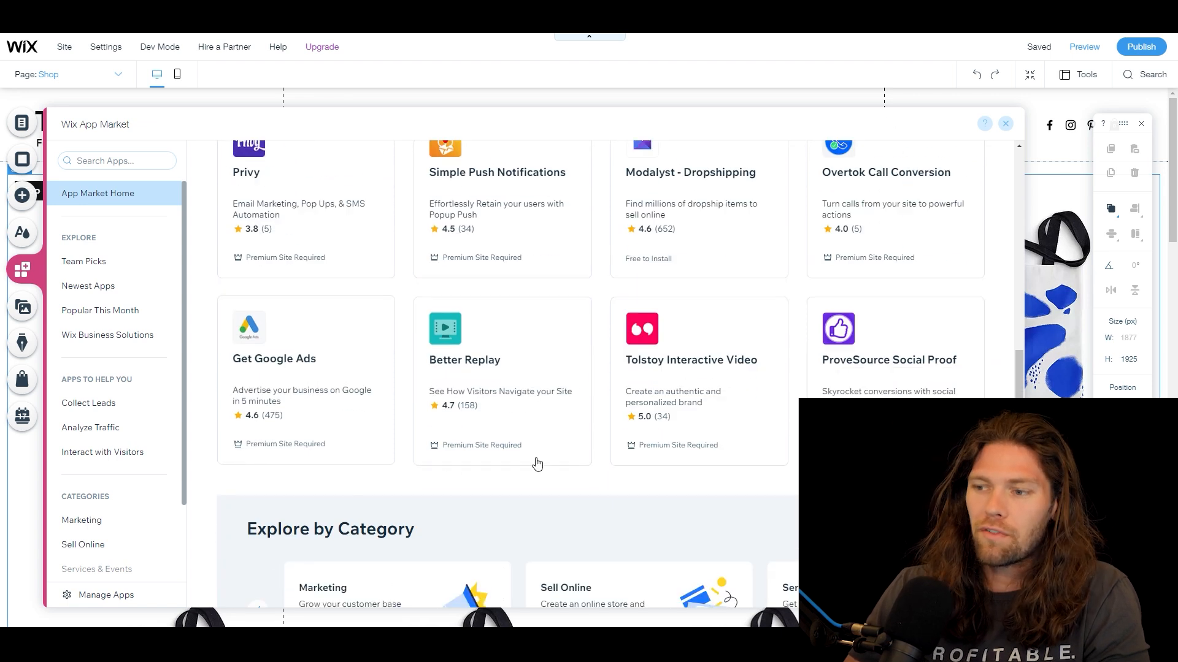
scroll(586, 330, down, 6)
scroll(555, 338, down, 2)
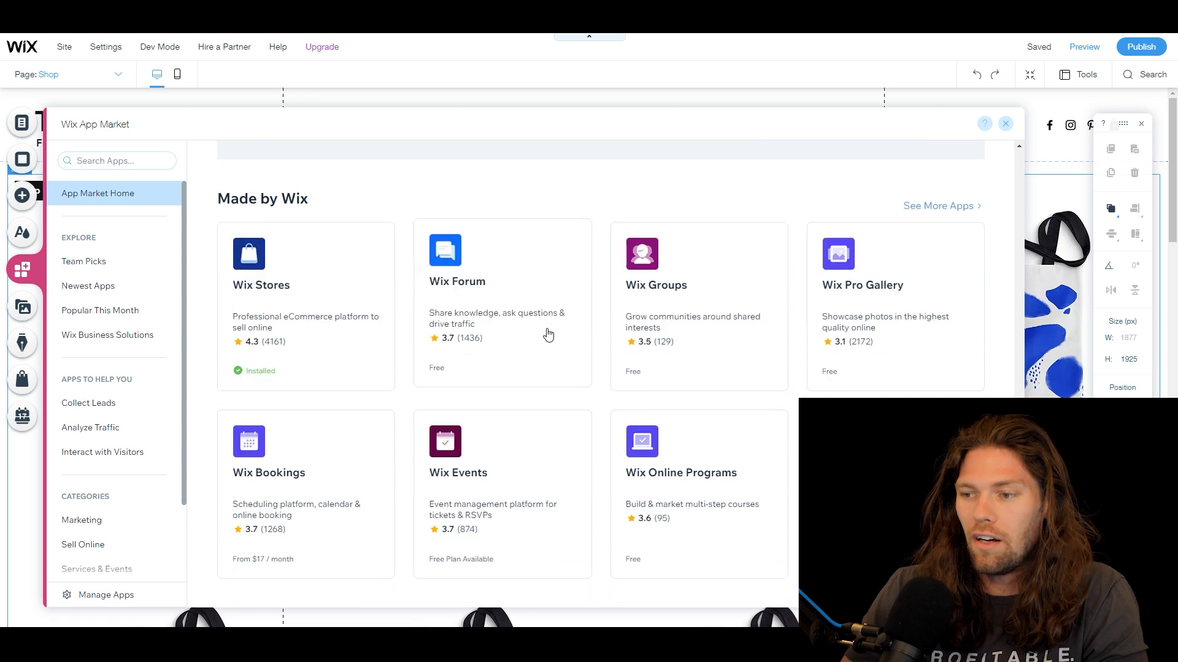
scroll(539, 290, down, 3)
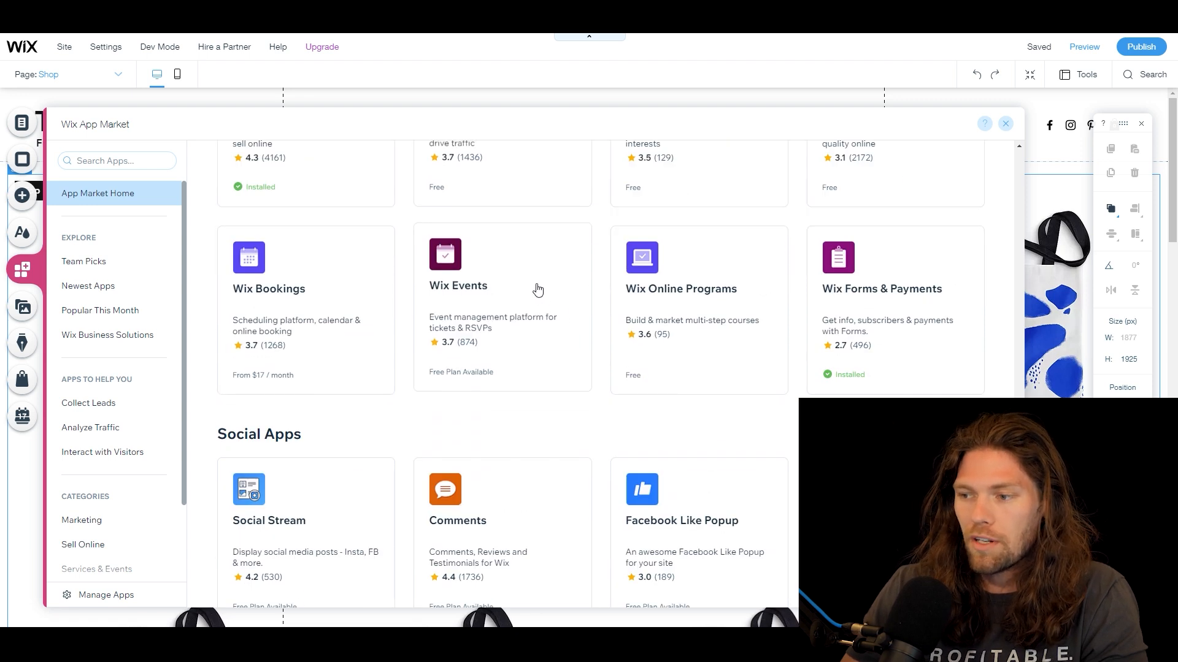
scroll(540, 294, up, 8)
scroll(589, 380, down, 7)
scroll(589, 344, down, 4)
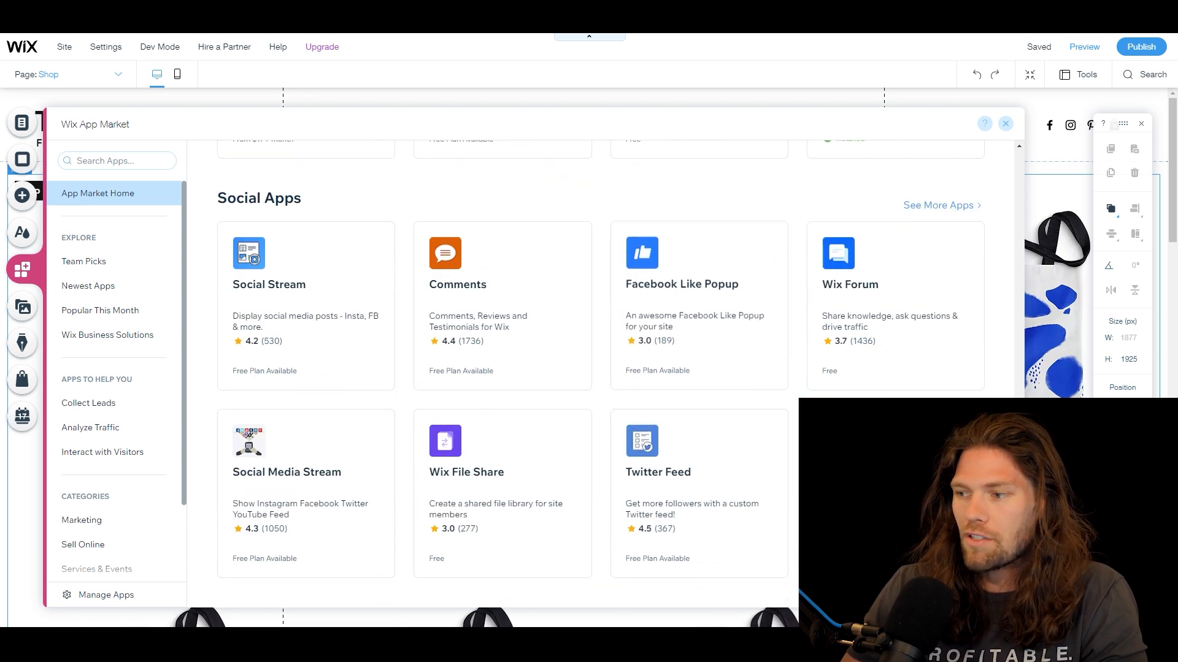
scroll(503, 292, up, 5)
scroll(479, 276, up, 15)
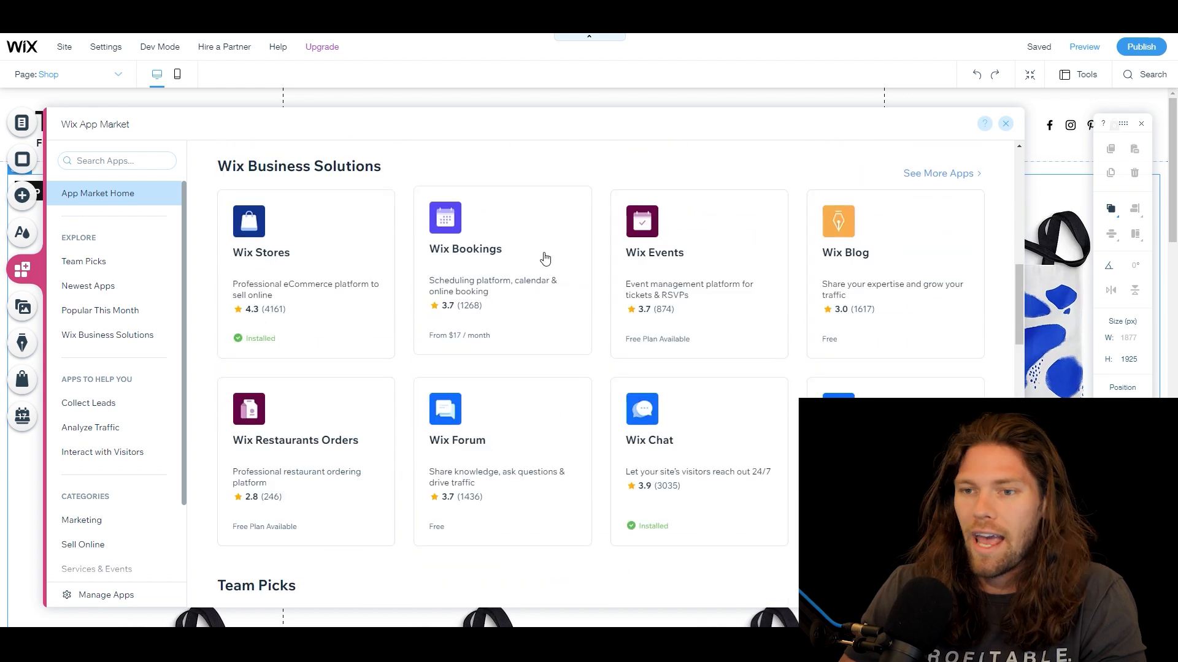
Step: Examine the media upload and free image options, and the Wix eCommerce store introduction
click(25, 315)
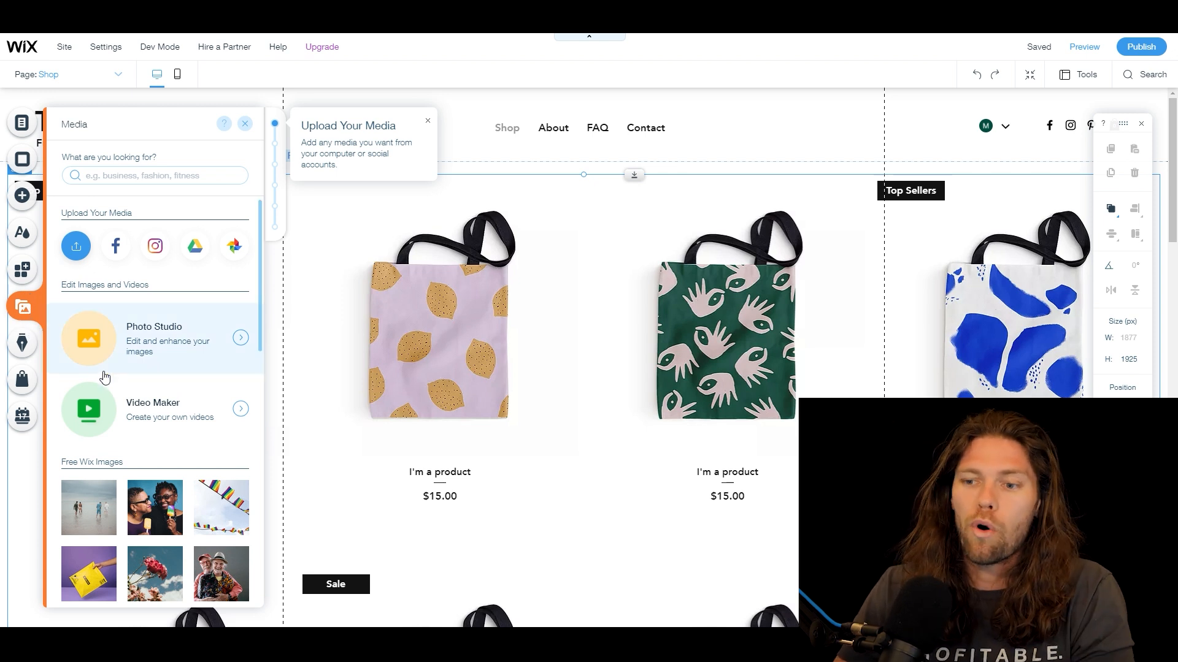
scroll(153, 454, down, 3)
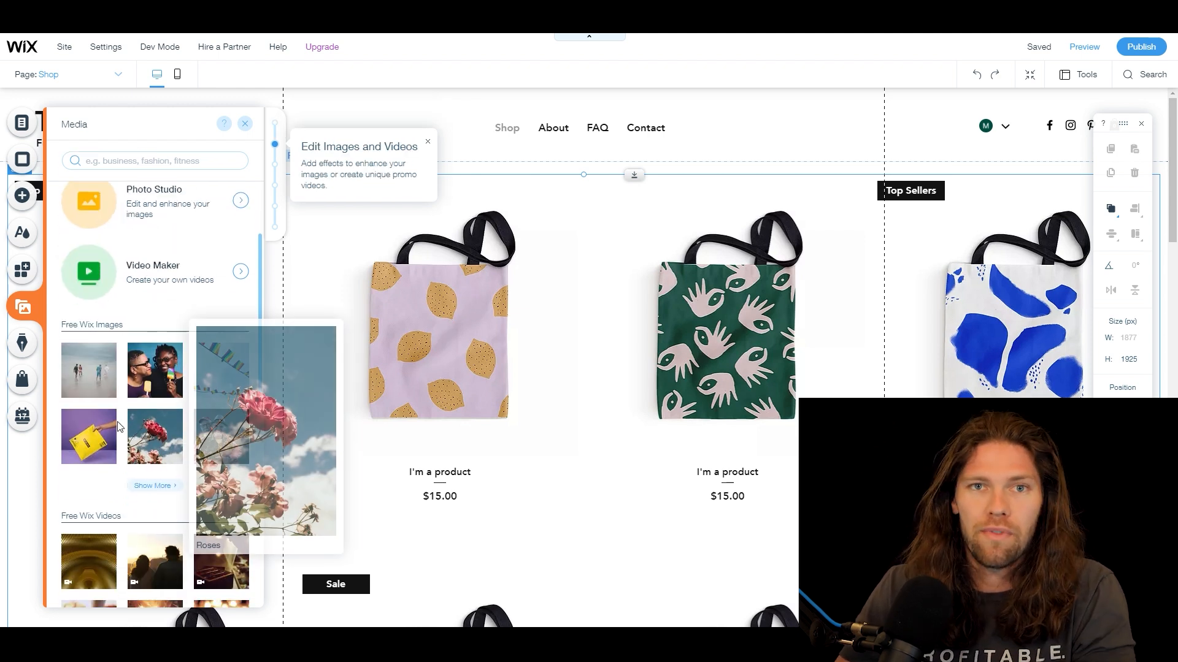
scroll(92, 399, up, 3)
click(24, 380)
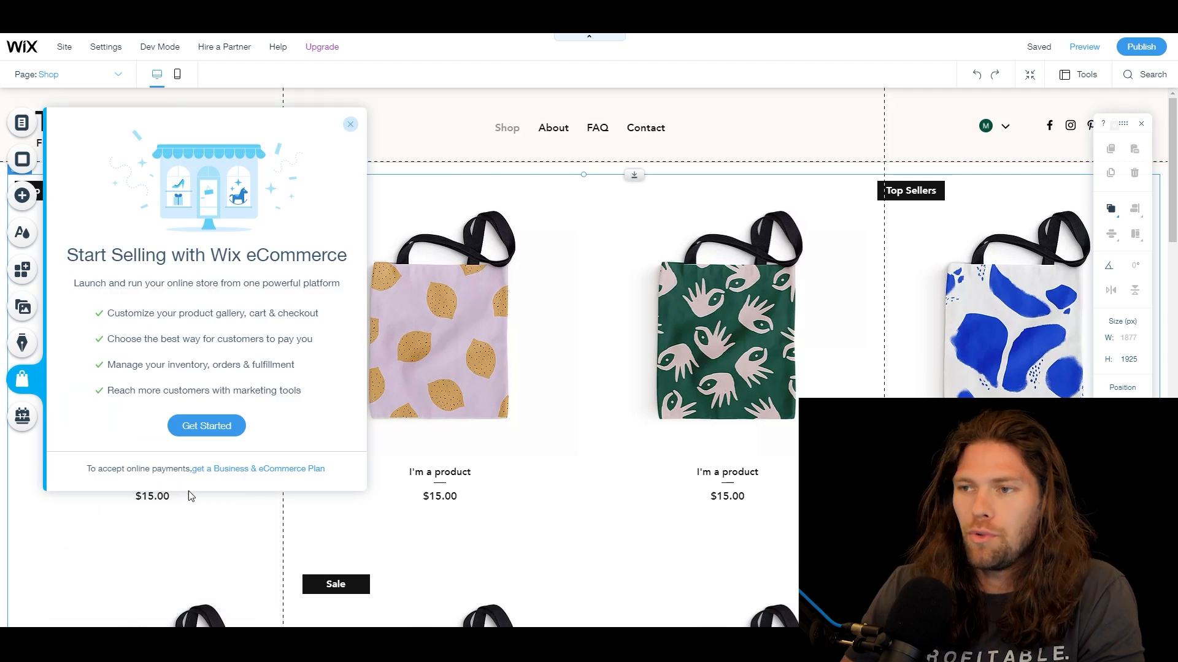
click(351, 125)
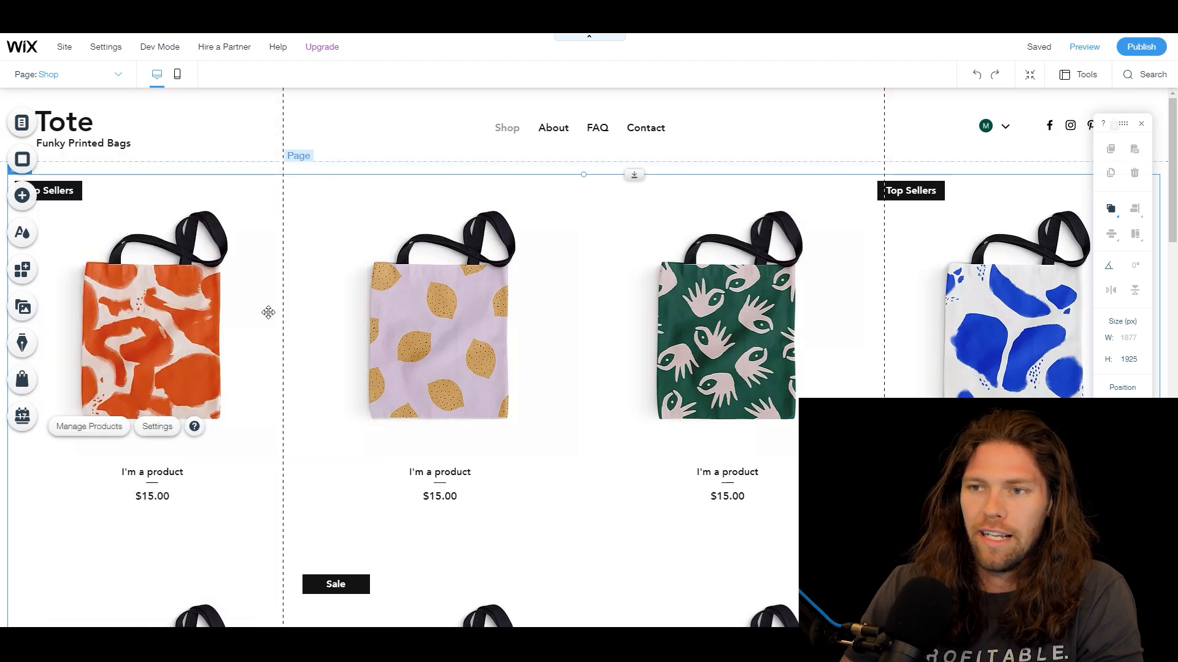
Step: Change the site title in the header from the template name to "Max's Cups"
click(73, 126)
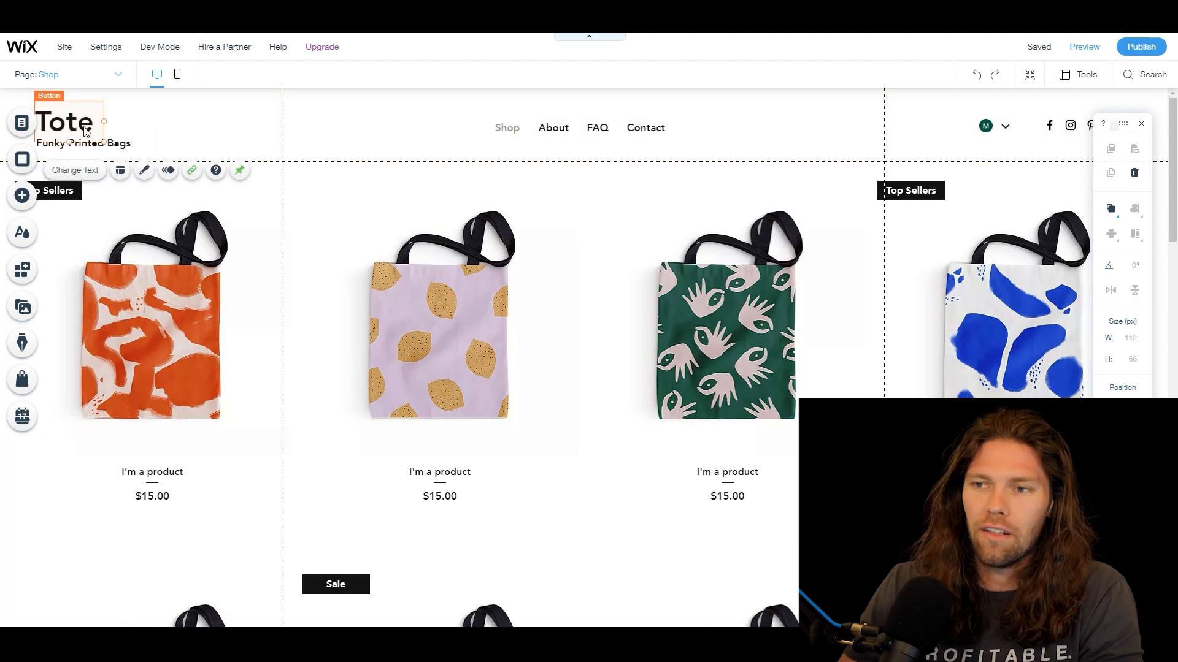
double_click(86, 131)
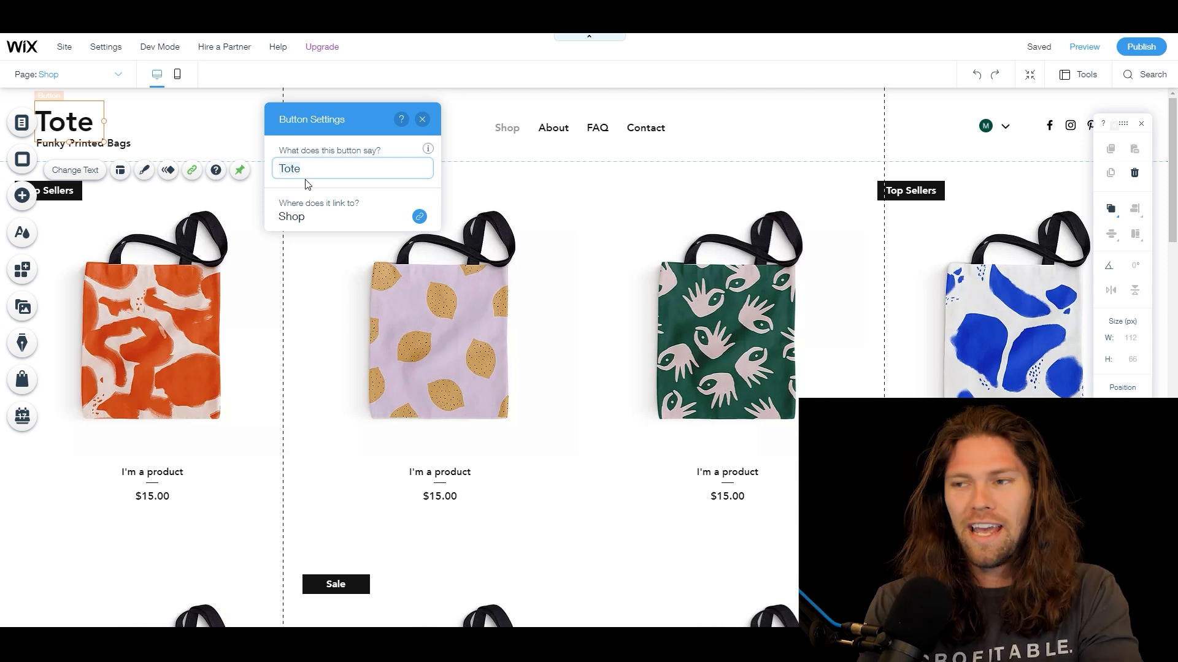
key(ctrl+a)
text(Max)
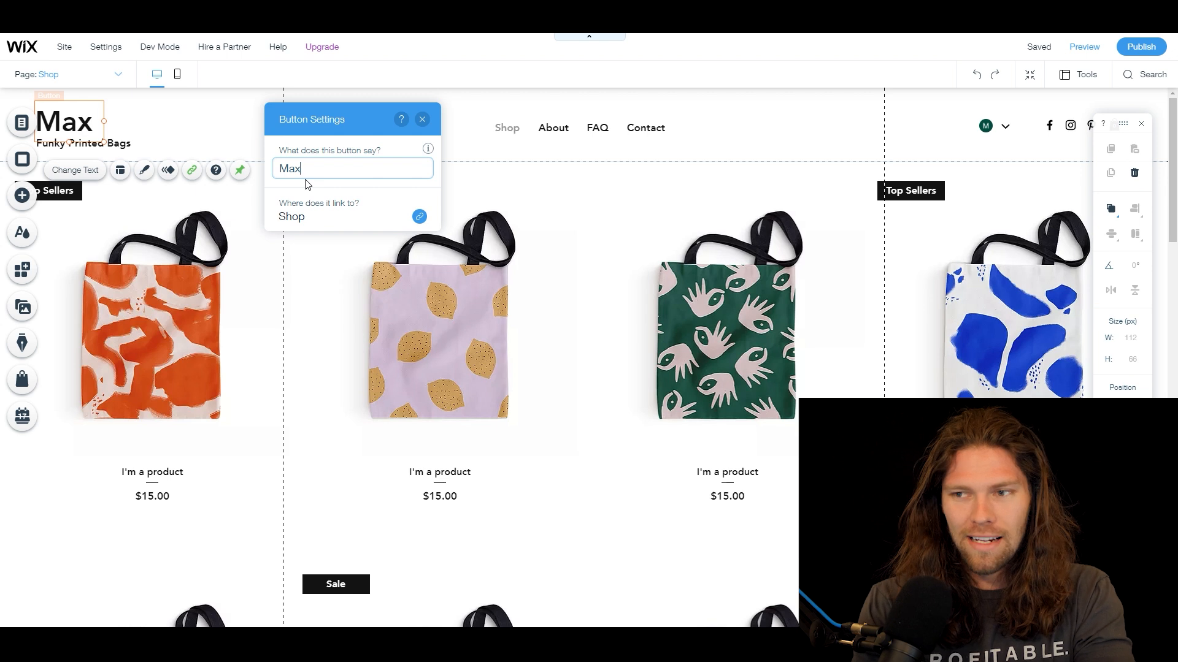
text('s Cups)
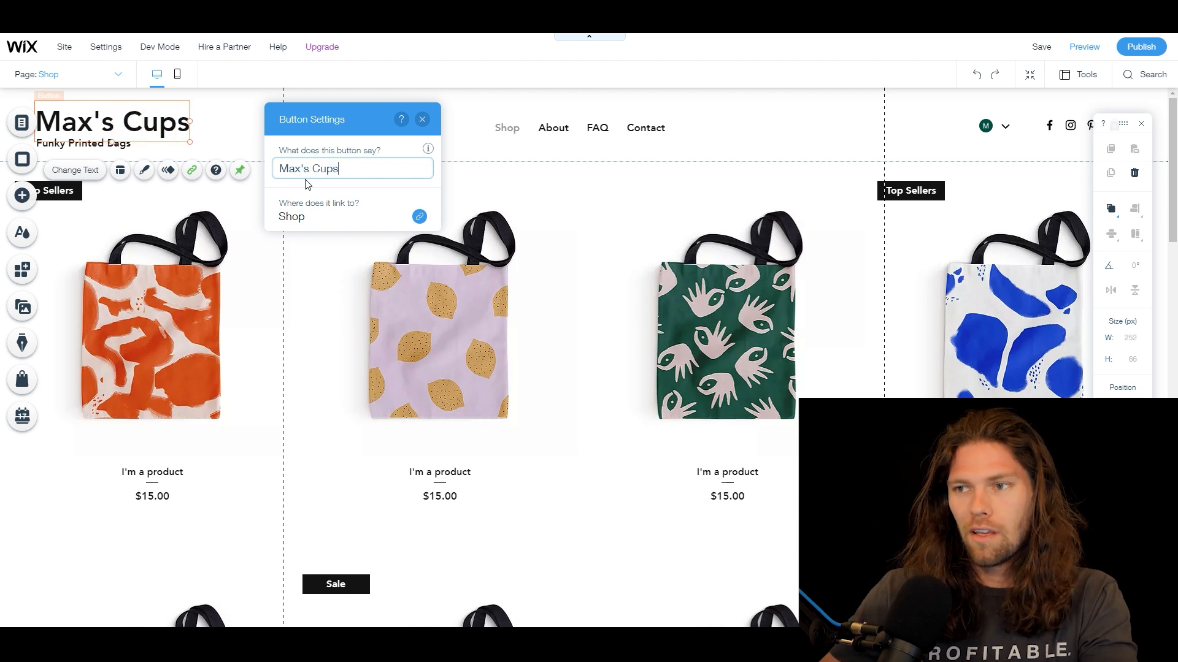
click(300, 261)
Step: Change the tagline under the site title to "A Cup for Every Occasion"
click(125, 149)
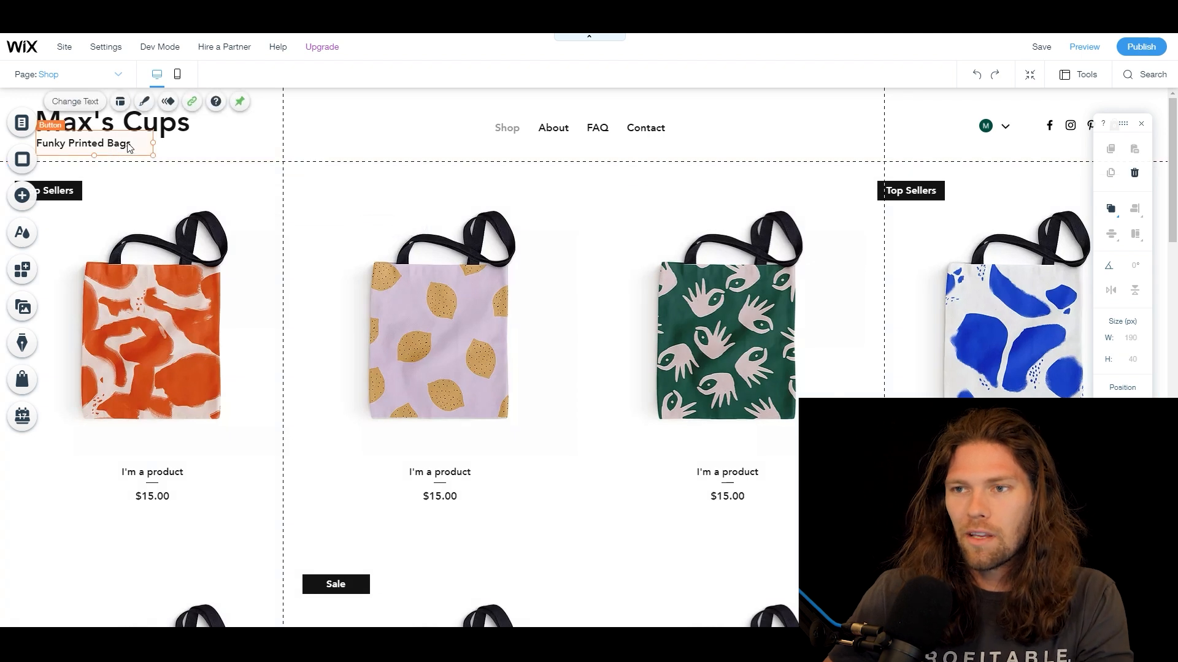
click(75, 101)
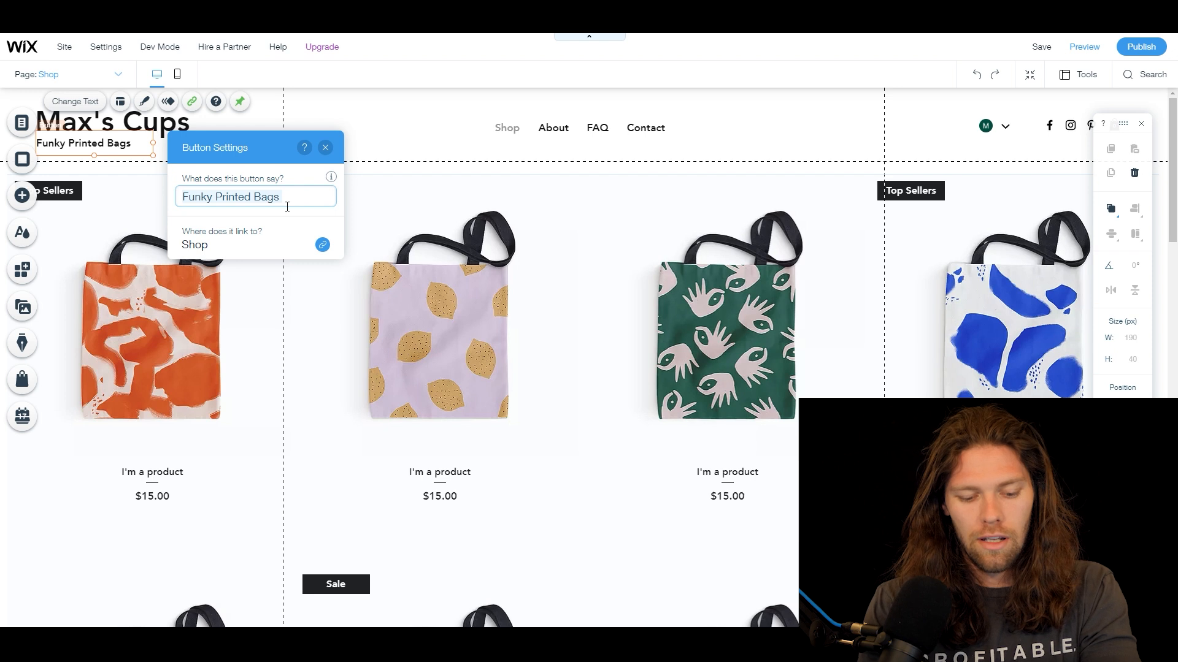
text(A)
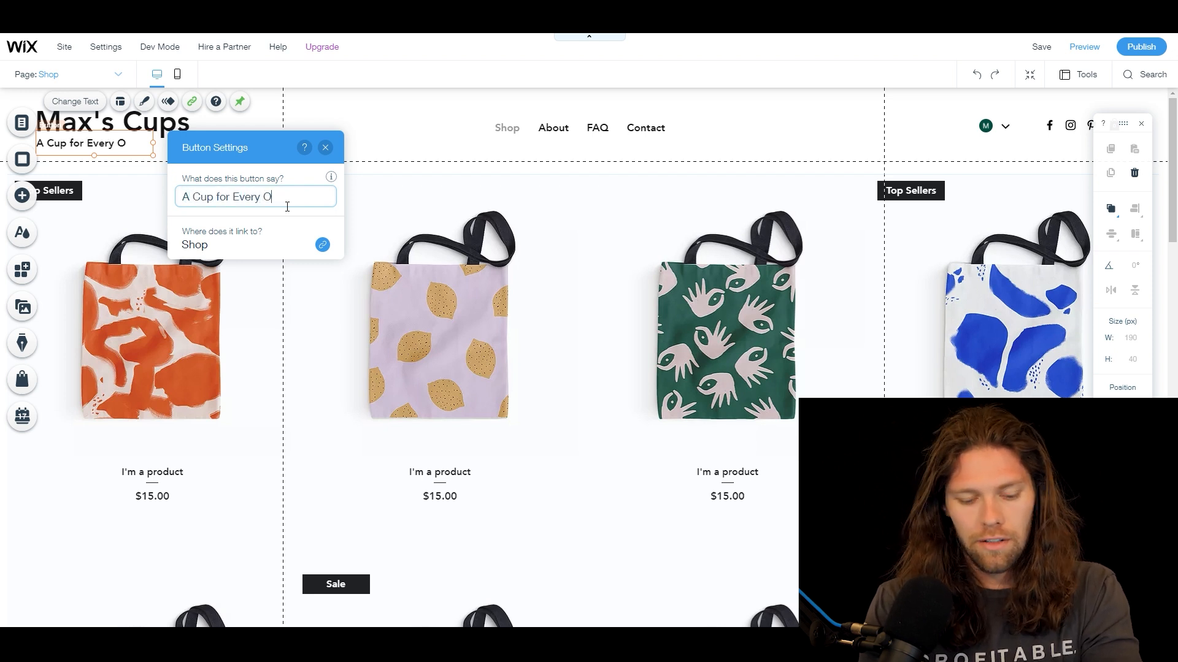
text(Cup for Every Occas)
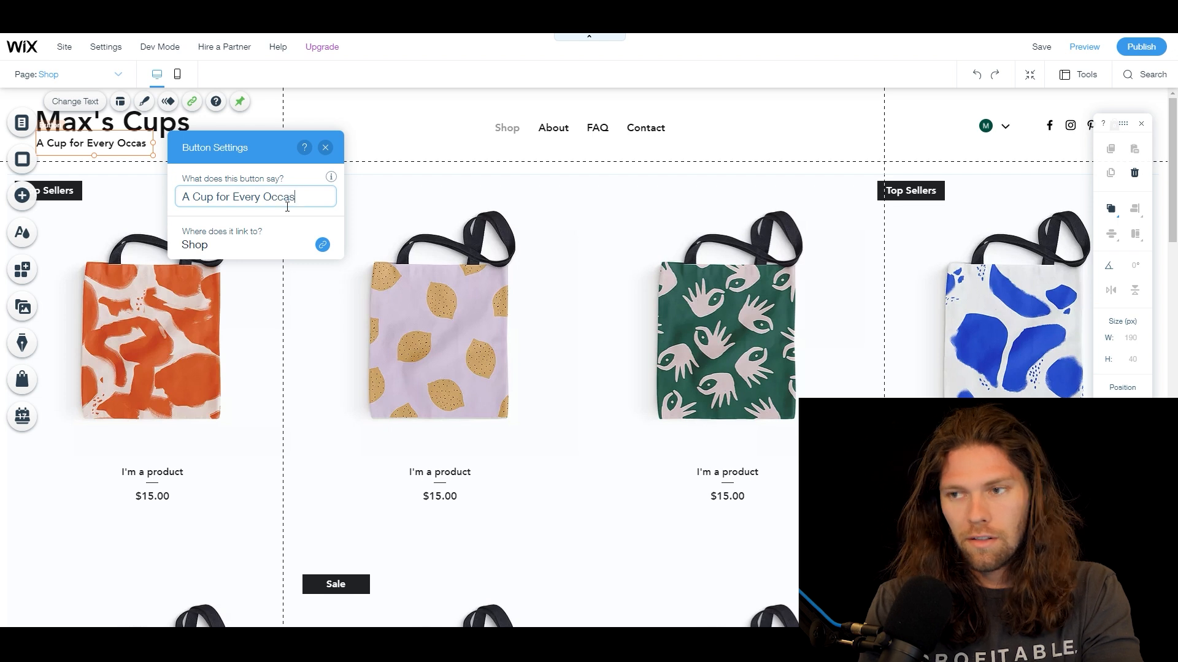
text(ion)
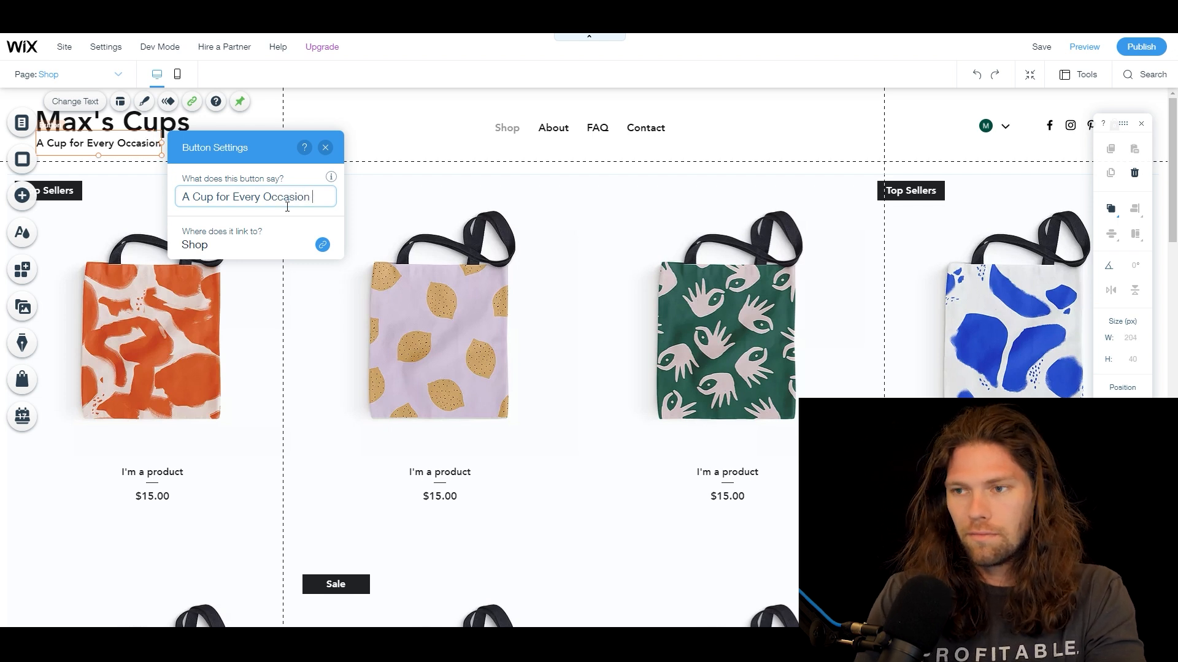
click(312, 318)
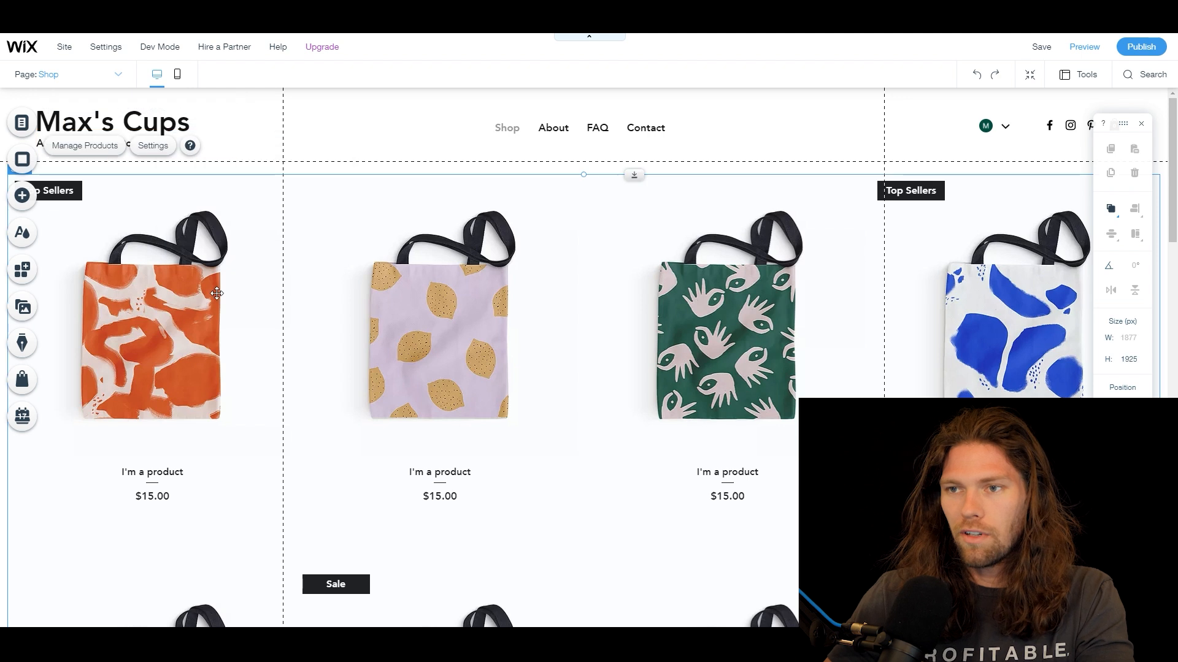
click(234, 139)
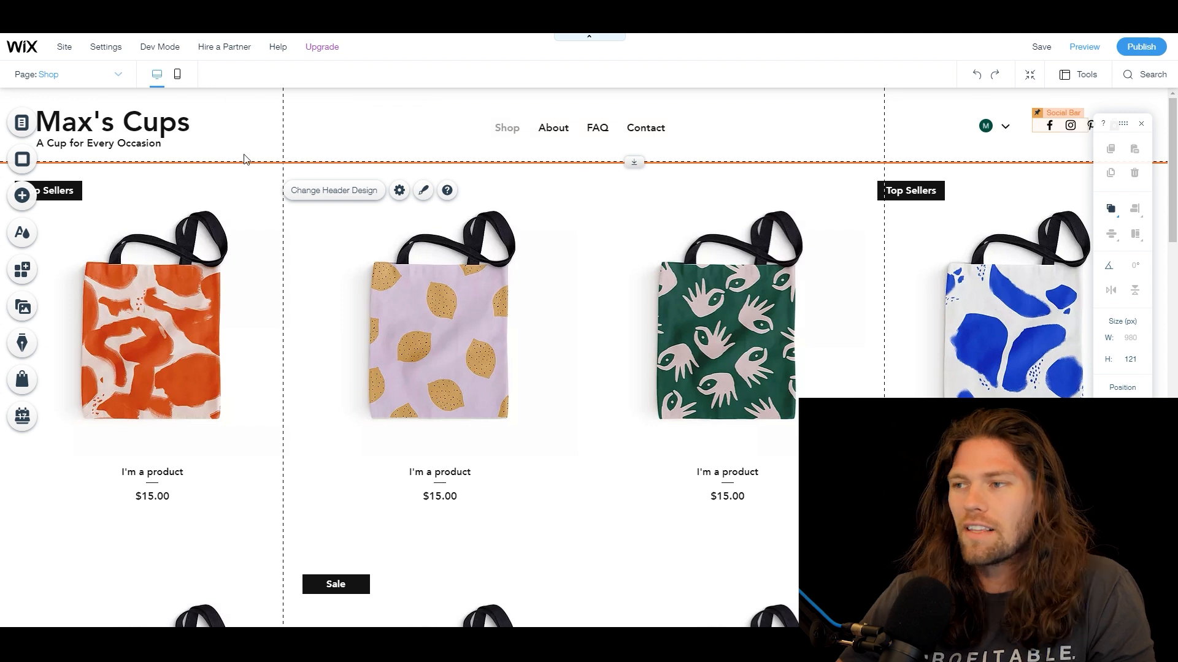
click(429, 181)
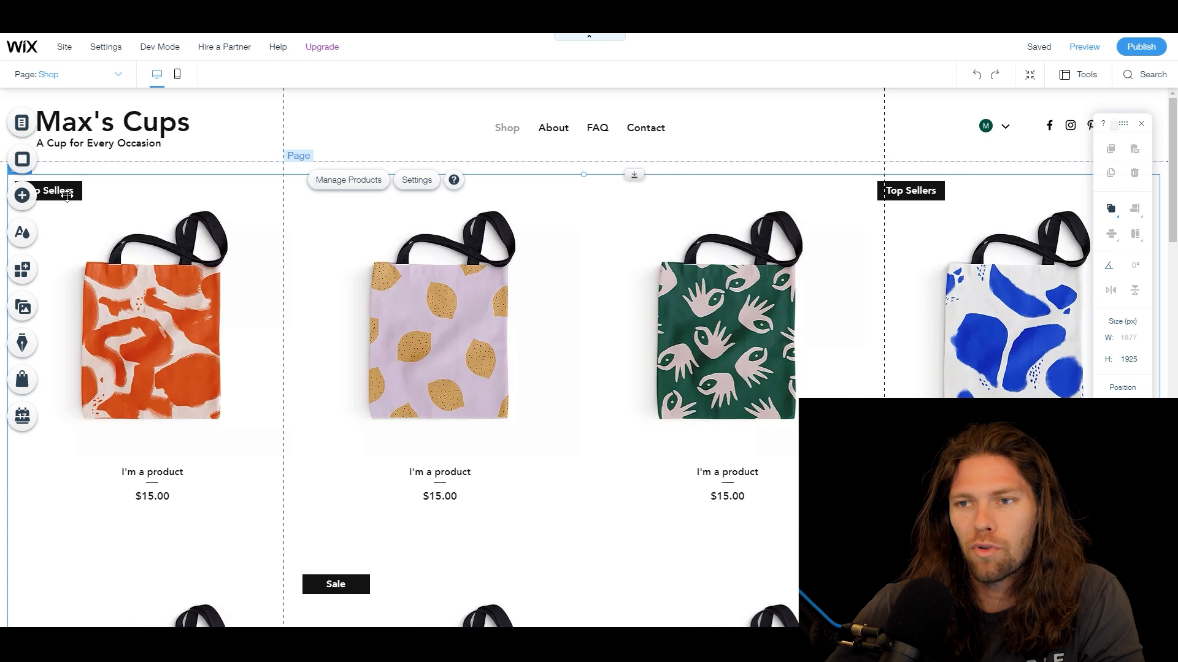
Step: Open the store's Product Page, go to its product management list, and delete all the template products
click(21, 123)
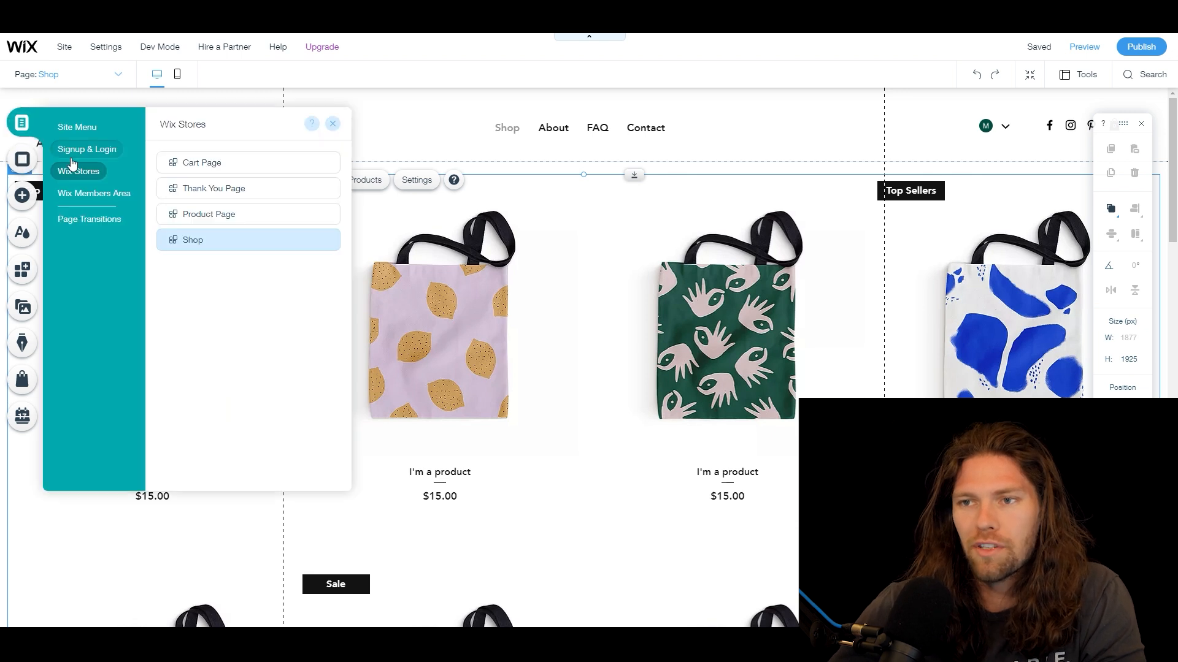
click(221, 216)
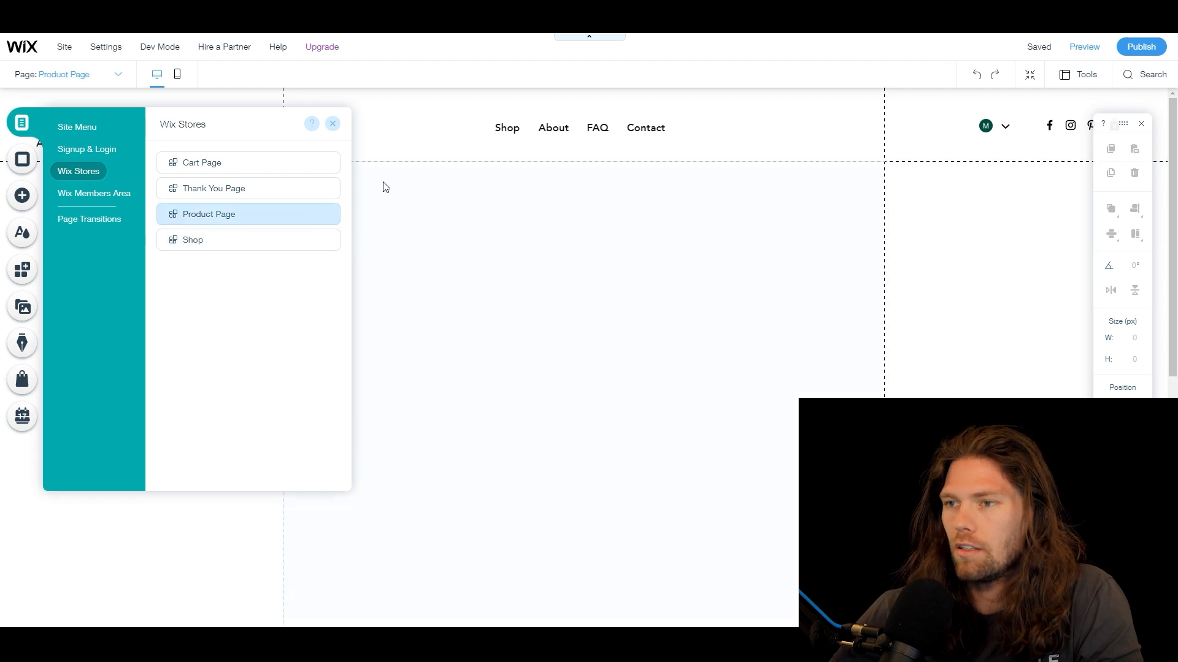
click(542, 202)
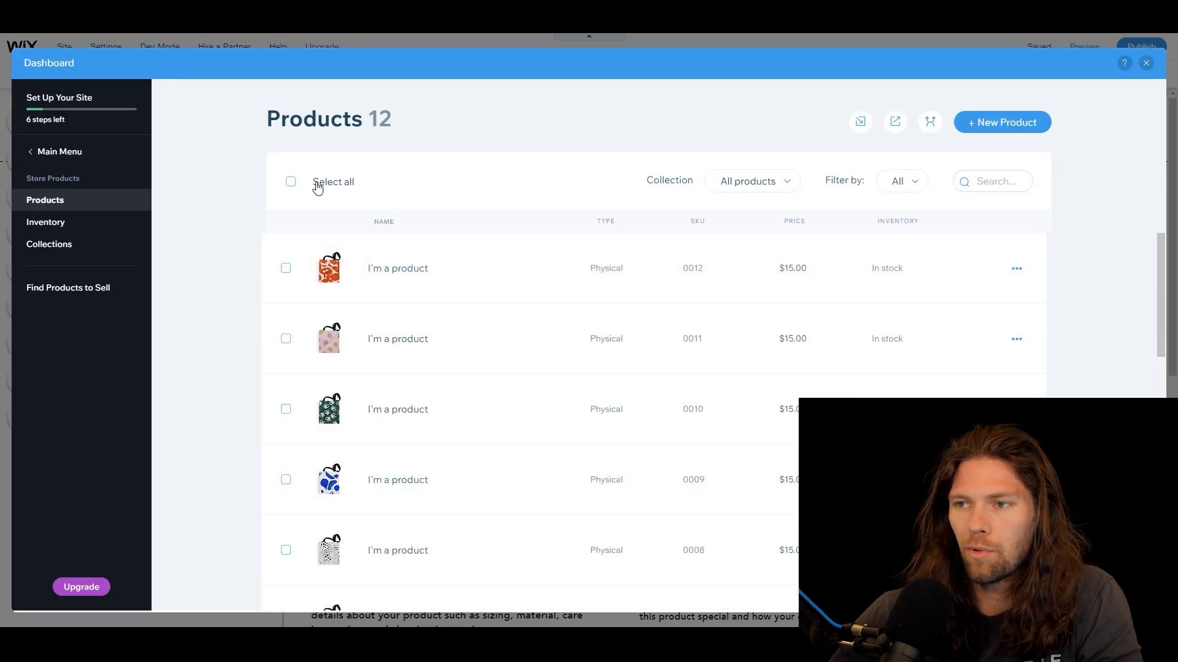
click(290, 182)
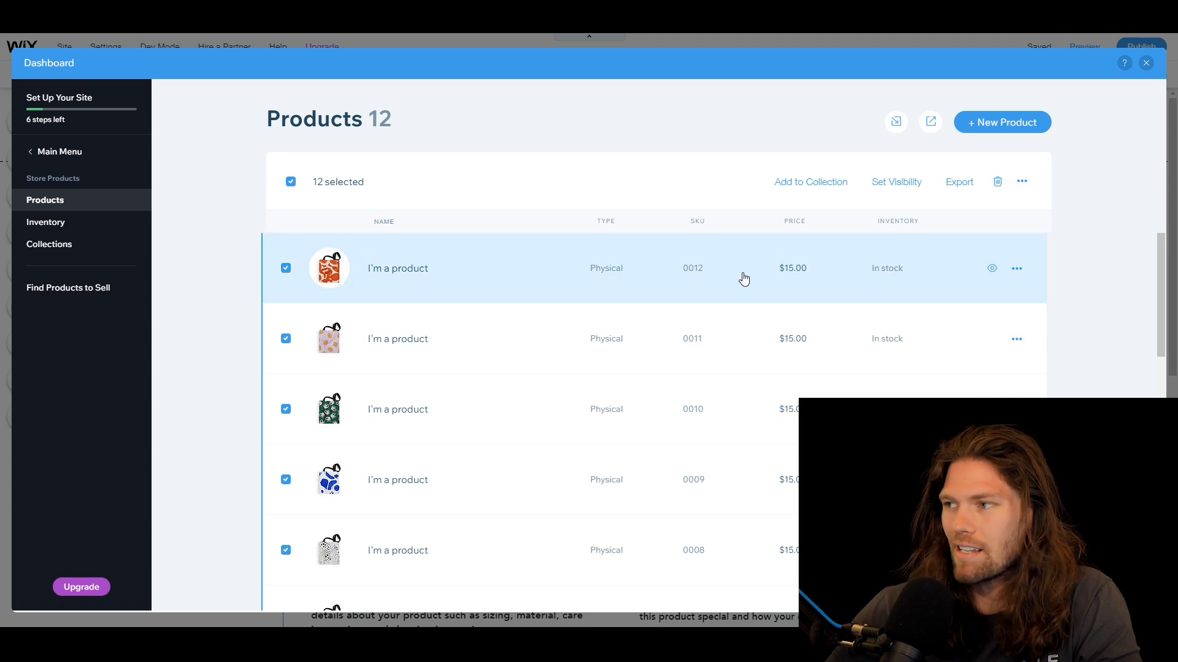
click(997, 182)
click(730, 423)
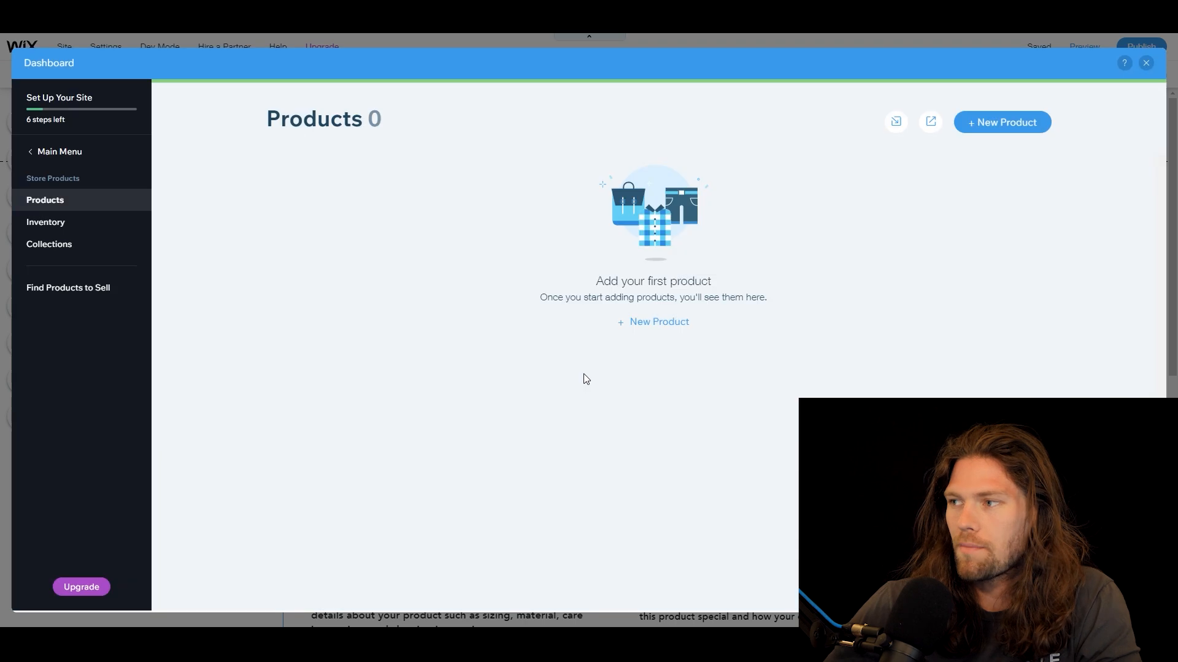
Step: Create a new physical product, upload fake business.jpg, boss cup.jpg and Dad cup.png, and use Dad cup.png as the product image
click(974, 124)
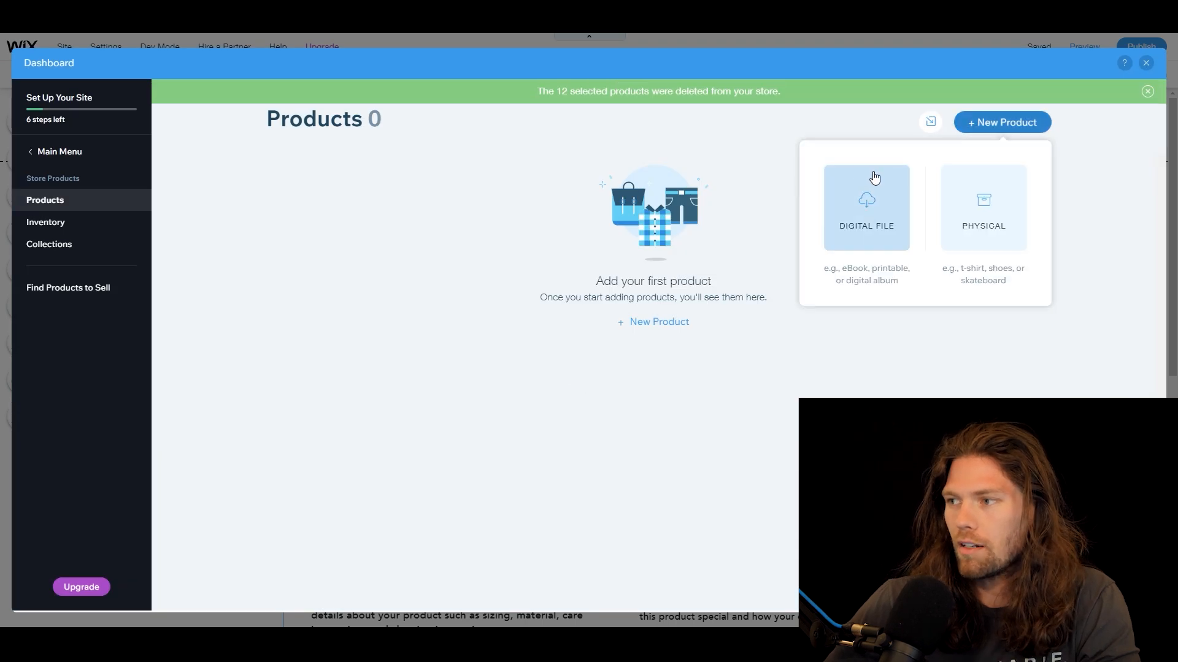
click(1012, 213)
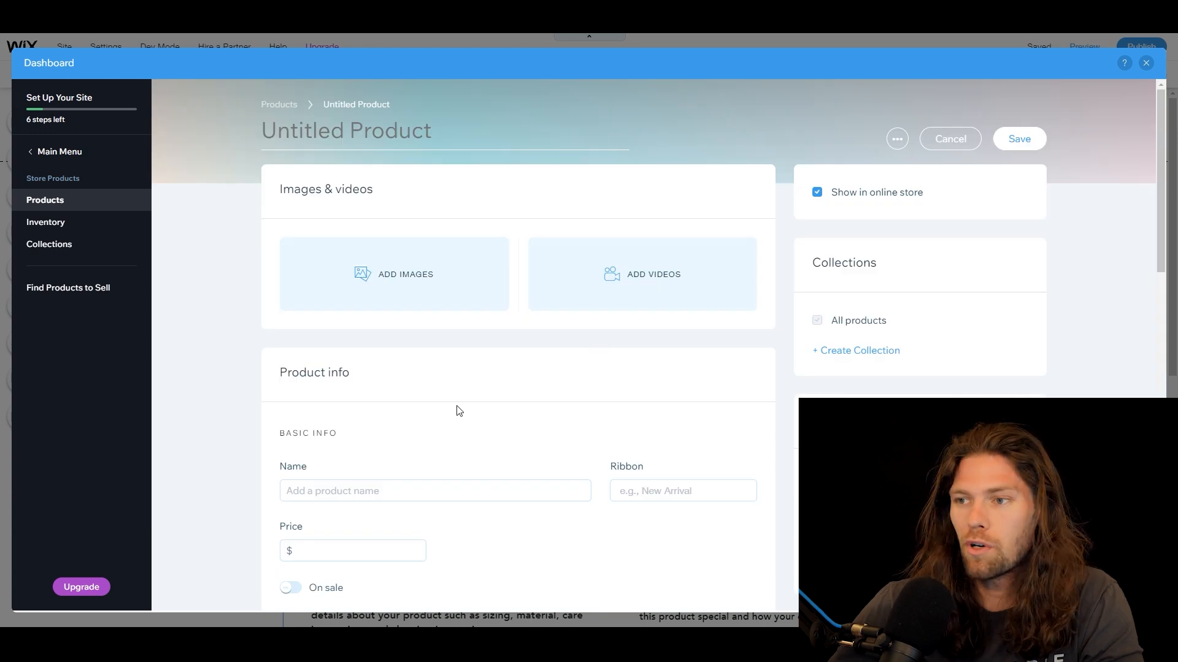
click(386, 282)
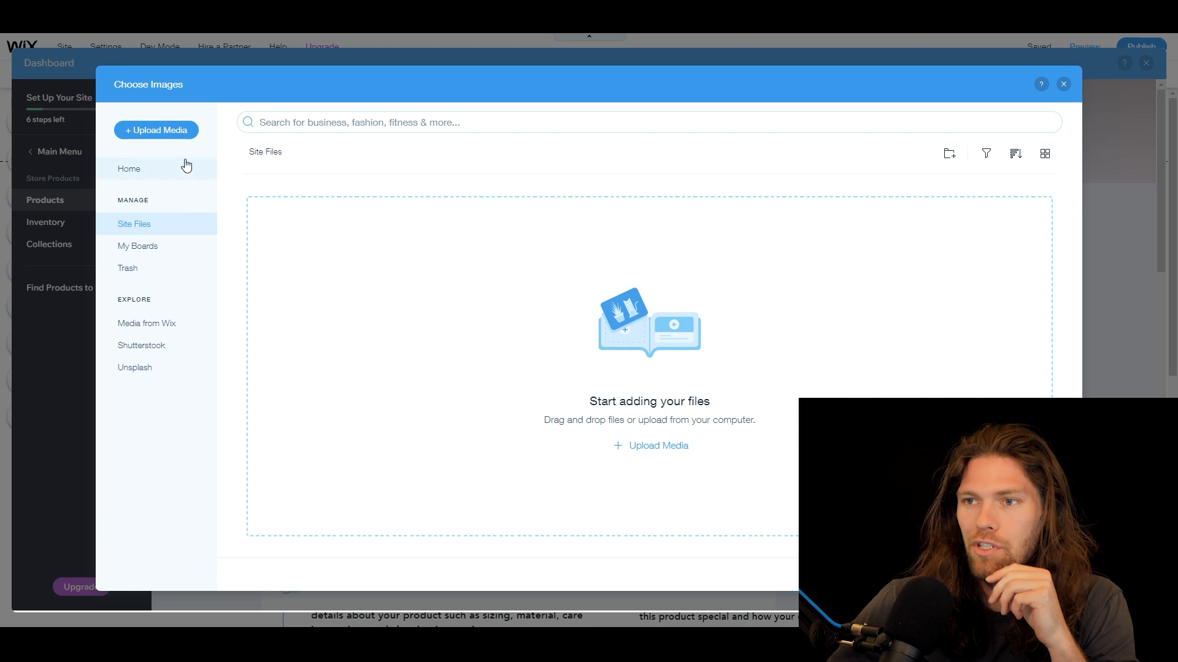
click(171, 131)
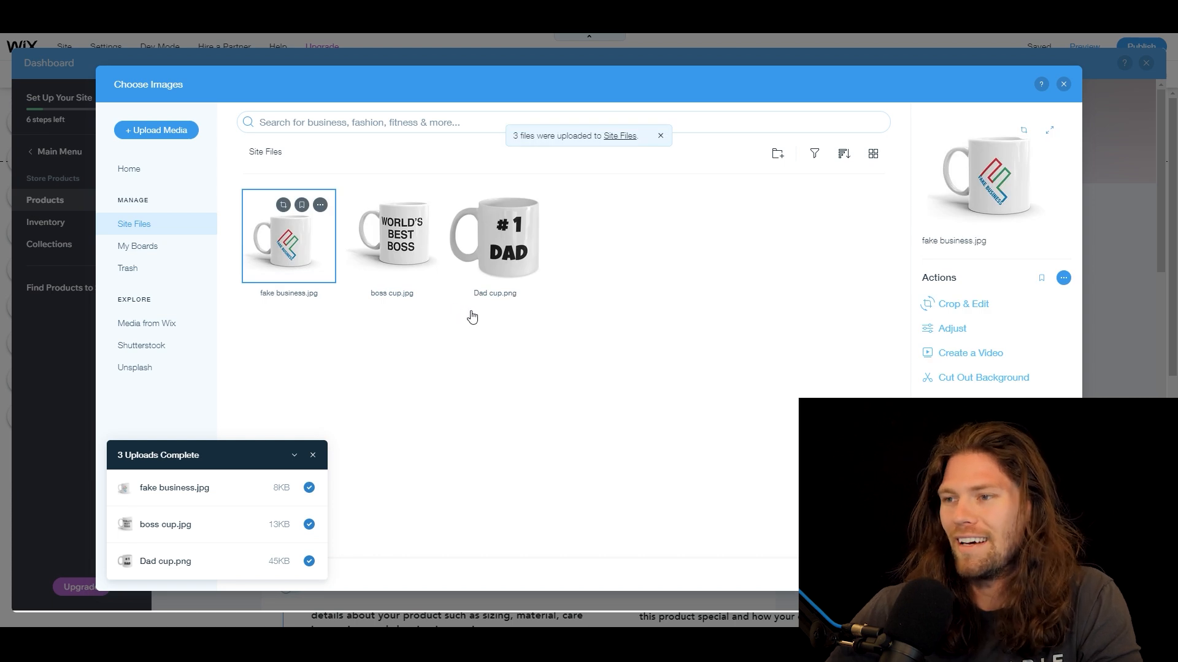
click(506, 273)
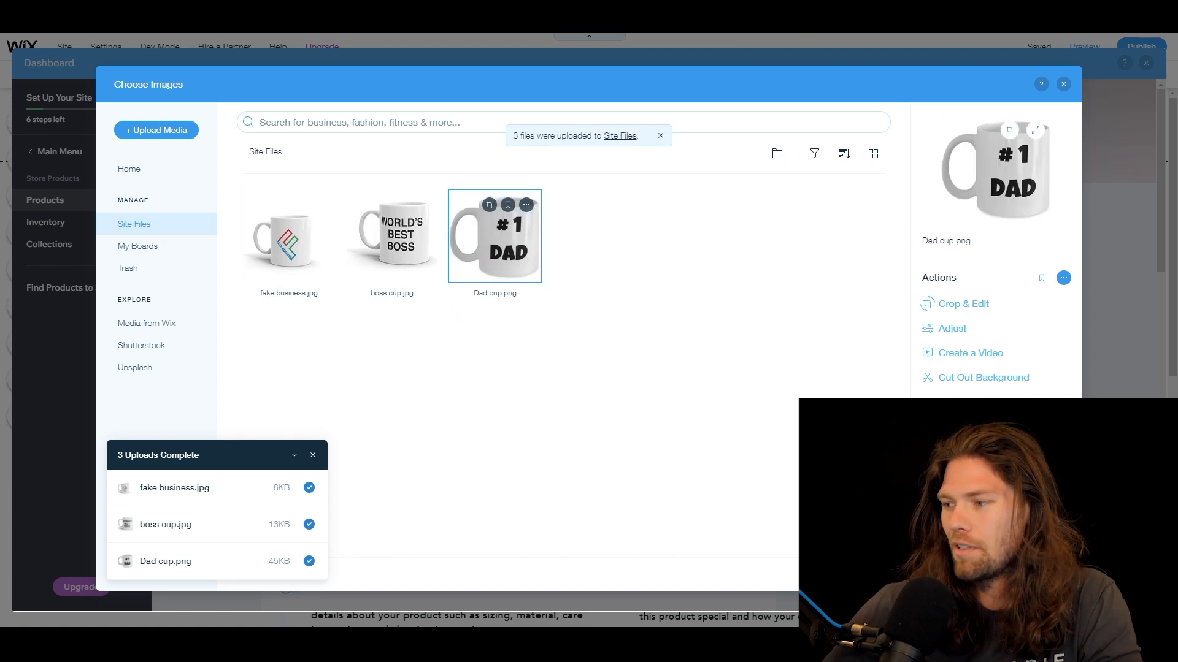
click(1032, 574)
Step: Name the product "The Classic Dad" and set its price to $9.99
scroll(369, 421, down, 2)
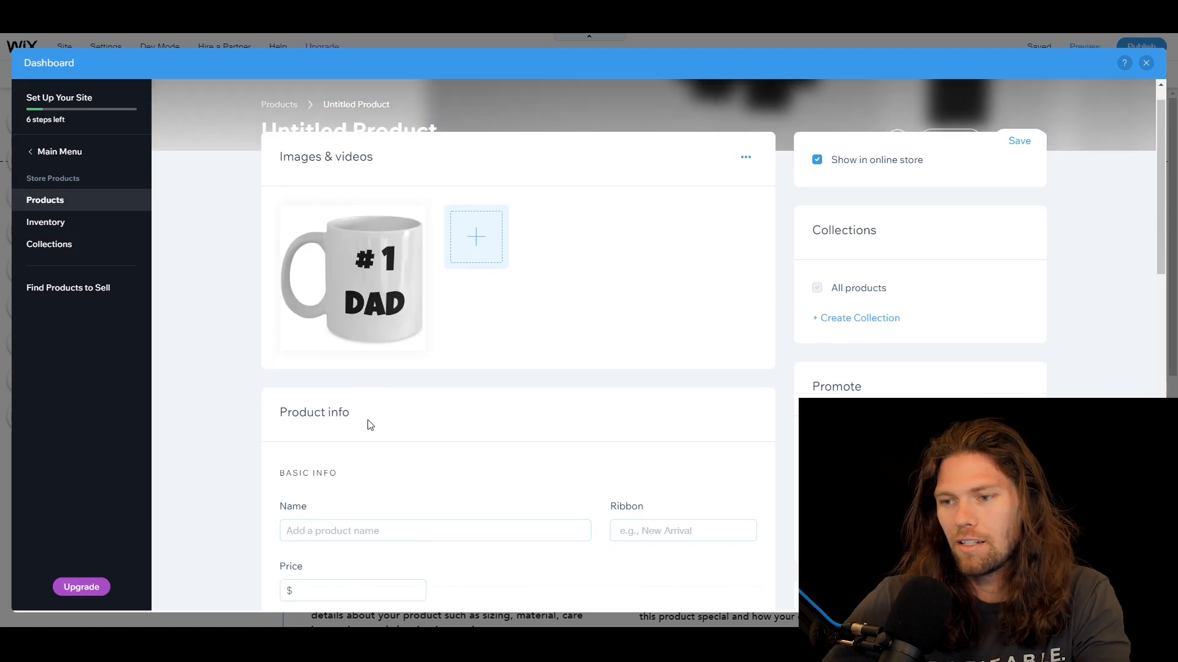
click(352, 449)
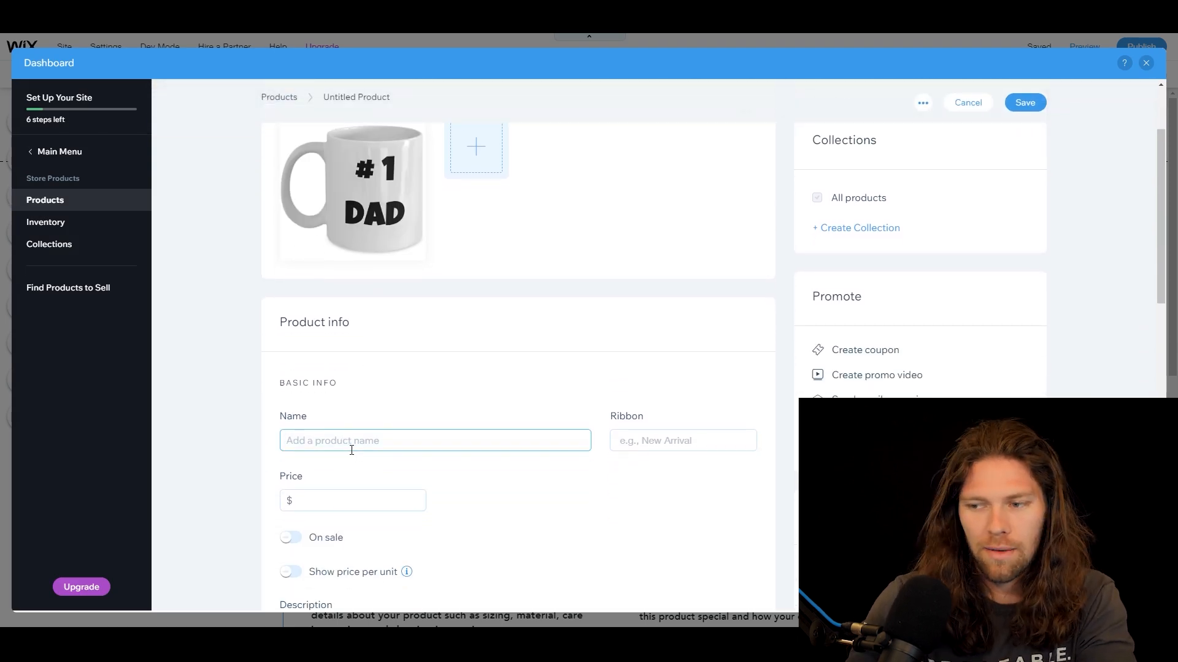
text(The Classic Dad)
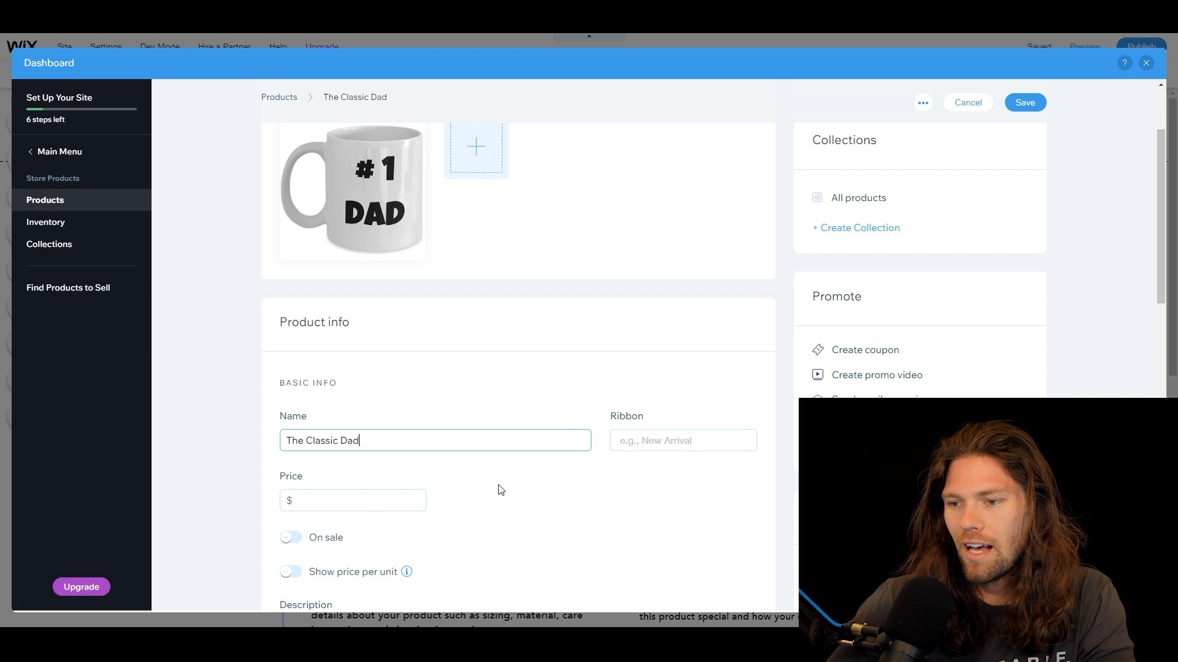
click(482, 486)
scroll(460, 466, down, 3)
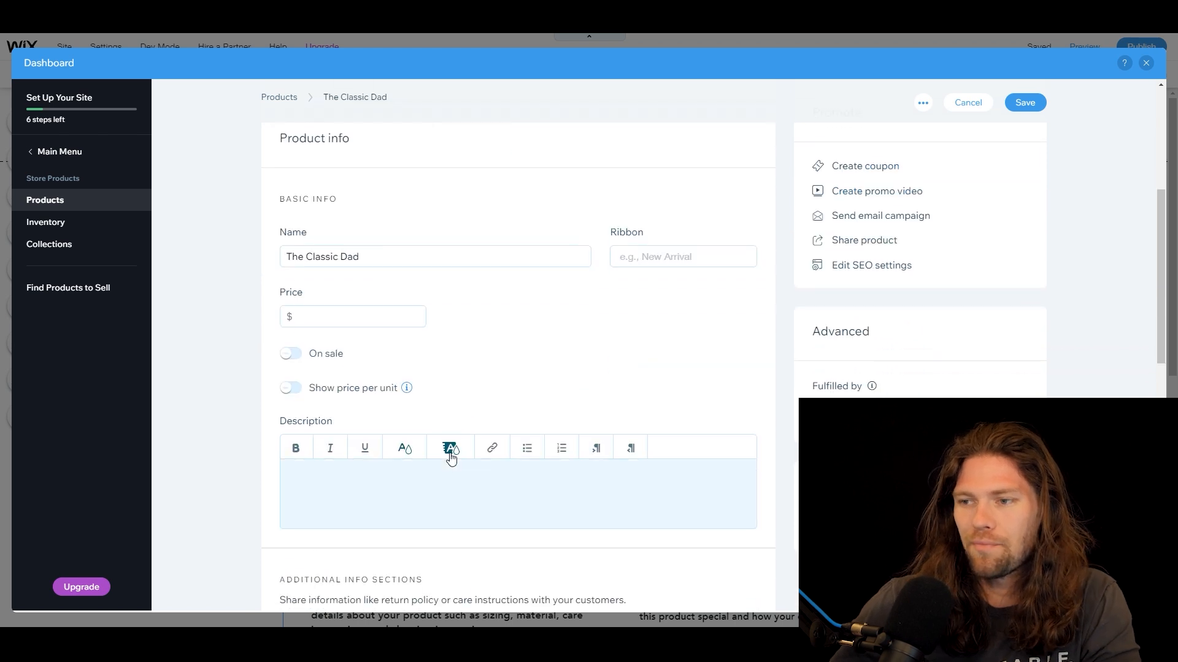
click(301, 319)
text(9.99)
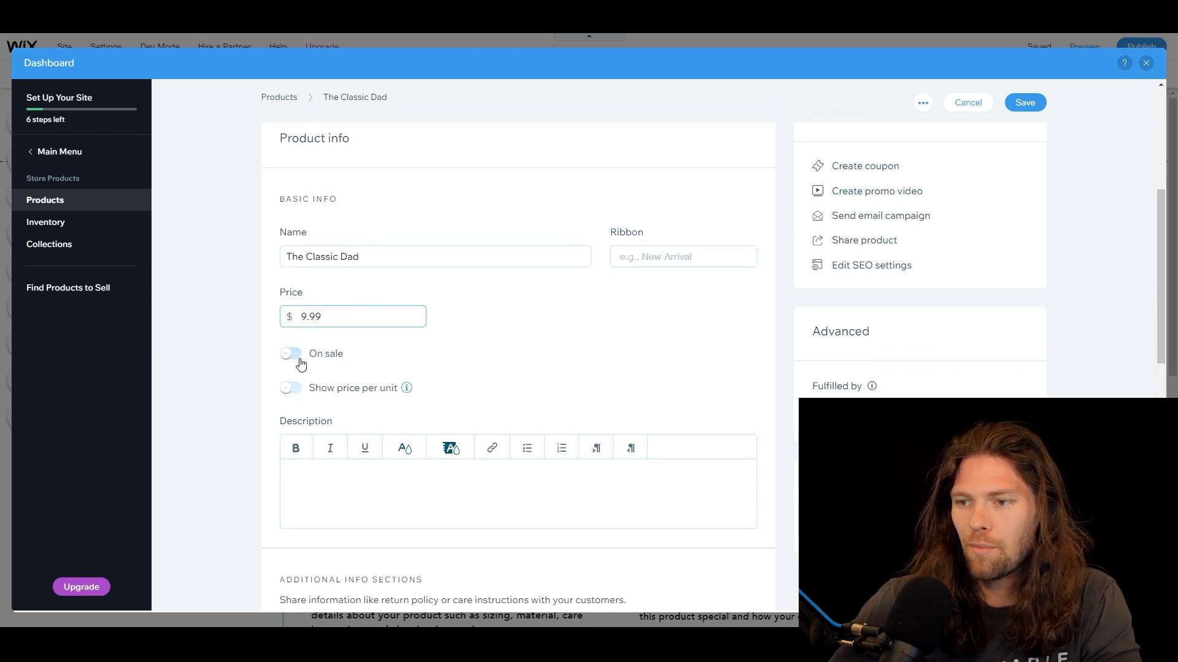
Step: Put the product on sale with a discount of 1 dollar instead of a percentage
click(300, 357)
drag(326, 410, 254, 413)
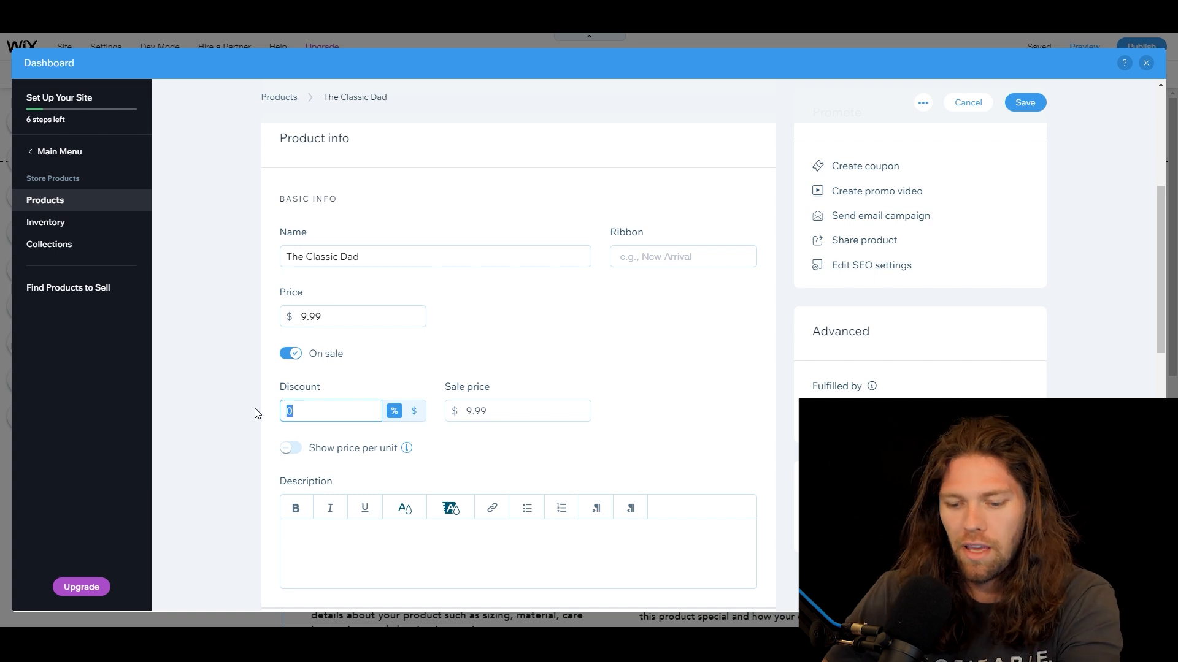
click(307, 410)
click(414, 411)
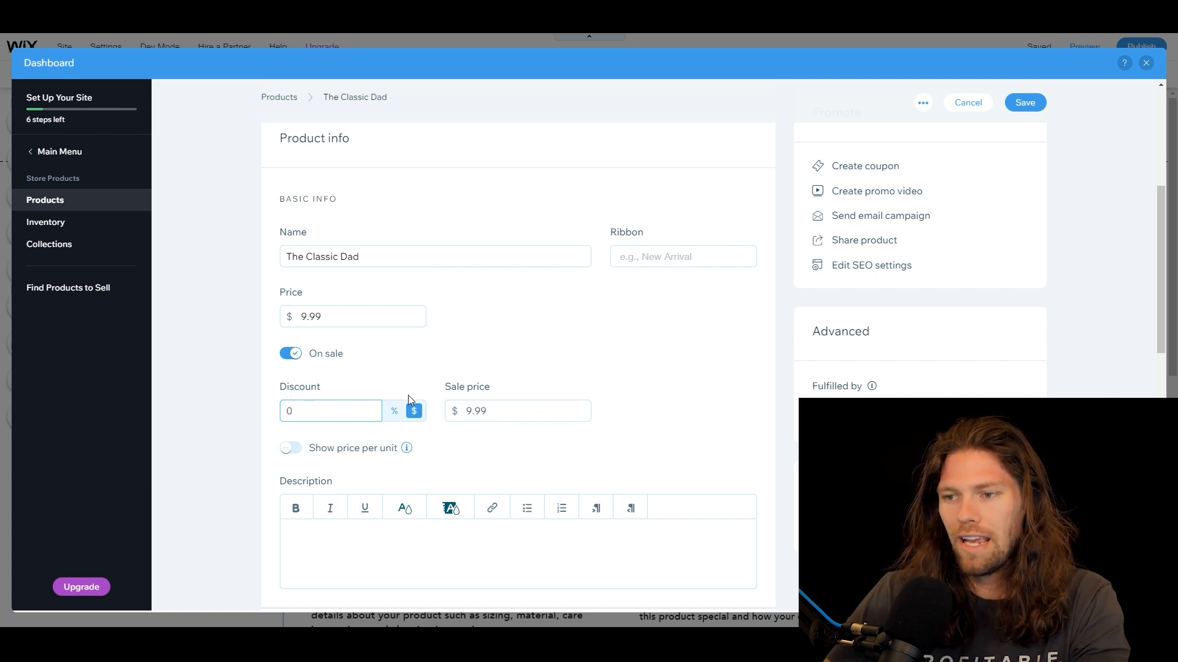
drag(315, 412, 256, 416)
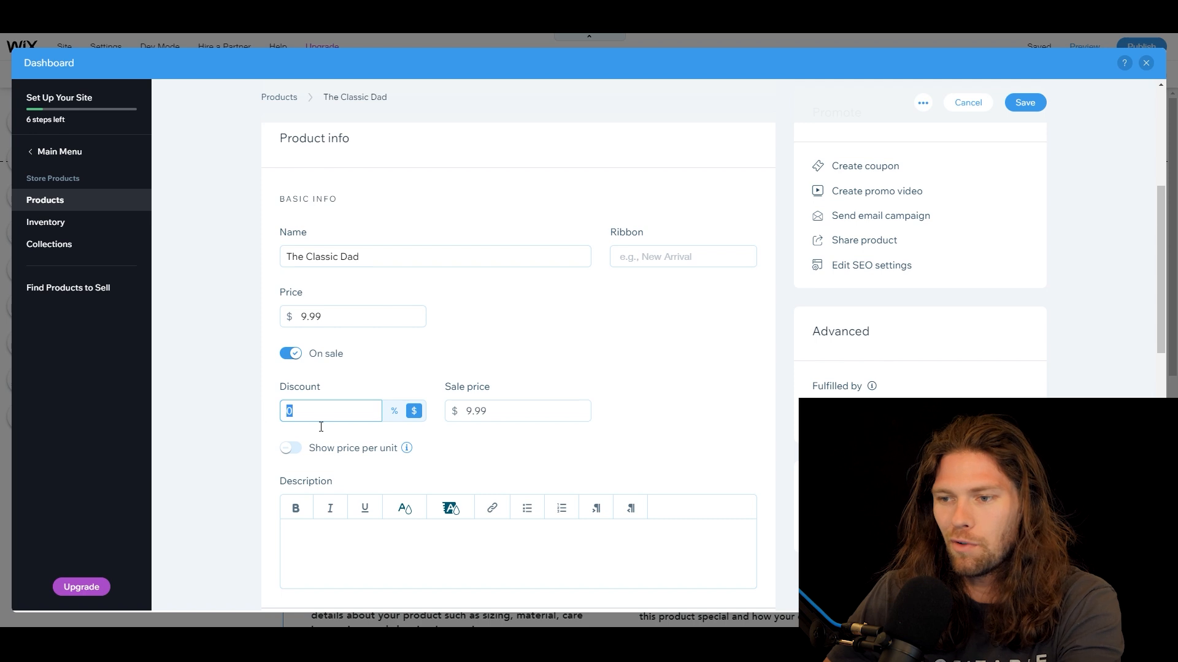
text(1)
click(484, 461)
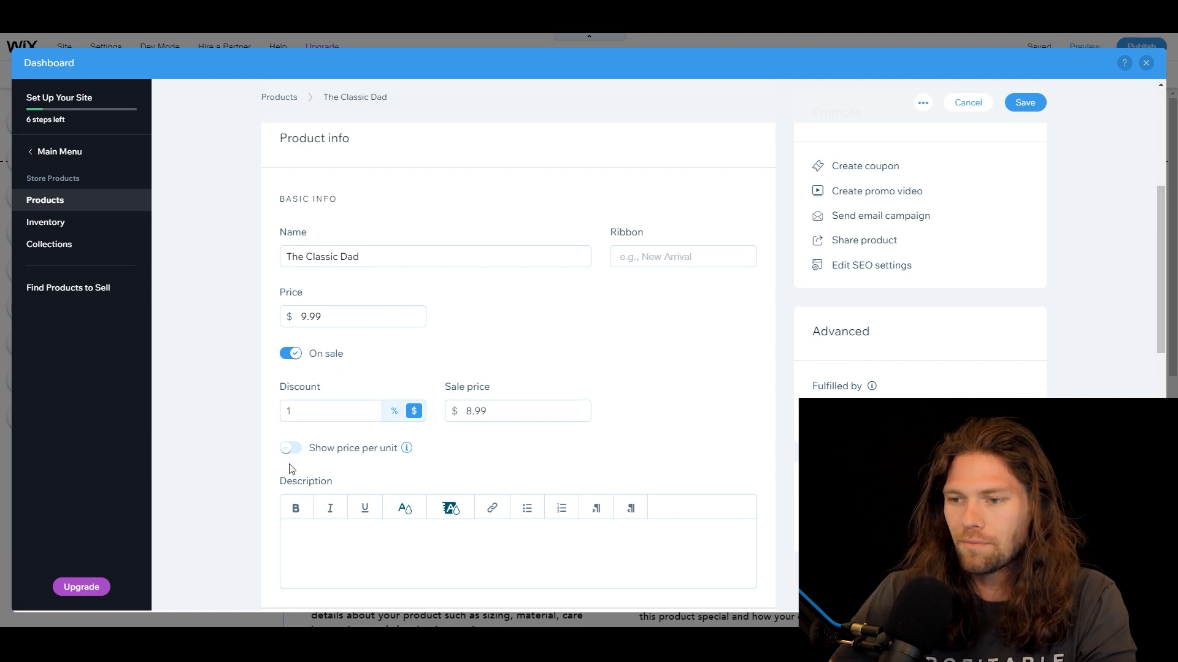
Step: Write the product description "The Classic Dad. Perfect for a few sips before Saturday's lawn care routine." and review the product form
scroll(291, 472, down, 3)
click(362, 384)
scroll(245, 386, up, 3)
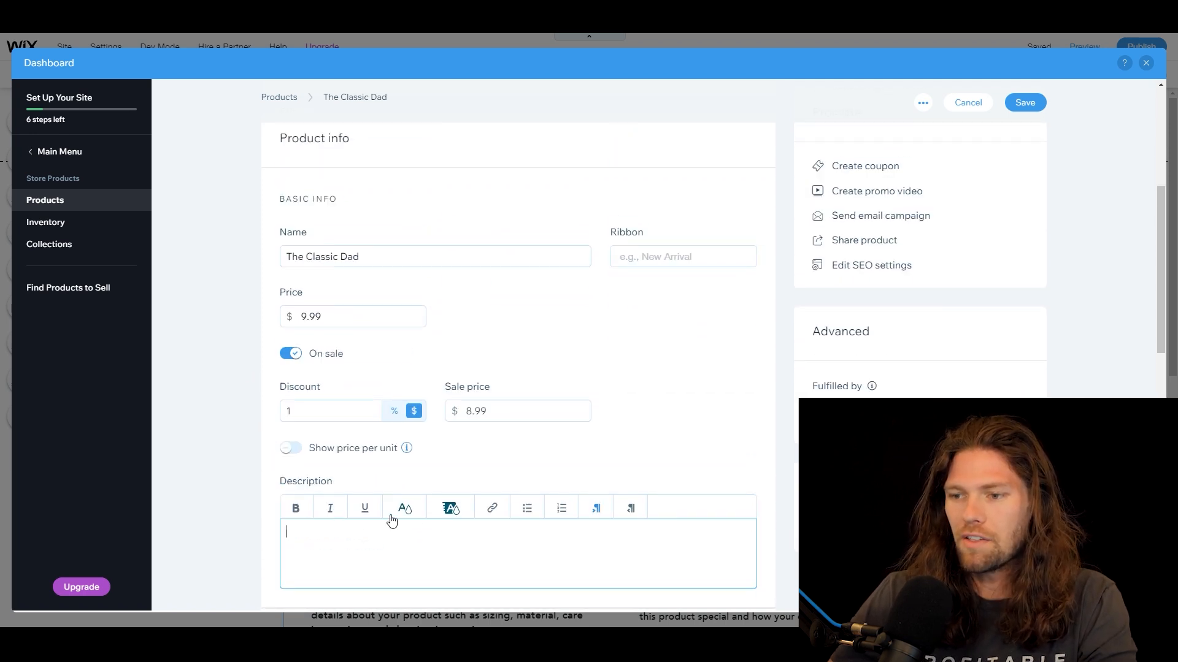
scroll(325, 509, up, 4)
scroll(326, 455, down, 7)
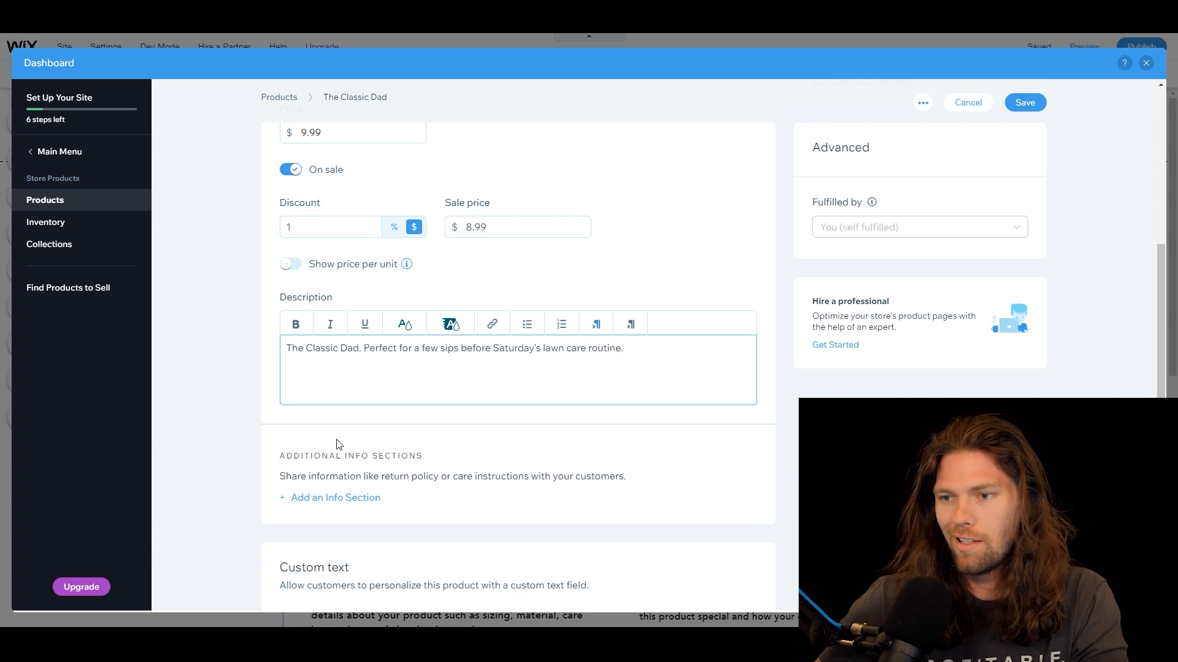
click(273, 366)
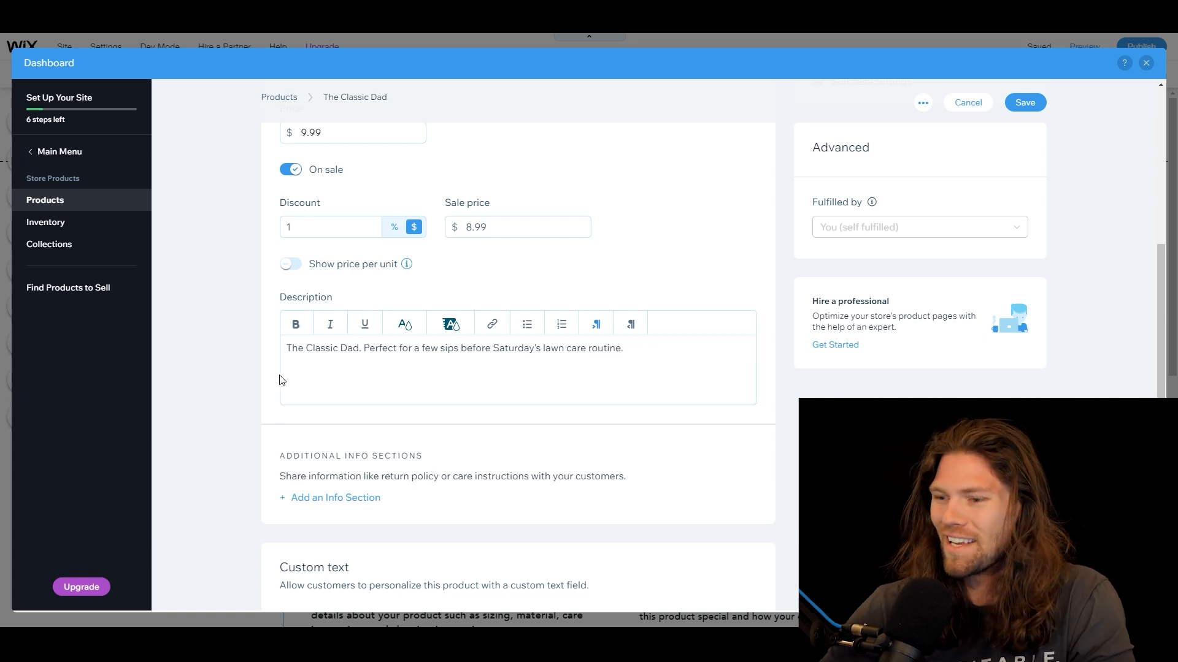
scroll(289, 390, down, 6)
scroll(341, 405, up, 10)
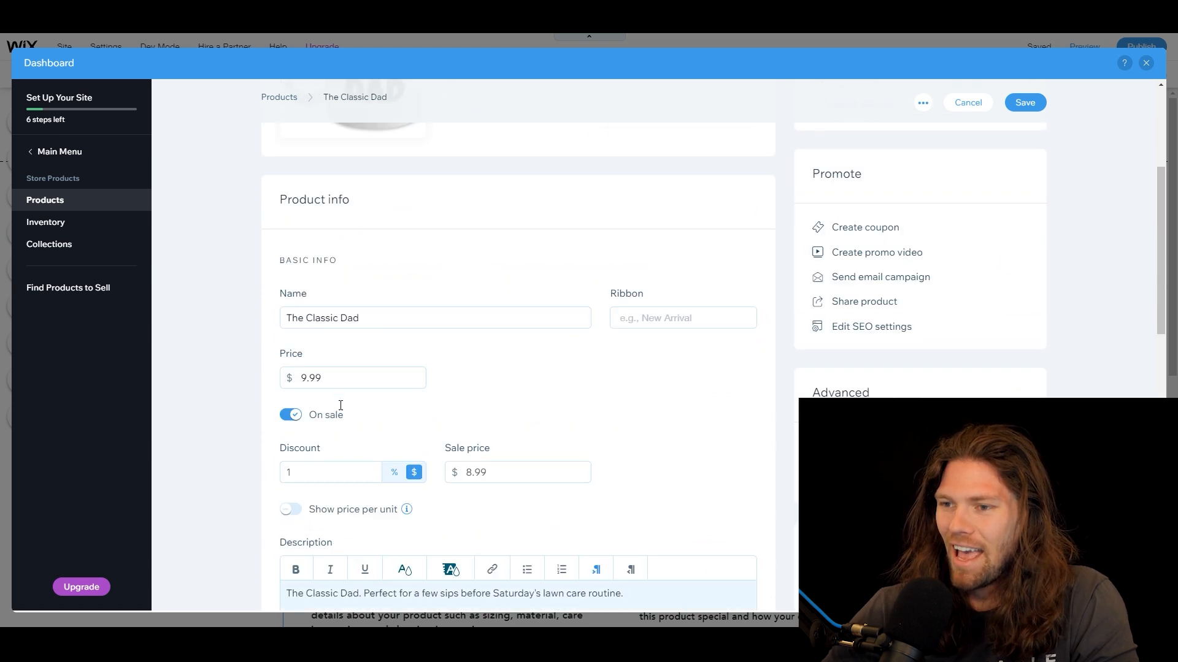
Step: Check the product options, inventory, shipping and subscription sections and save The Classic Dad product
scroll(340, 405, down, 8)
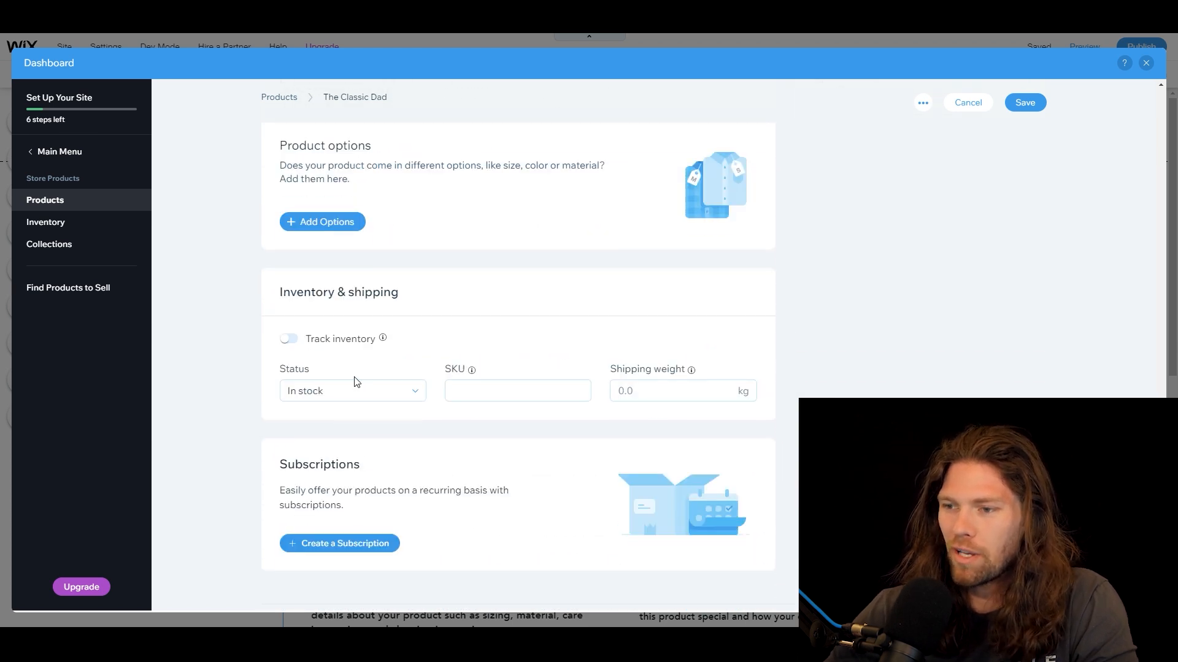
scroll(331, 426, down, 1)
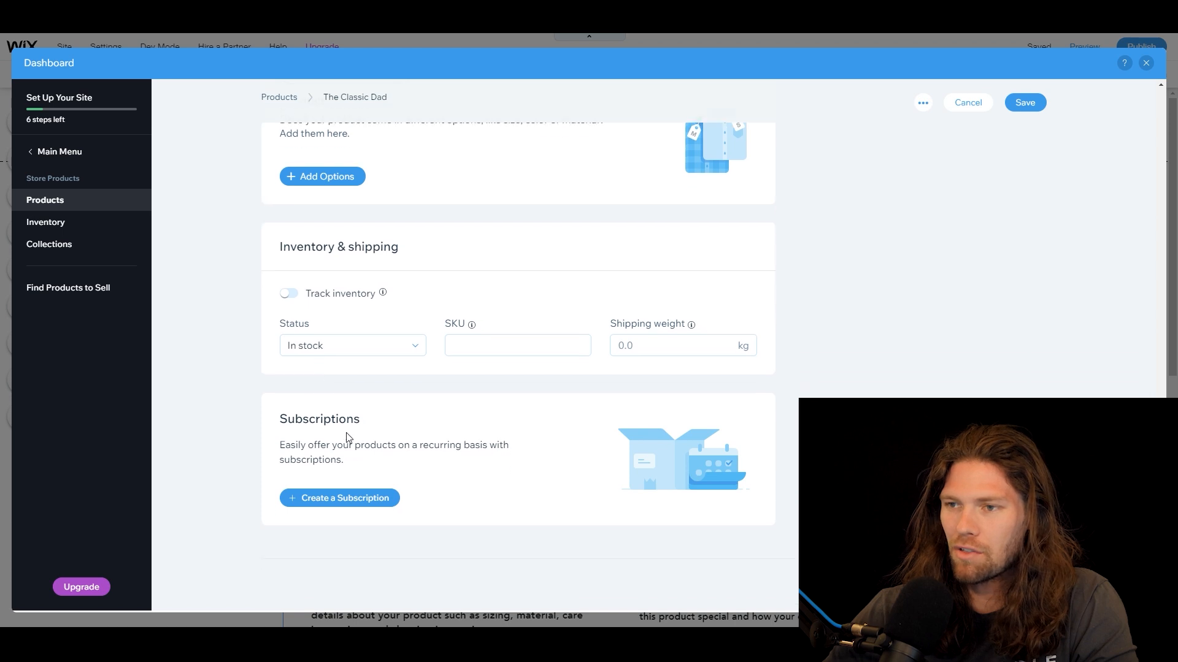
scroll(347, 437, up, 12)
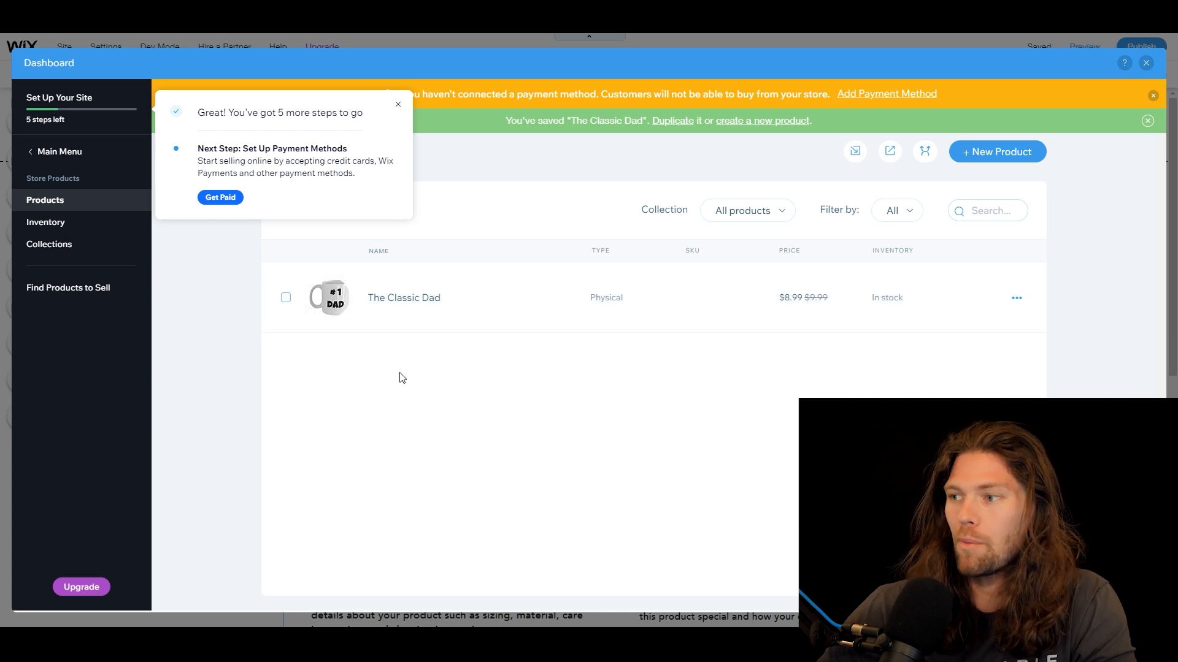
Step: Create a new product, use the World's Best Boss mug as its image and name it "The Michael"
click(988, 152)
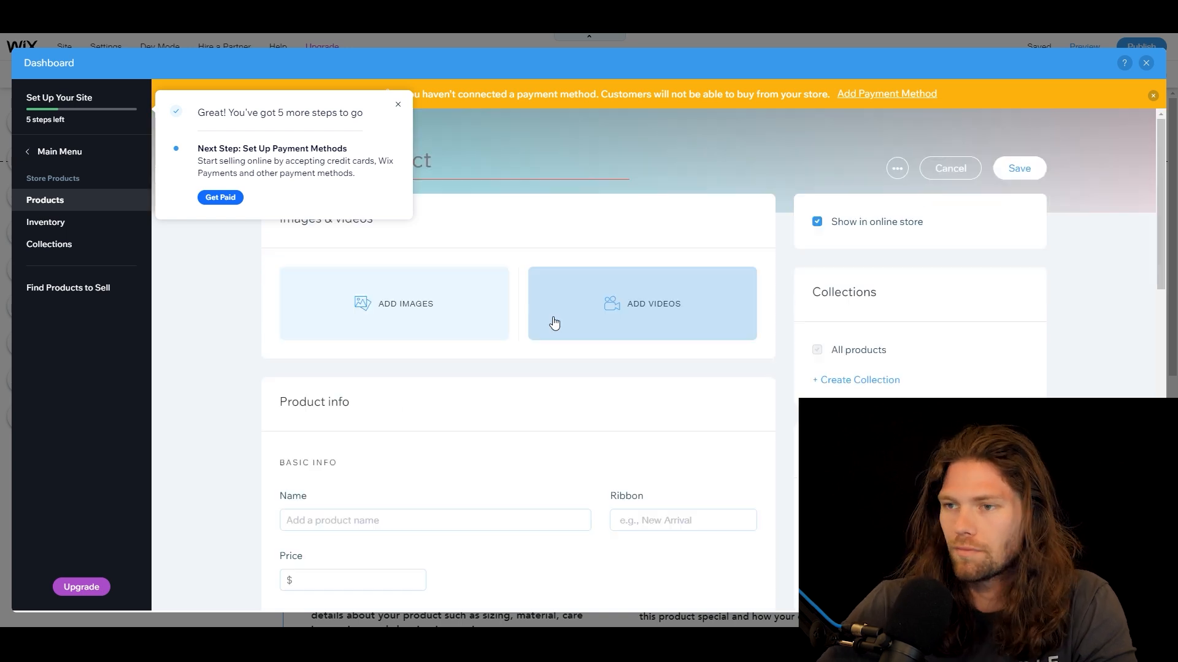
click(552, 320)
click(1030, 575)
scroll(392, 430, down, 2)
click(343, 530)
text(The Michael)
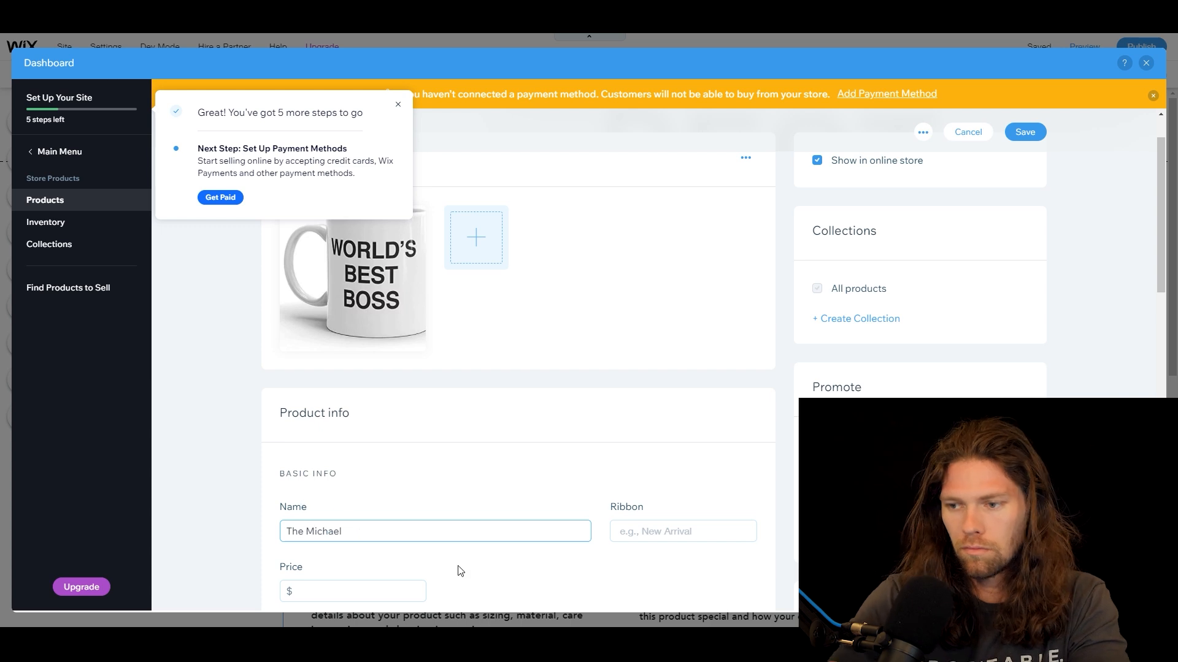
Step: Set The Michael's price to $9.99, write the description "Great for the best (or worst) boss #scottsTots" and save the product
click(362, 591)
text(9.99)
scroll(362, 491, down, 5)
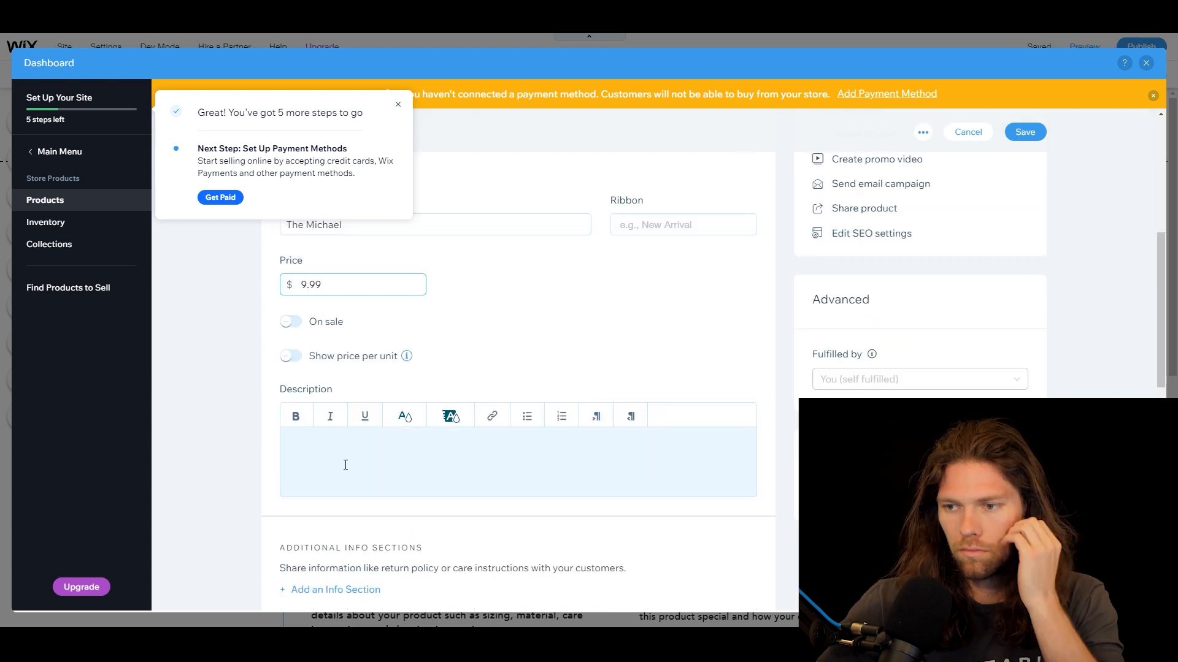
click(347, 464)
text(Great for the best (or worst) boss in the)
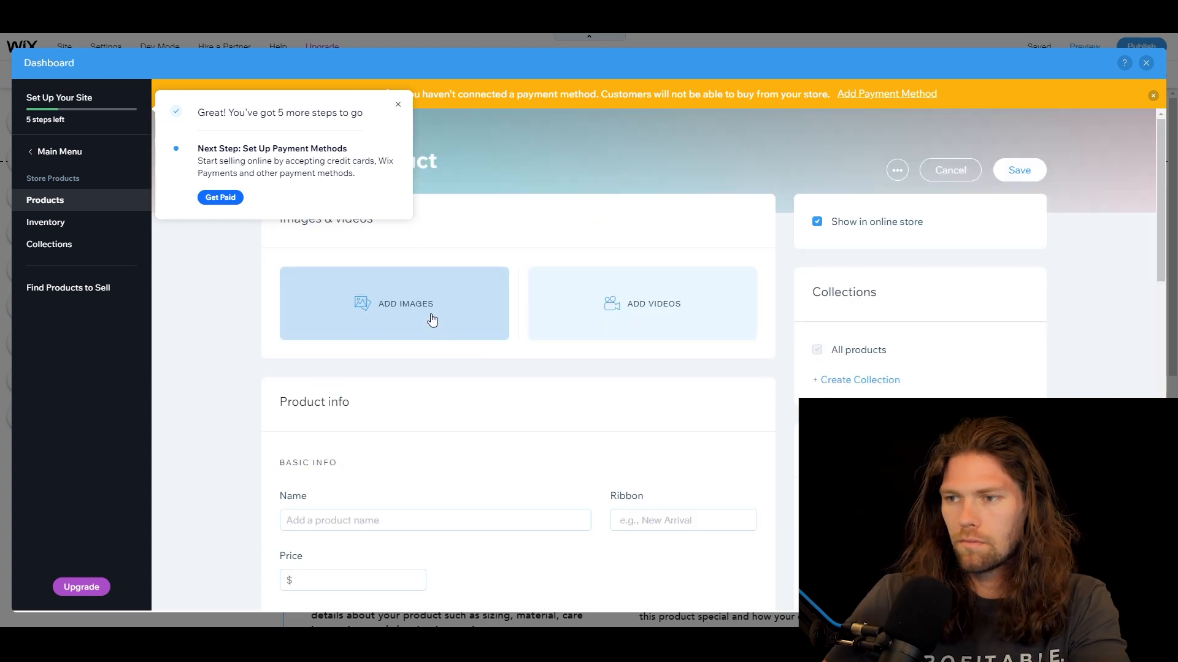
Step: Name the new Fake Business mug product "The Tim" and set its price to $9.99
scroll(431, 321, down, 5)
click(430, 407)
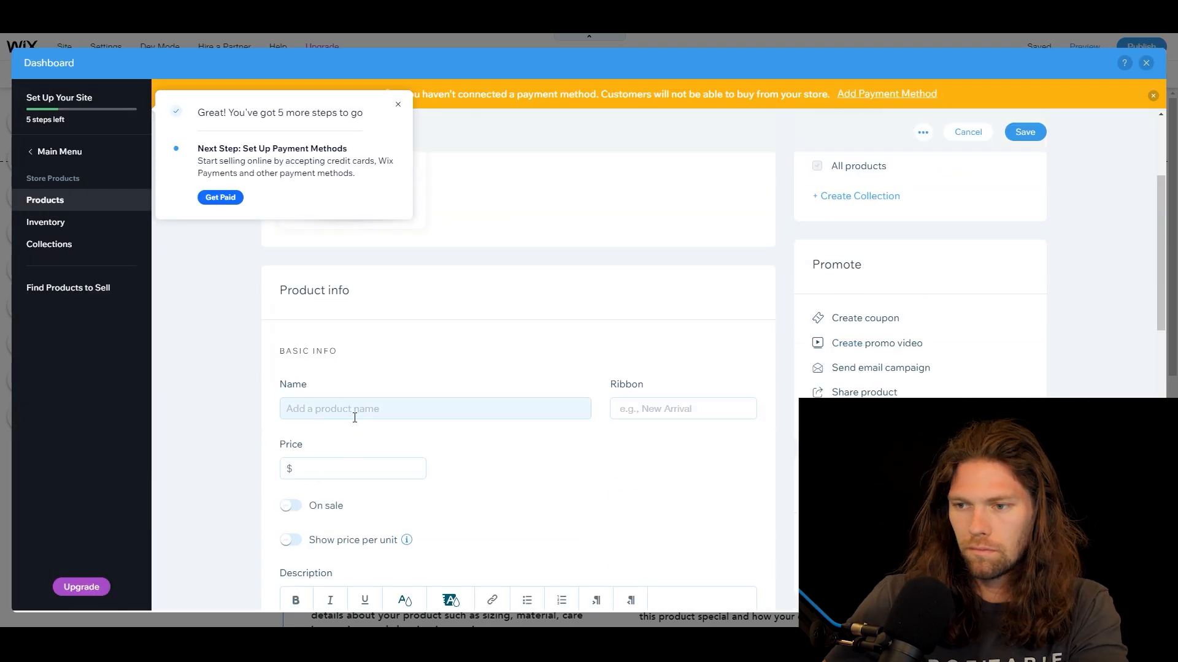
text(The Tim)
click(358, 468)
text(9.99)
Step: Write The Tim's description "Why run a merch business when you can run a real business" and save the product
scroll(357, 468, down, 3)
click(341, 454)
text(Why run a merch business when you can run a real business)
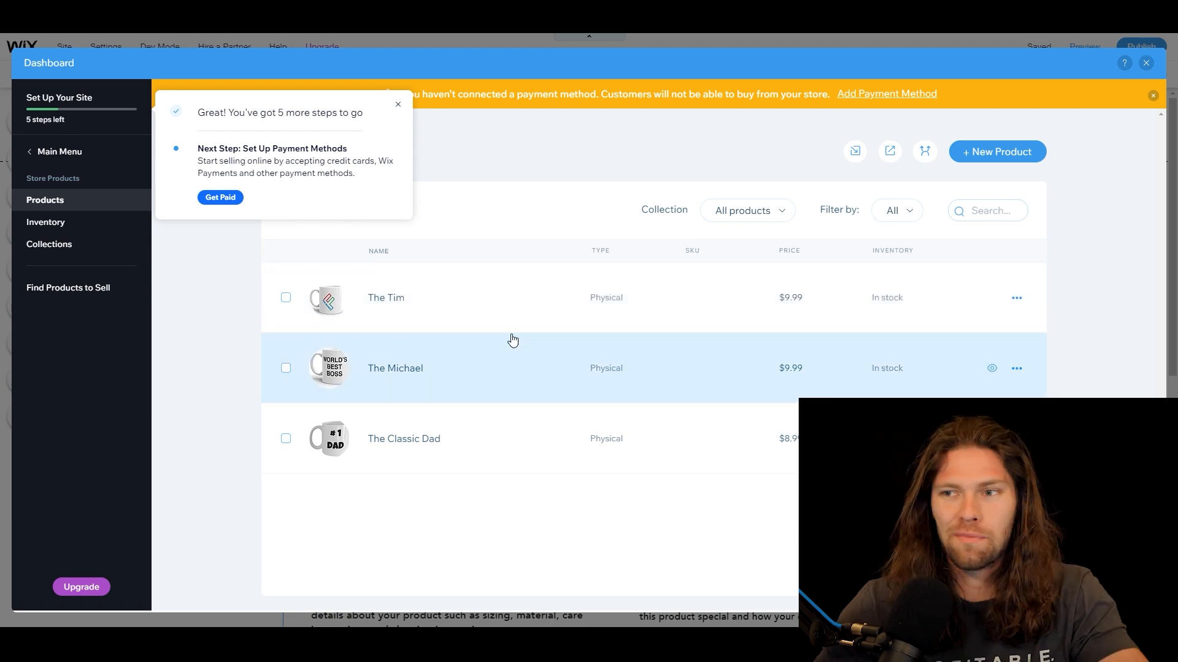
Step: Open the payment setup, confirm Puerto Rico as the business location and review the instructions for connecting Stripe
click(232, 198)
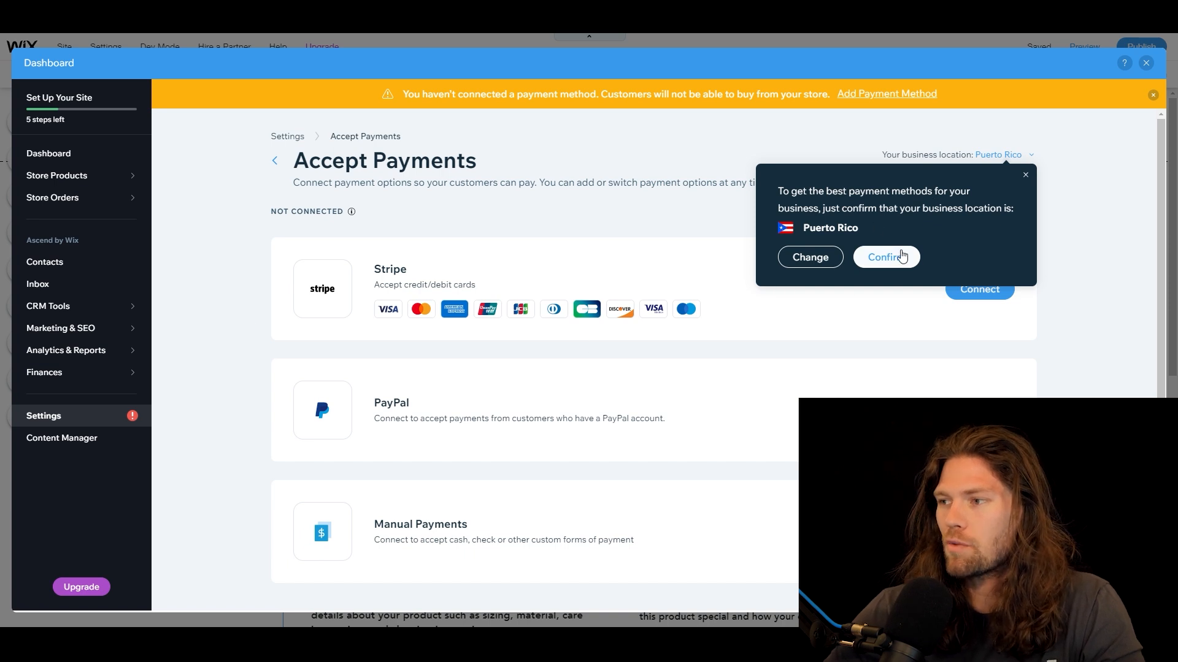
click(888, 257)
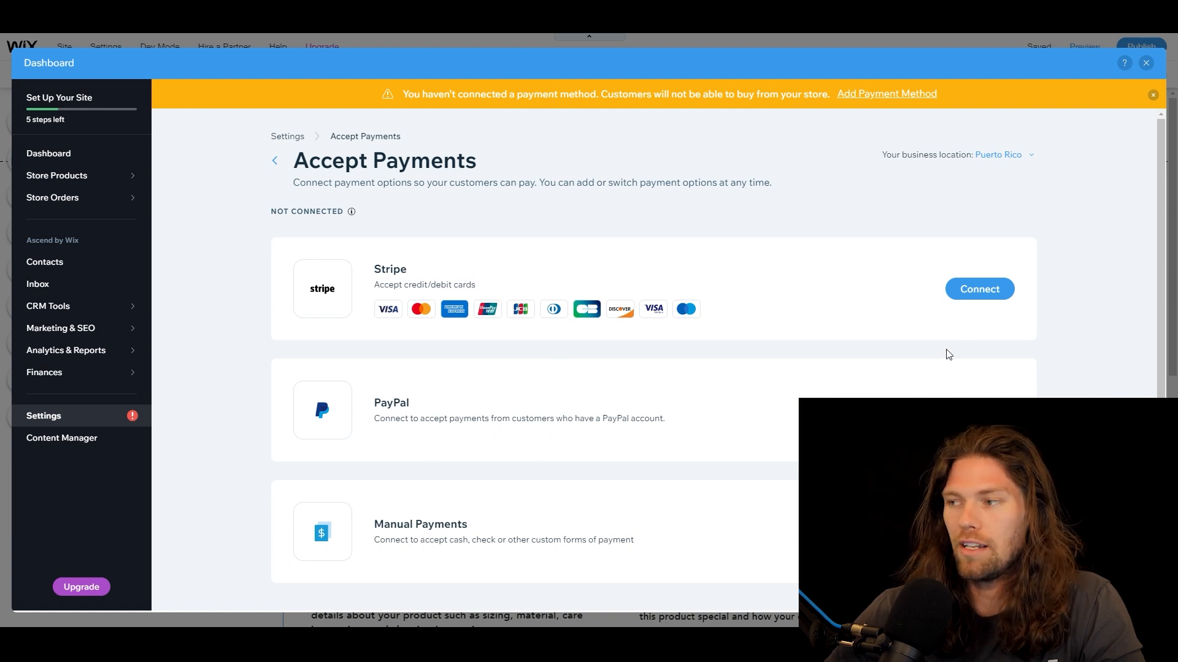
click(966, 292)
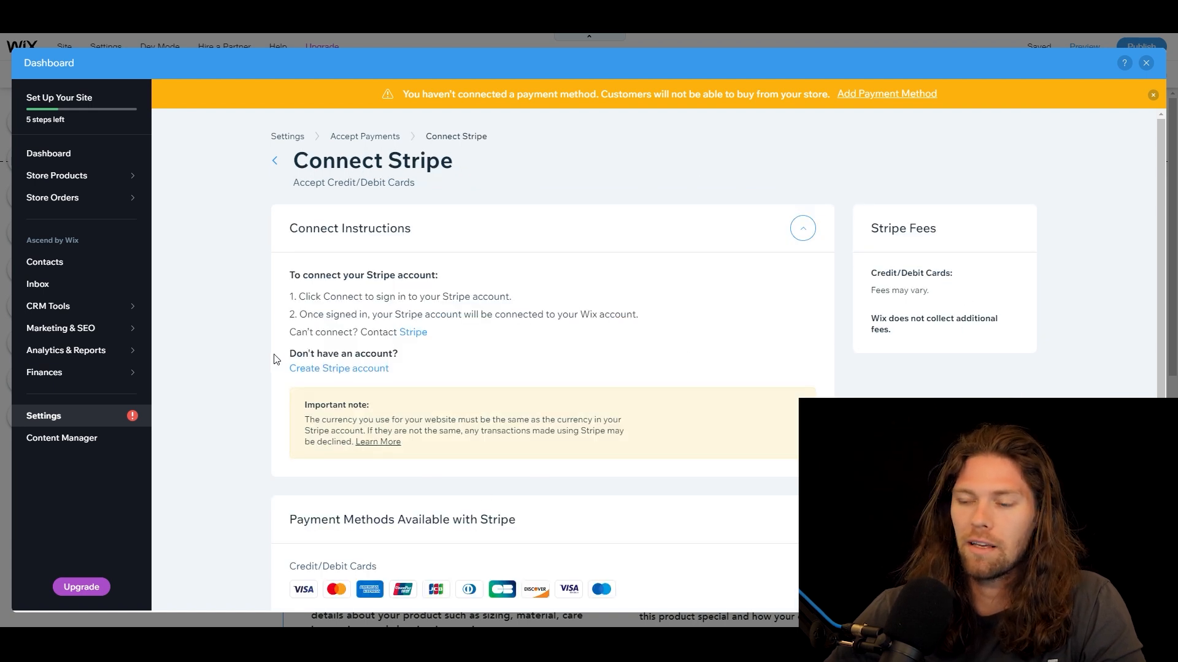
scroll(281, 348, down, 3)
scroll(393, 264, up, 3)
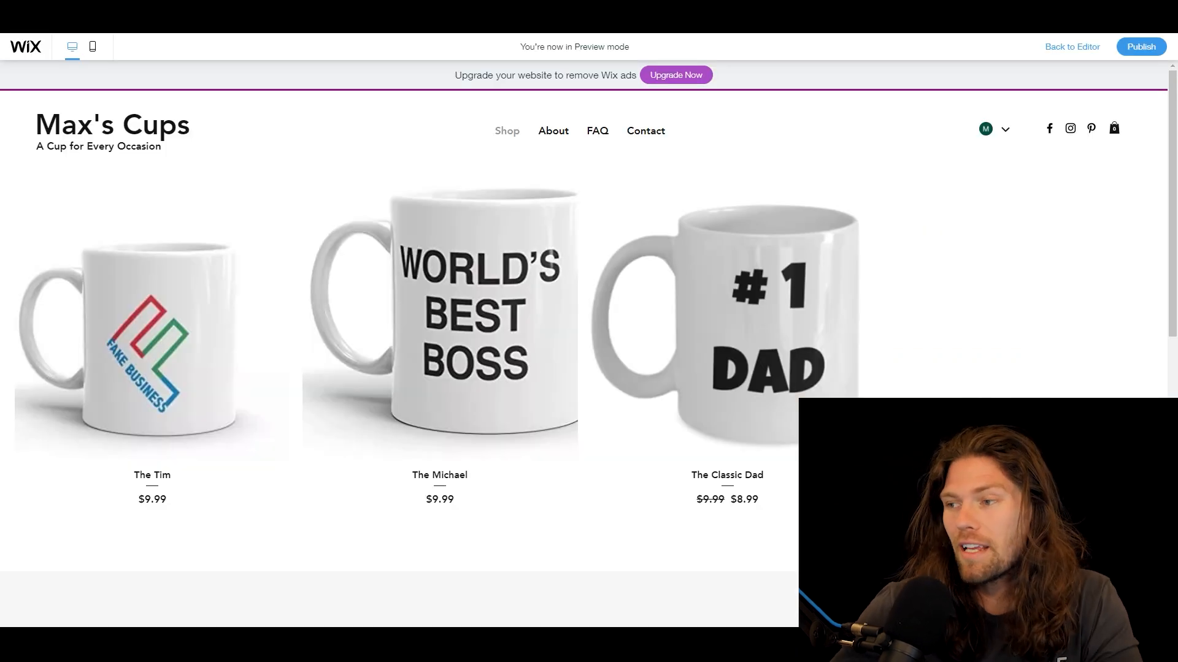
Step: Test the store preview by opening The Michael's product page and adding a quantity of 100 to the cart
mouse_move(472, 296)
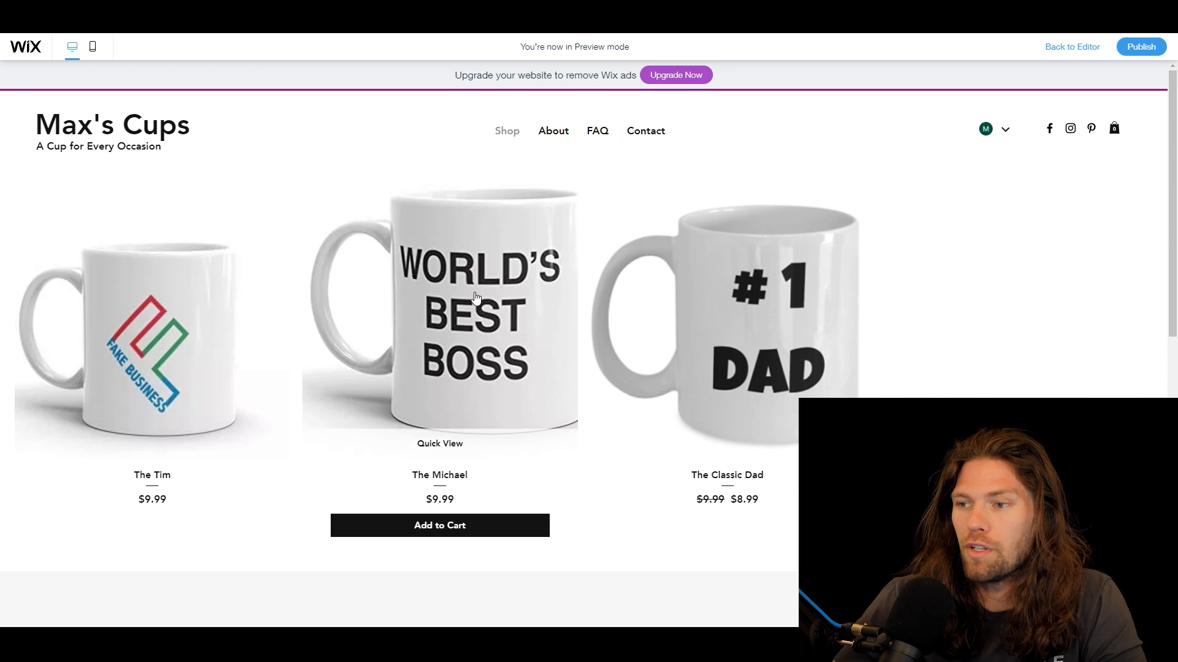
click(466, 352)
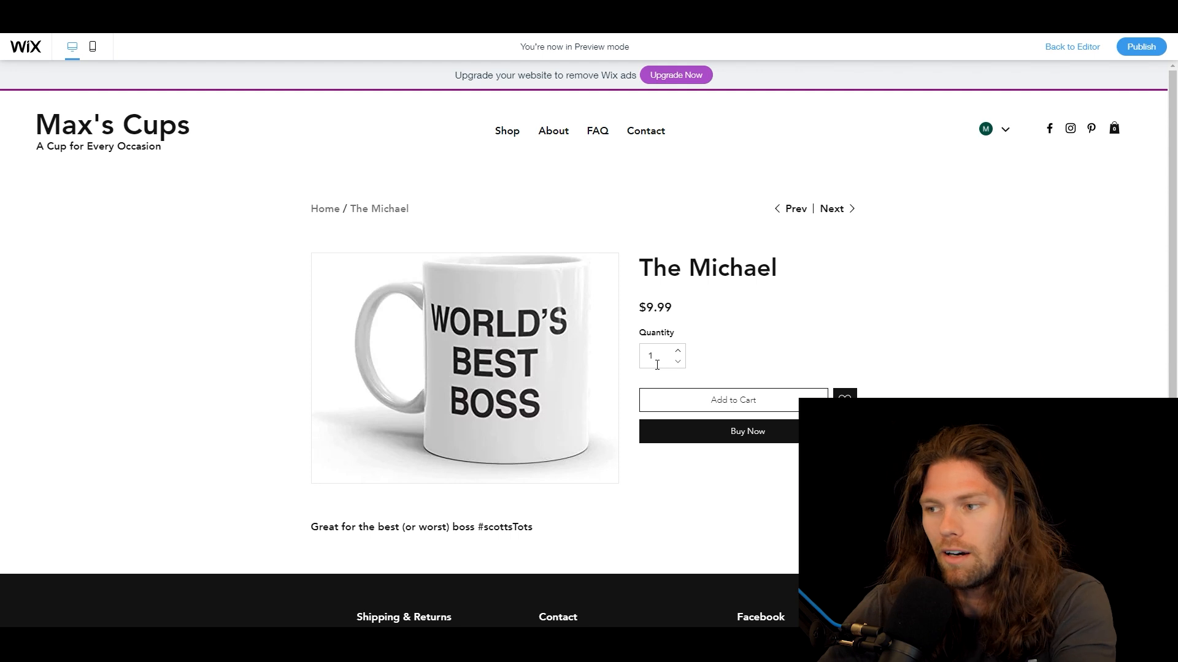
text(00)
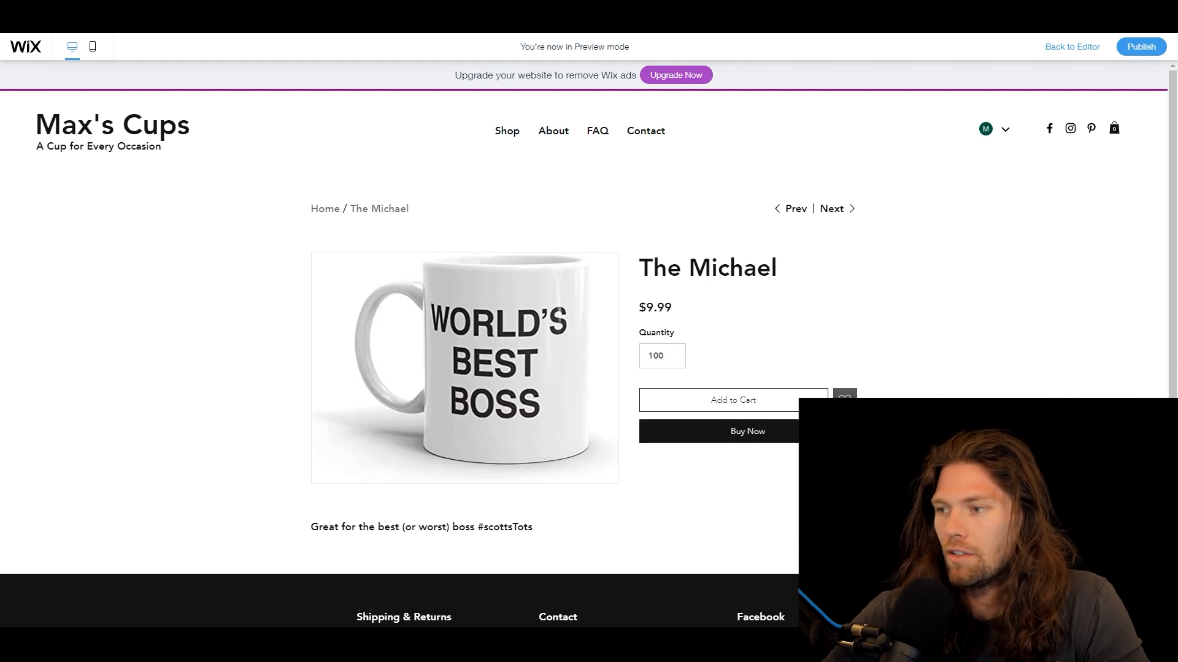
click(785, 405)
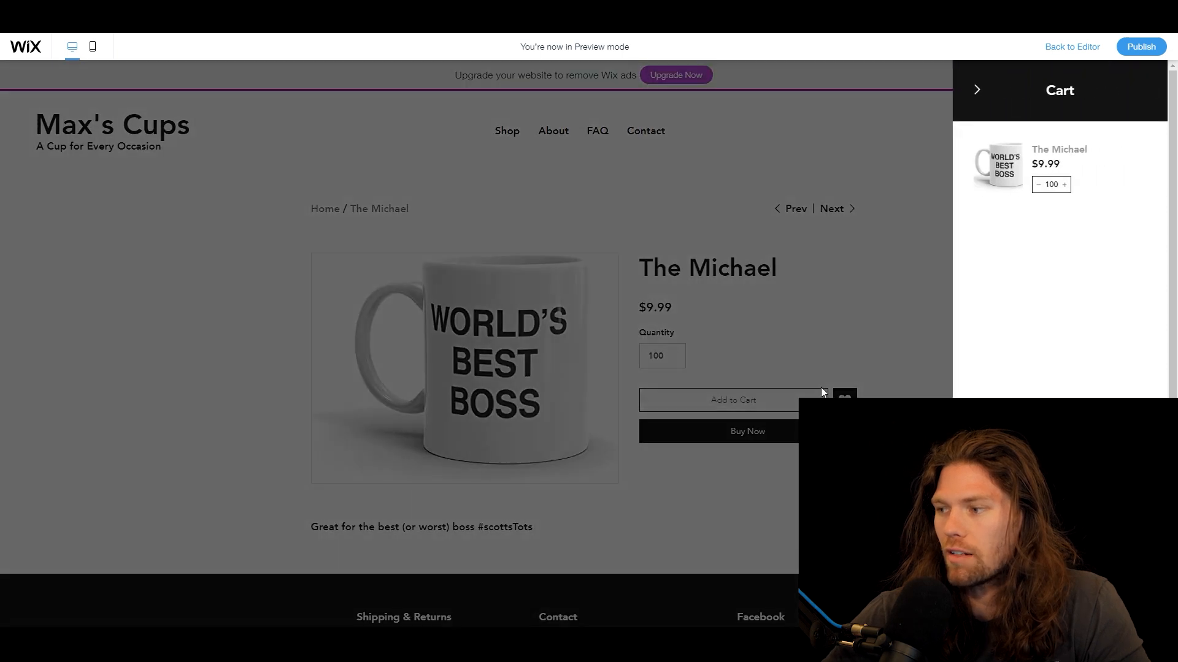
click(881, 312)
scroll(632, 491, down, 2)
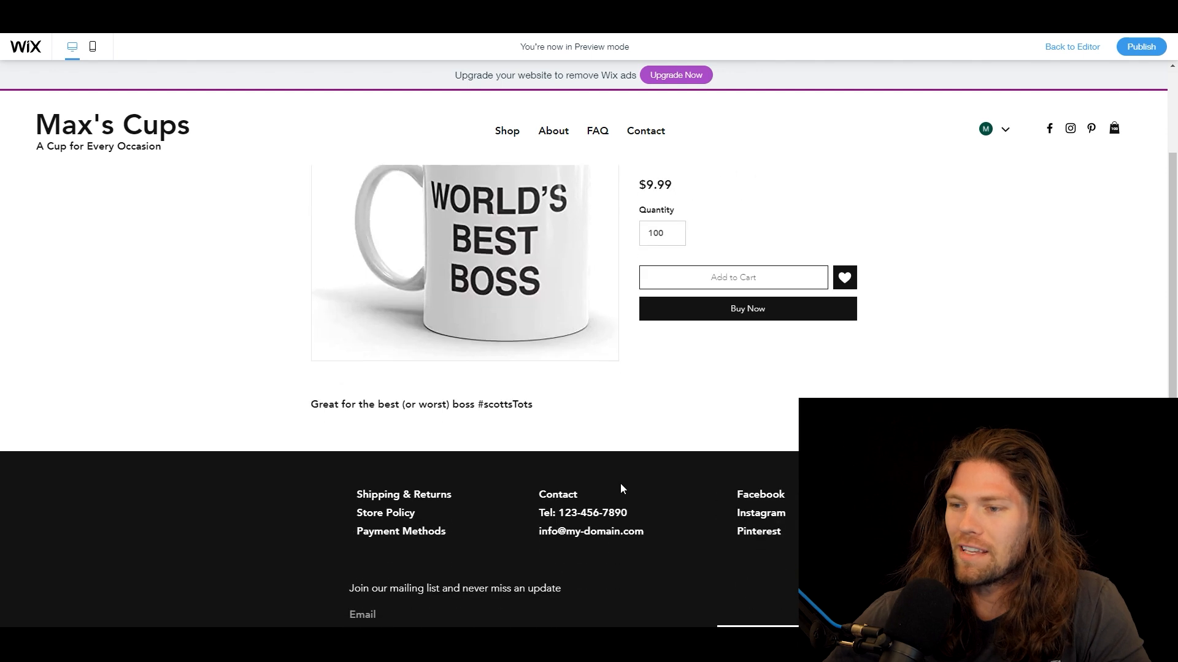
scroll(407, 422, up, 2)
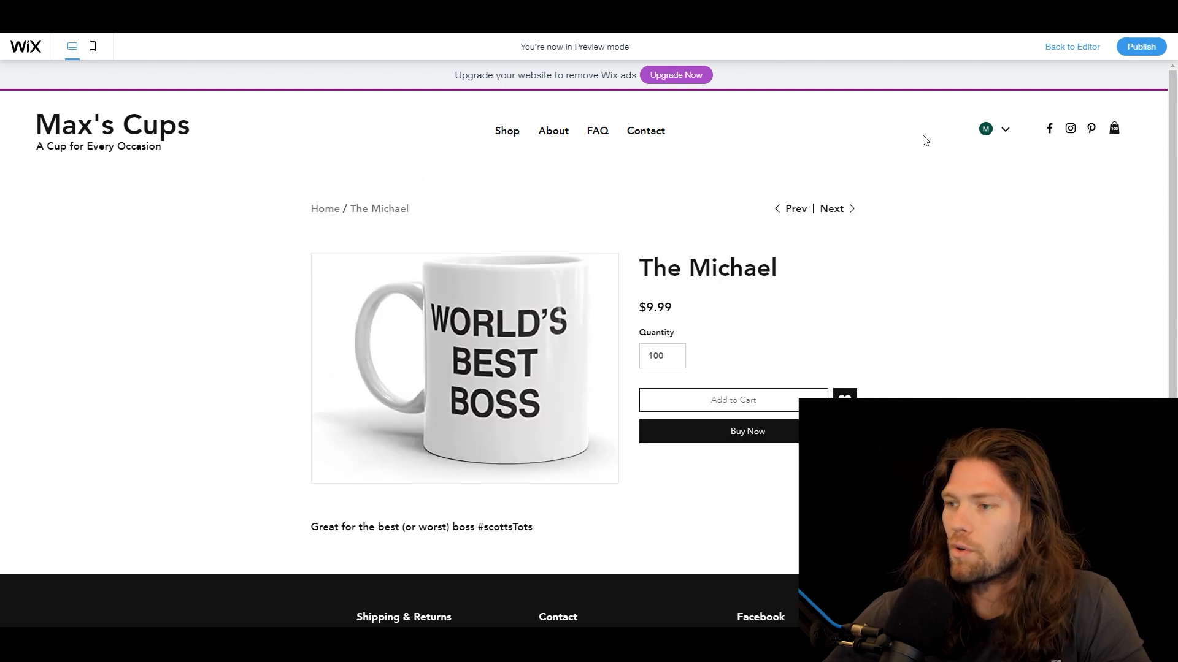
Step: Return to the editor and open the store's Shop page for editing
click(1051, 55)
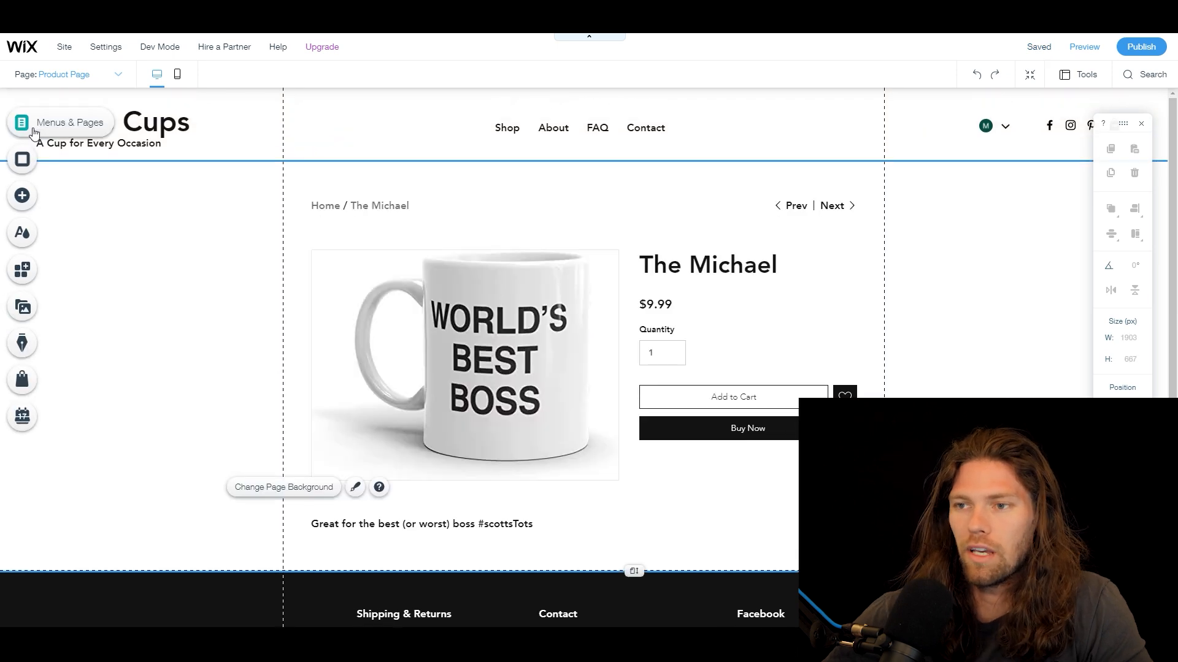
click(34, 132)
click(186, 247)
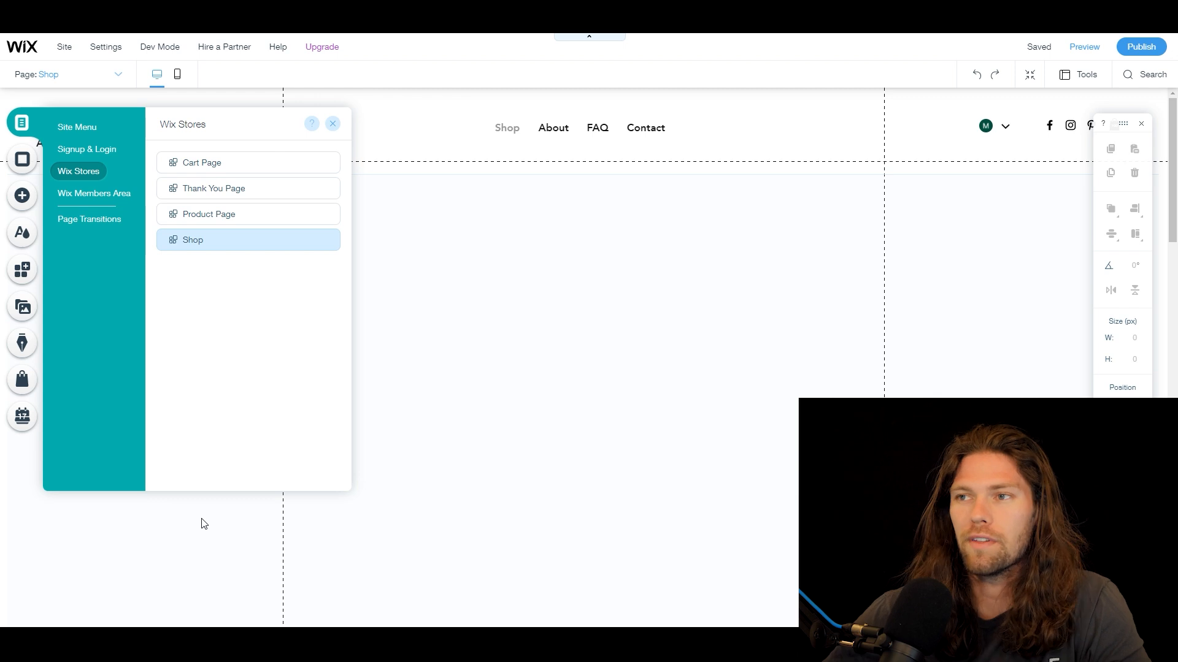
click(204, 521)
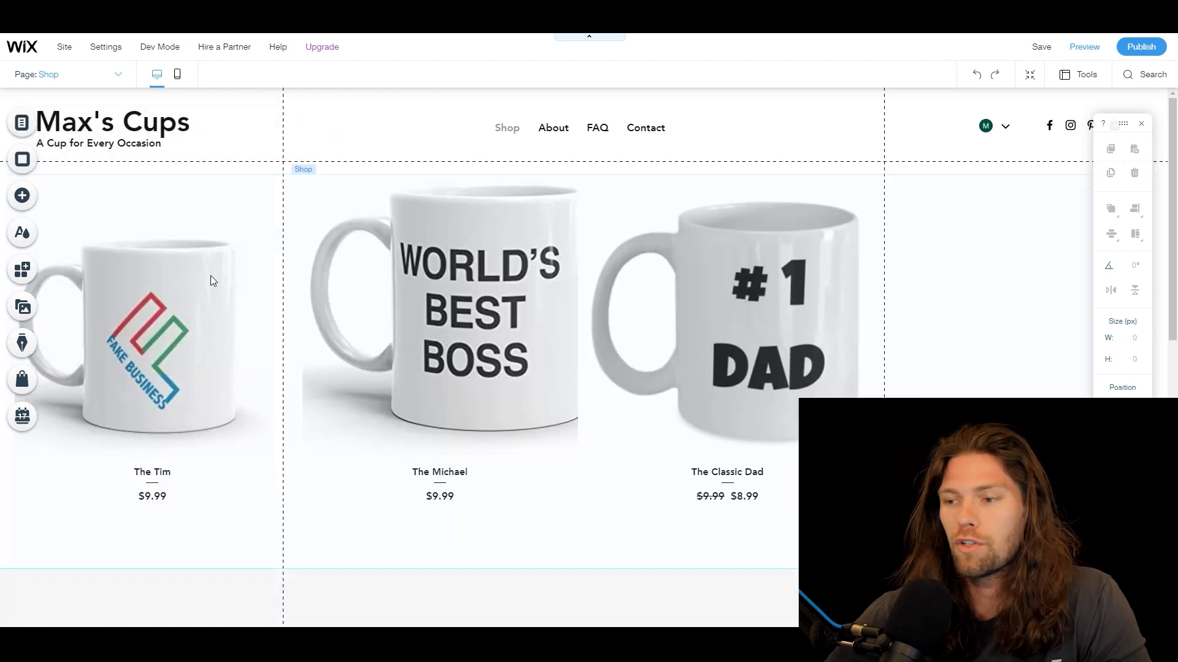
Step: Replace the About paragraph with a first-person introduction about the owner's passion for coffee since birth and sharing it through this store, ending "I hope you enjoy!"
scroll(250, 307, down, 6)
click(559, 372)
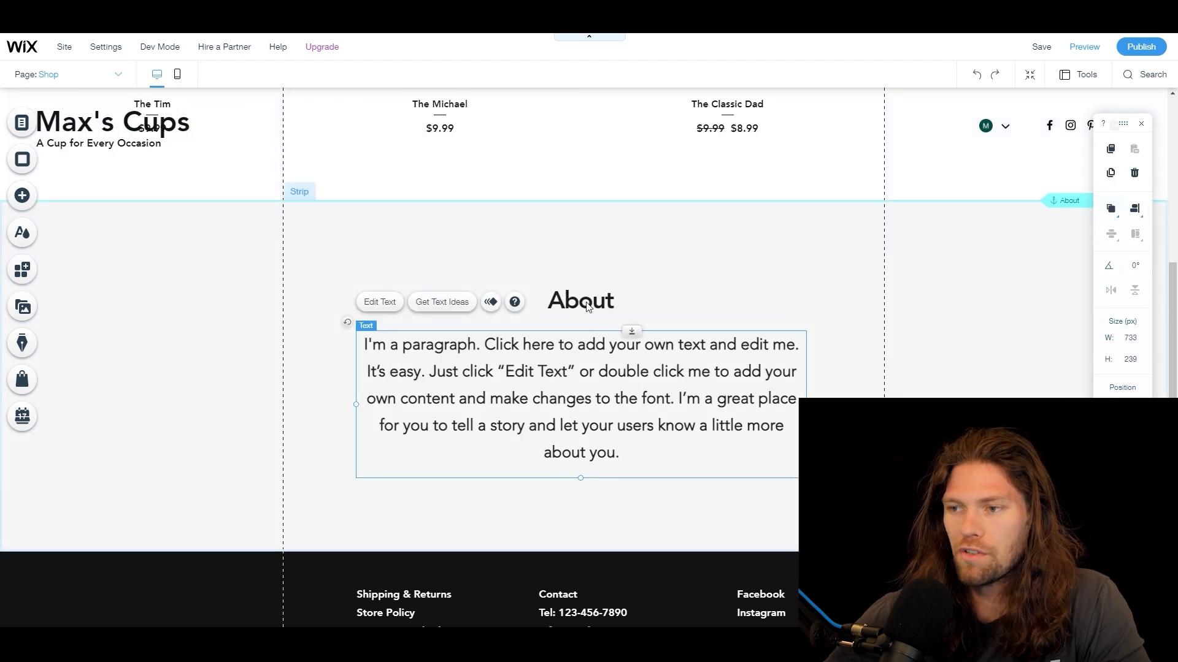
double_click(639, 450)
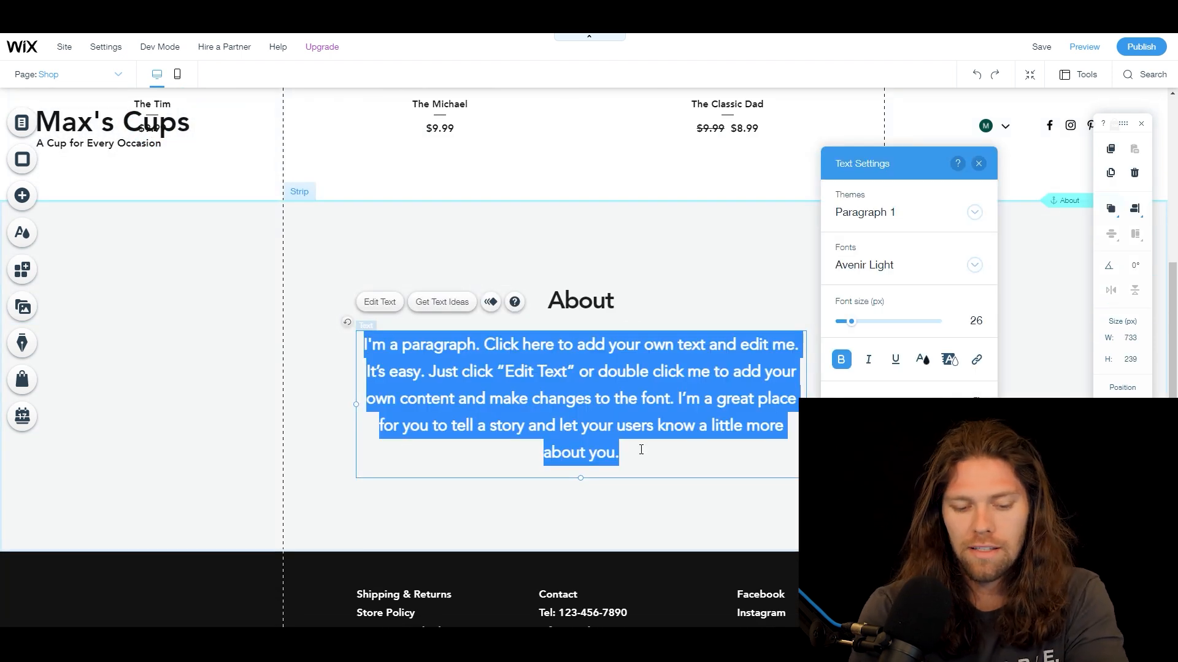
text(My name is Max and I have has a passion for coffee for as long as I'v)
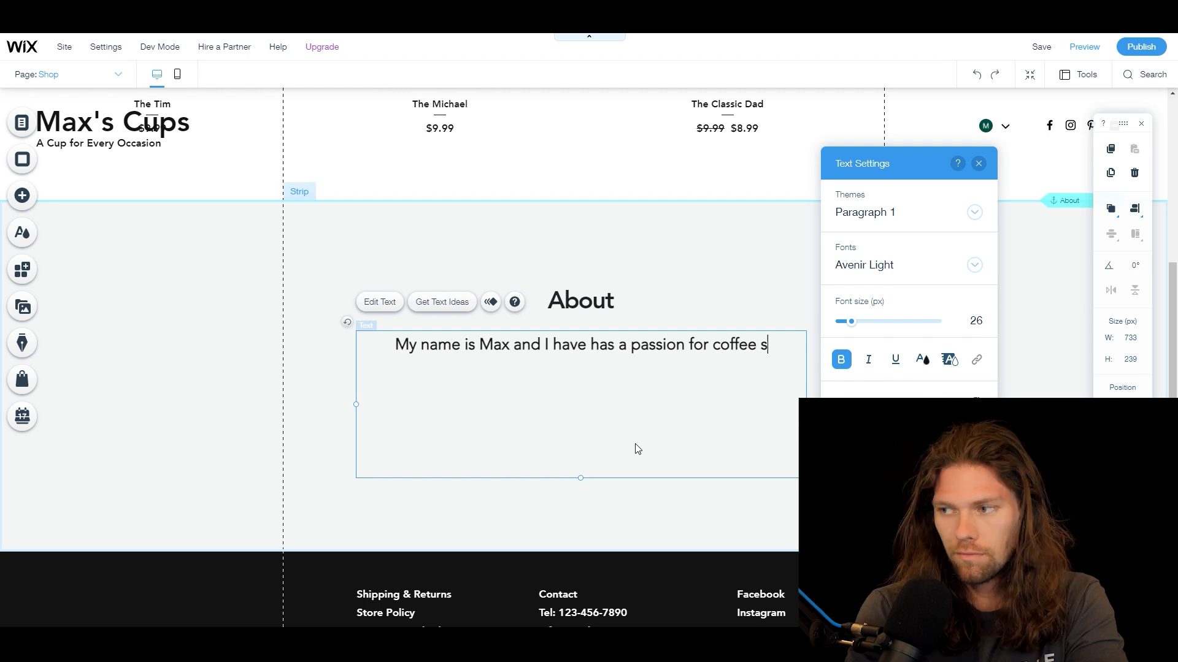
text(e been tired... which is pretty much since I was )
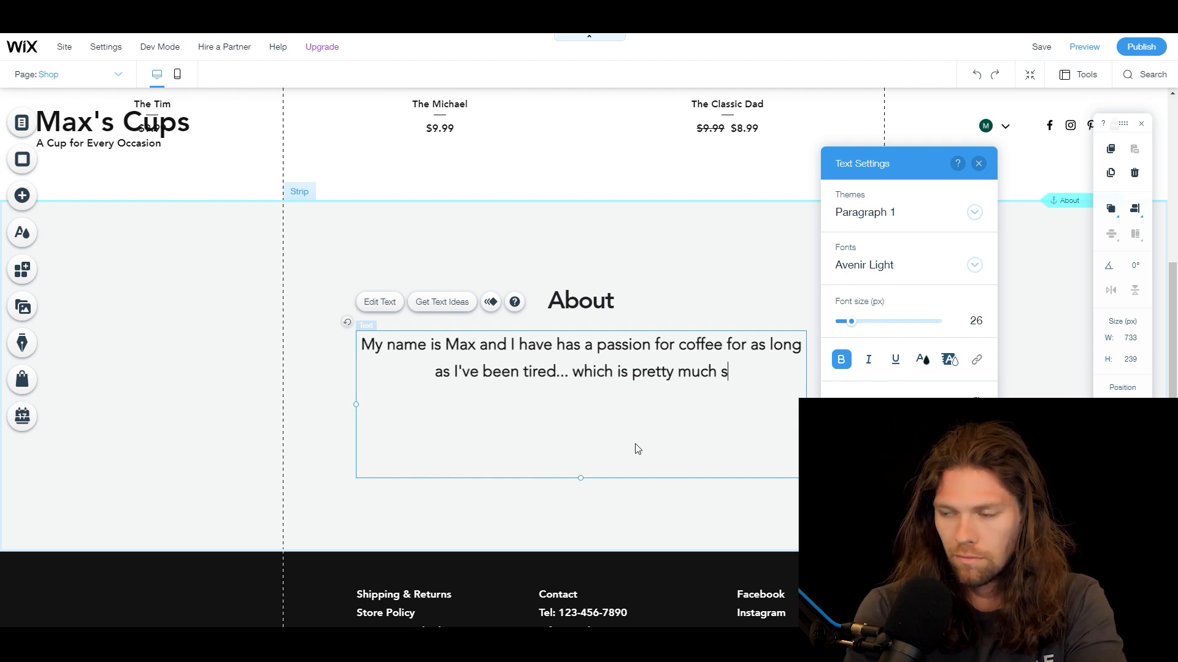
text(born. Because coffee is my passion I am now)
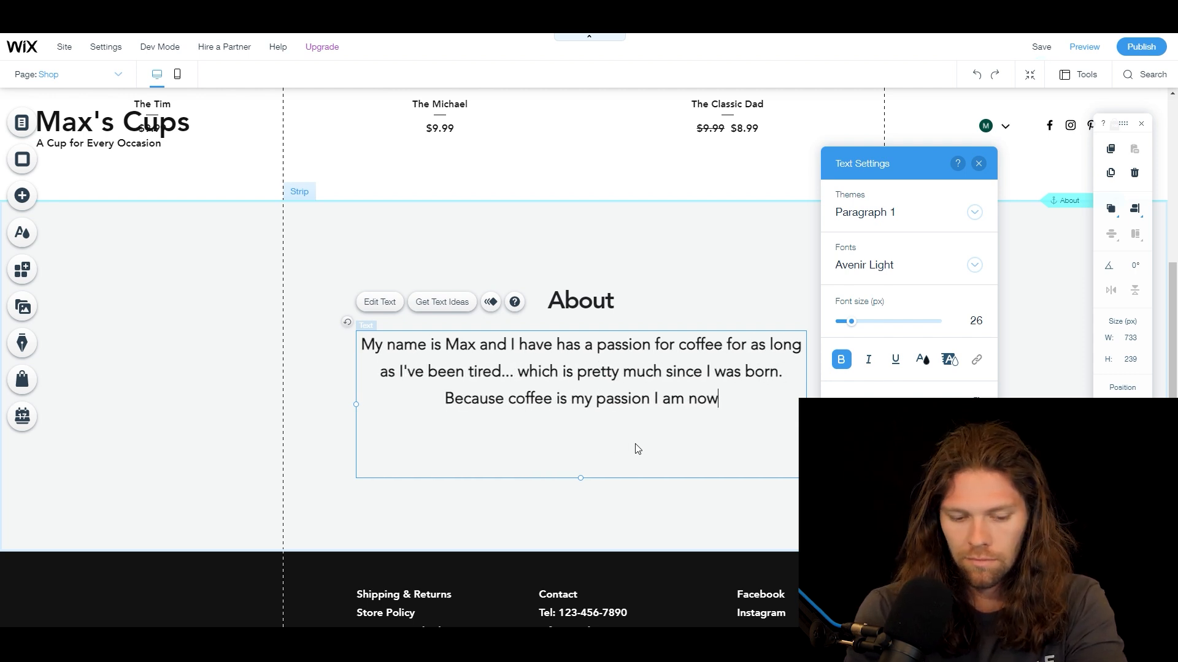
text( sharing my passion through this store. I hope you enjoy!)
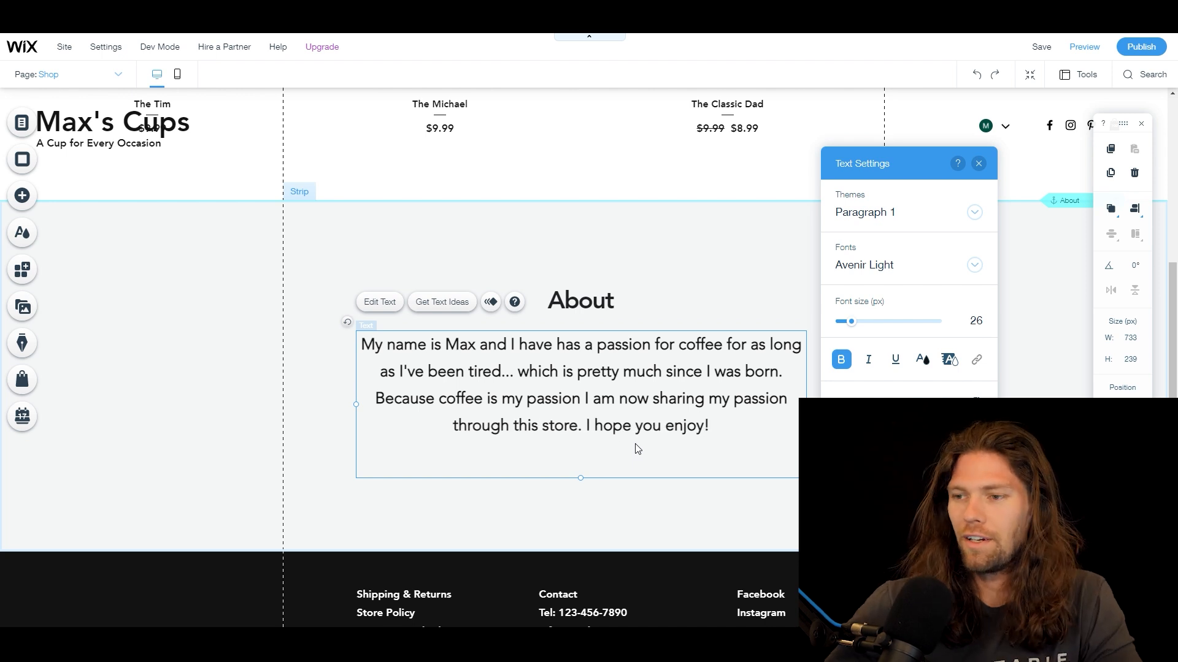
Step: Search Wix media for "coffee" and set the About strip's background to the image of white coffee cups on light gray
click(313, 383)
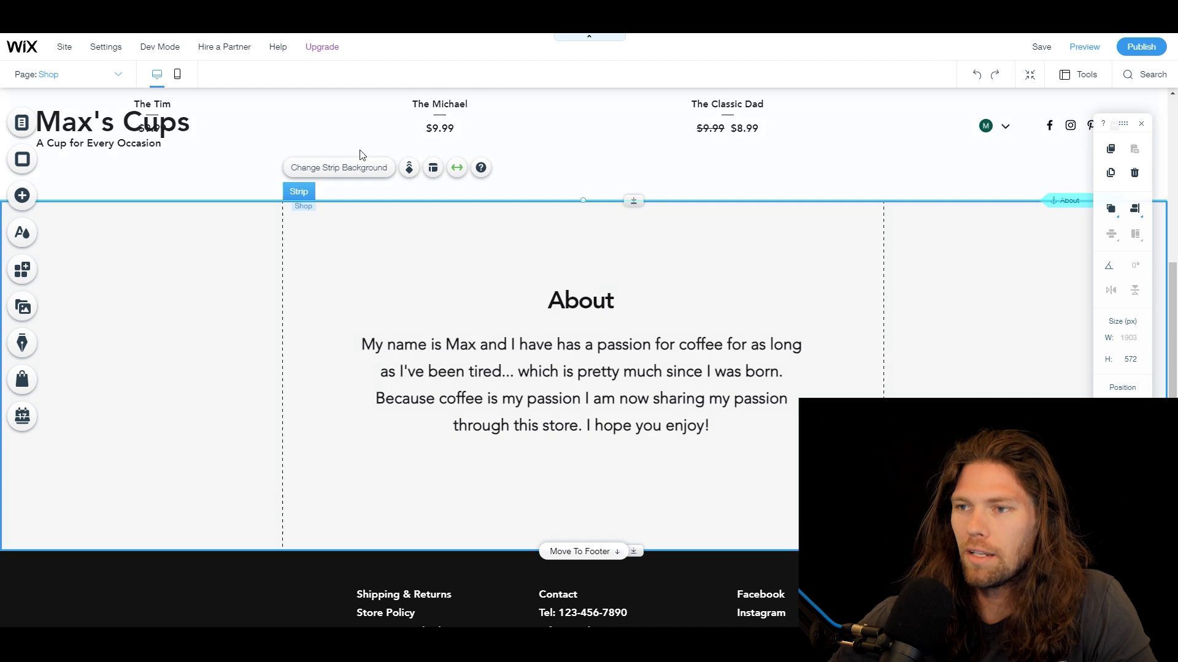
click(361, 170)
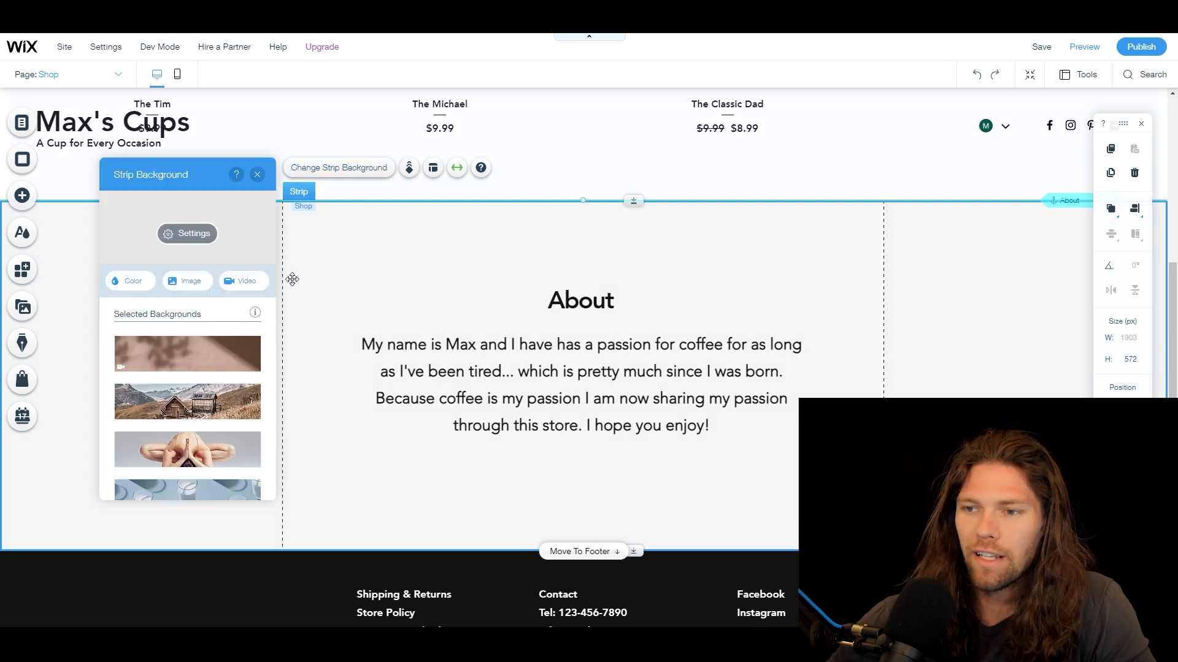
click(189, 281)
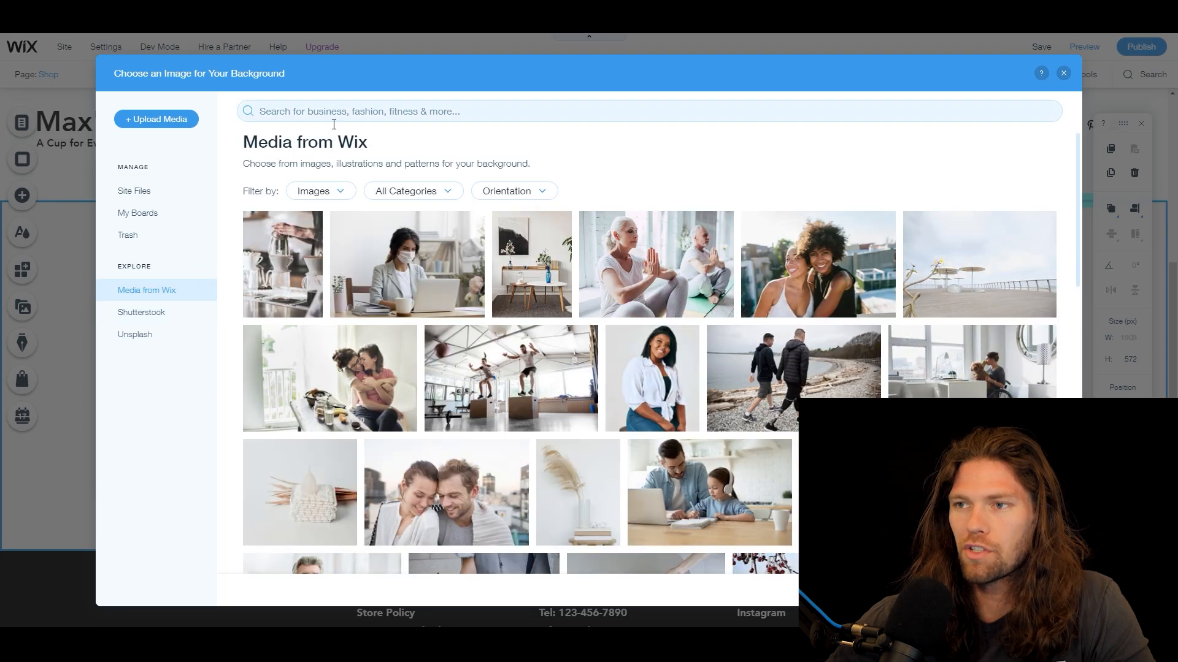
text(coffe)
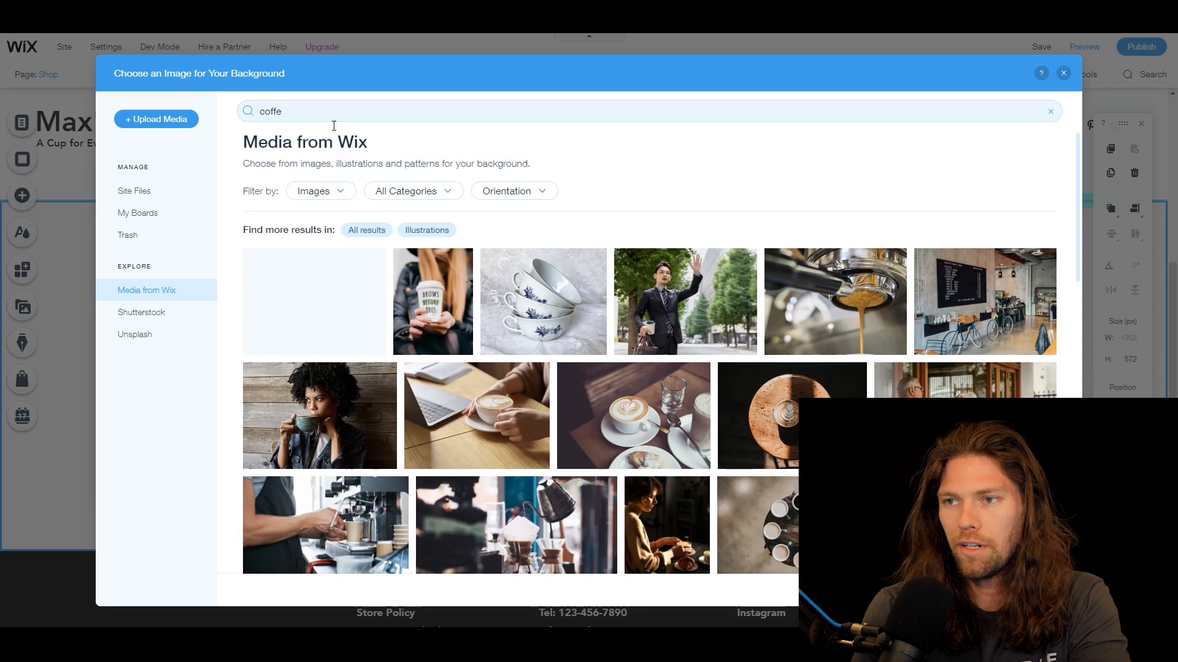
double_click(338, 122)
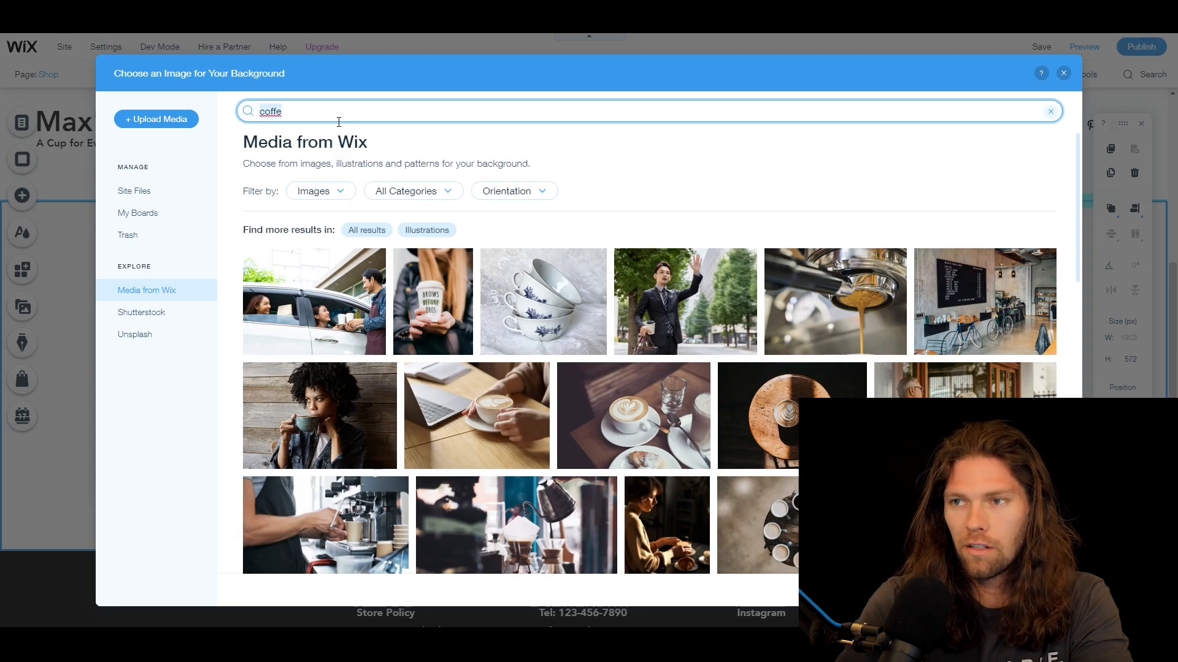
text(\)
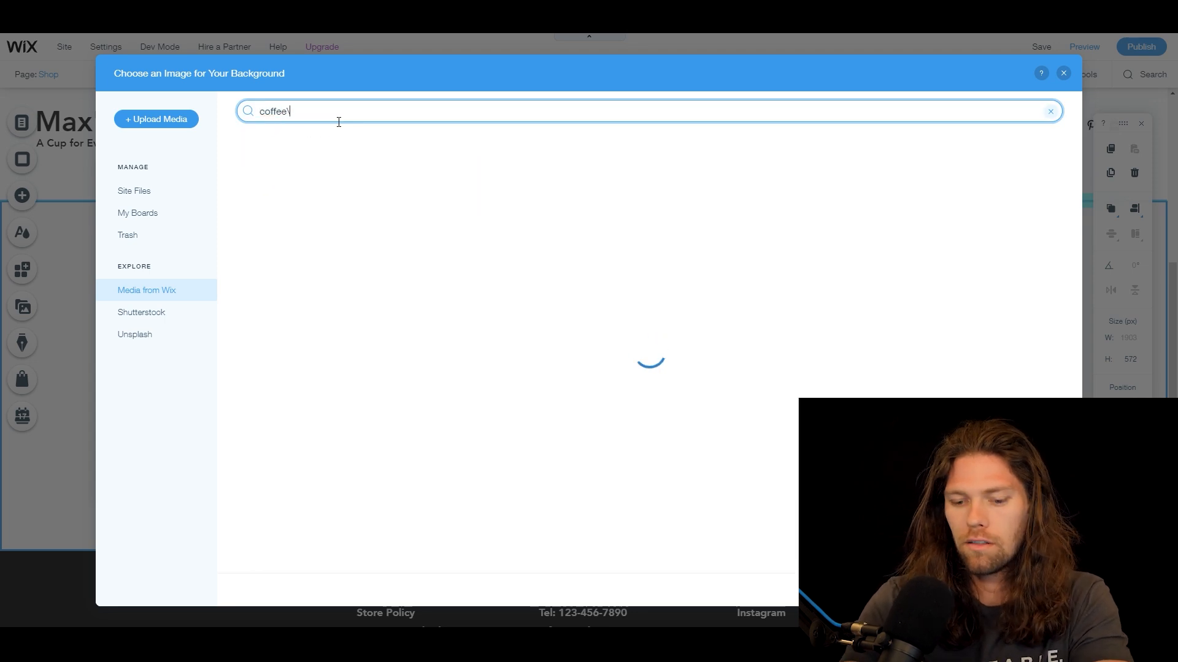
key(BackSpace)
key(Return)
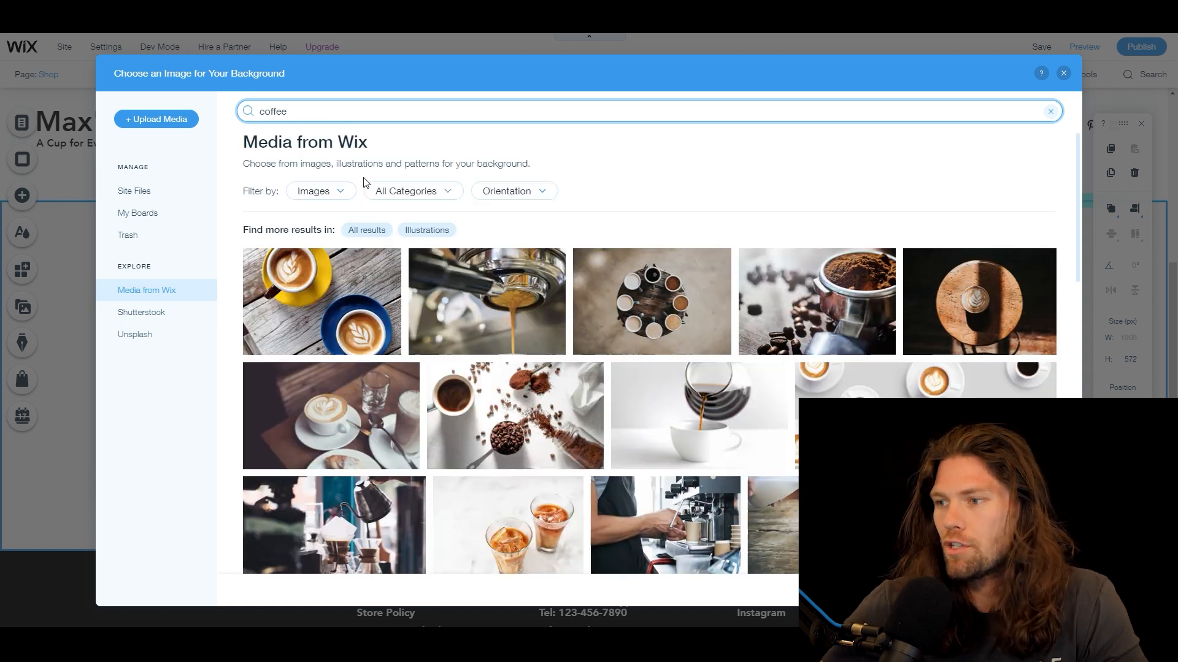
click(926, 433)
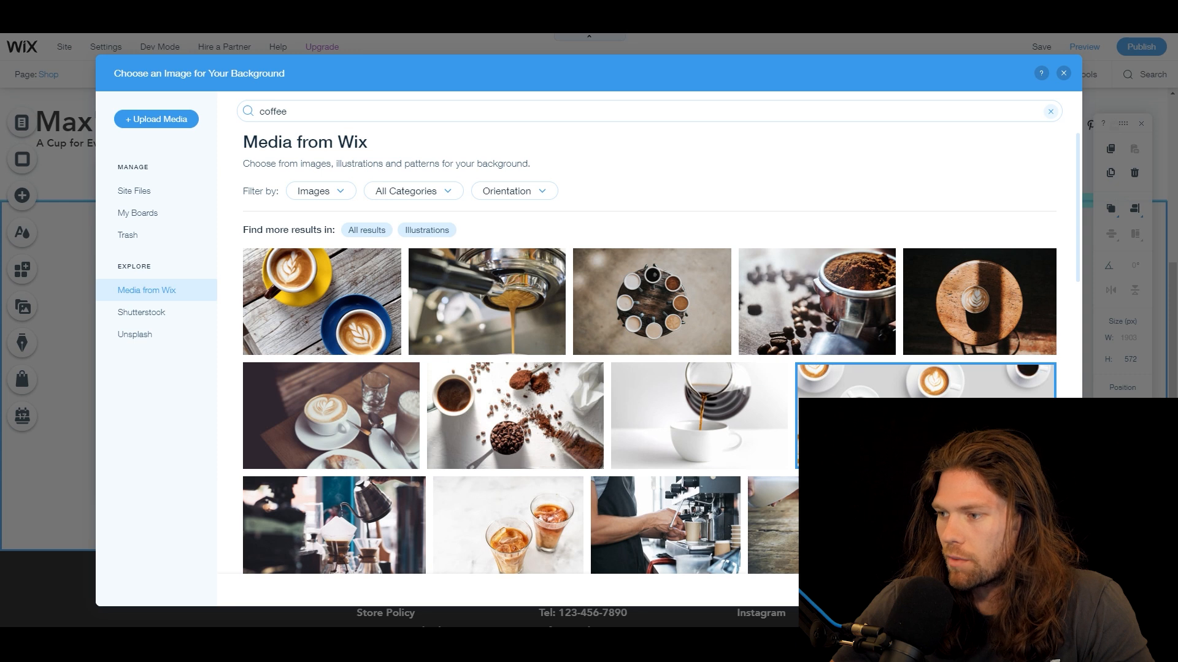
click(1023, 590)
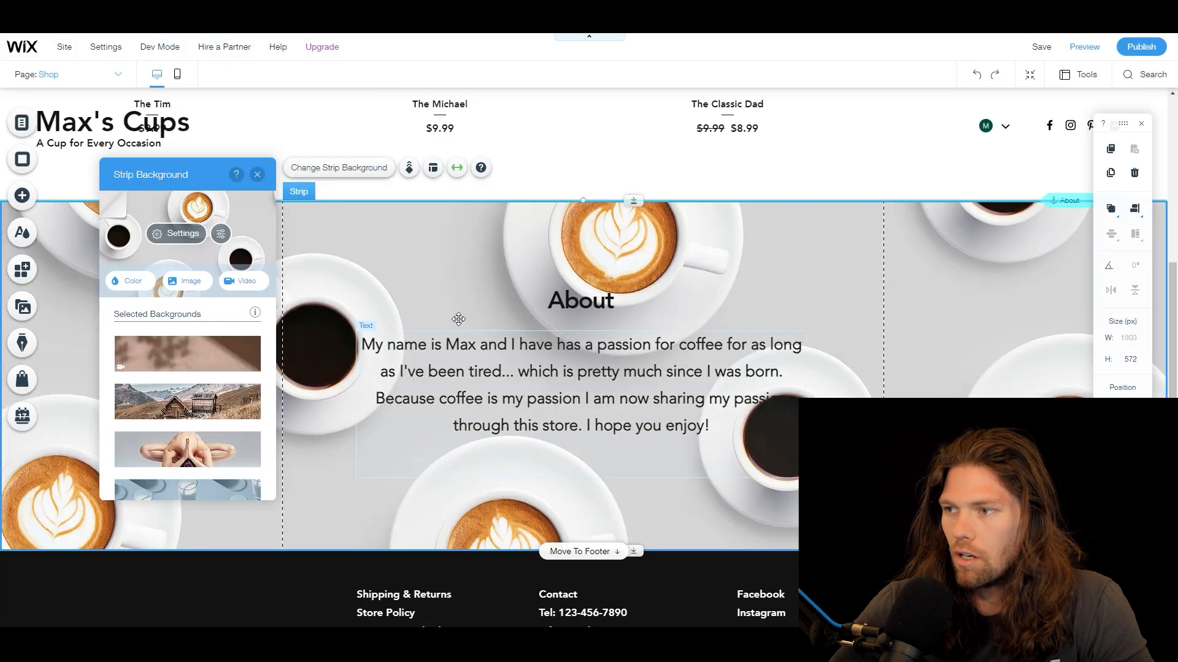
Step: Apply text effect E to the About heading and paragraph together so they stand out against the coffee background
scroll(472, 326, down, 1)
scroll(472, 326, up, 2)
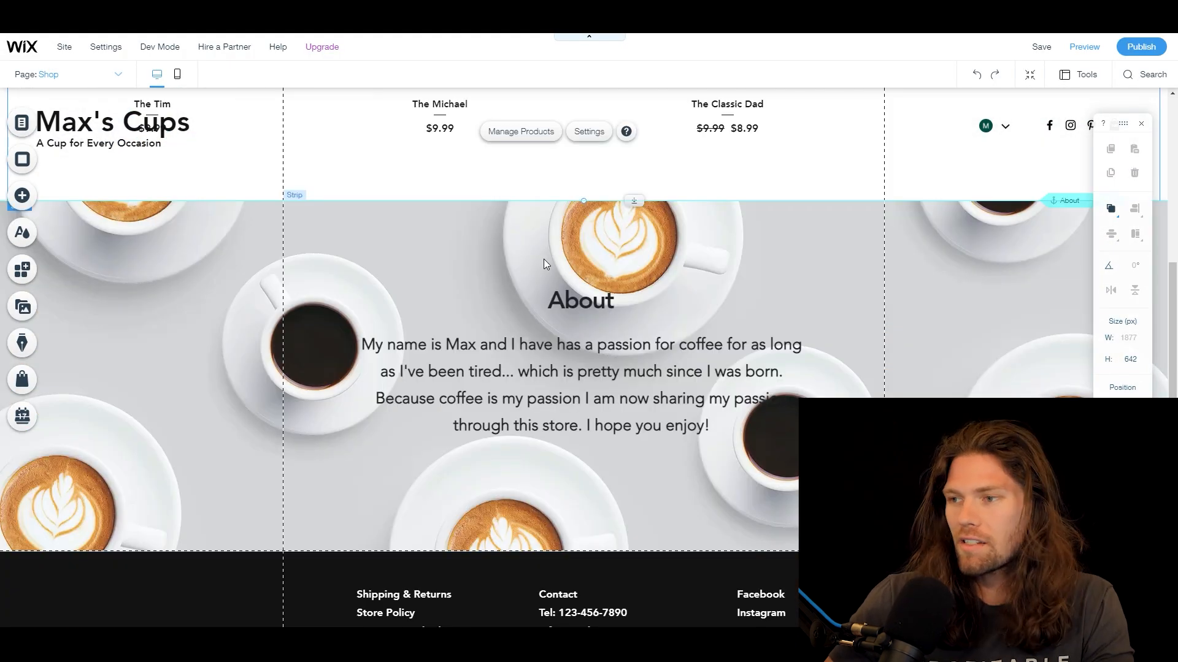
click(588, 300)
shift+click(585, 348)
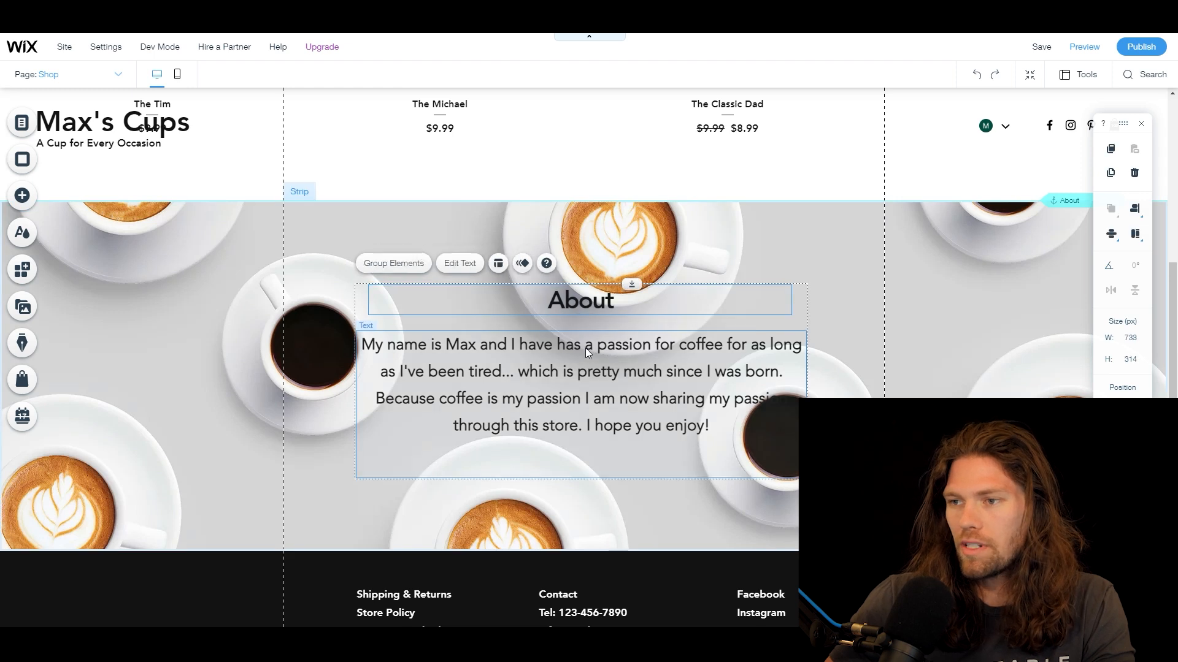
click(459, 264)
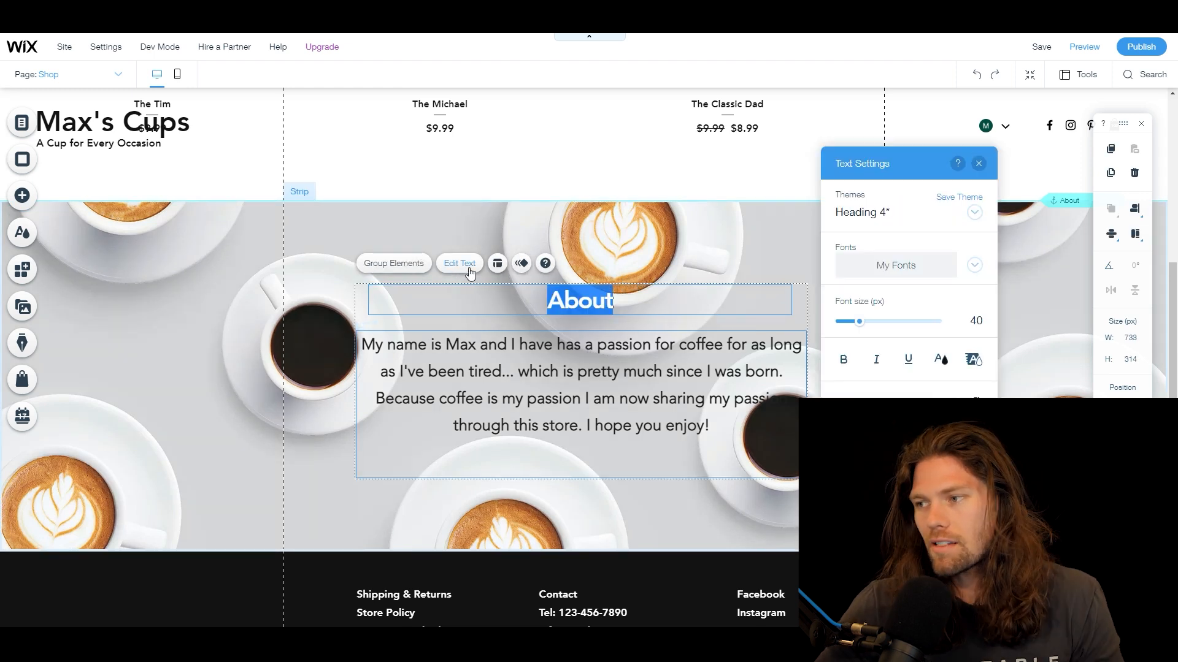
scroll(885, 428, down, 3)
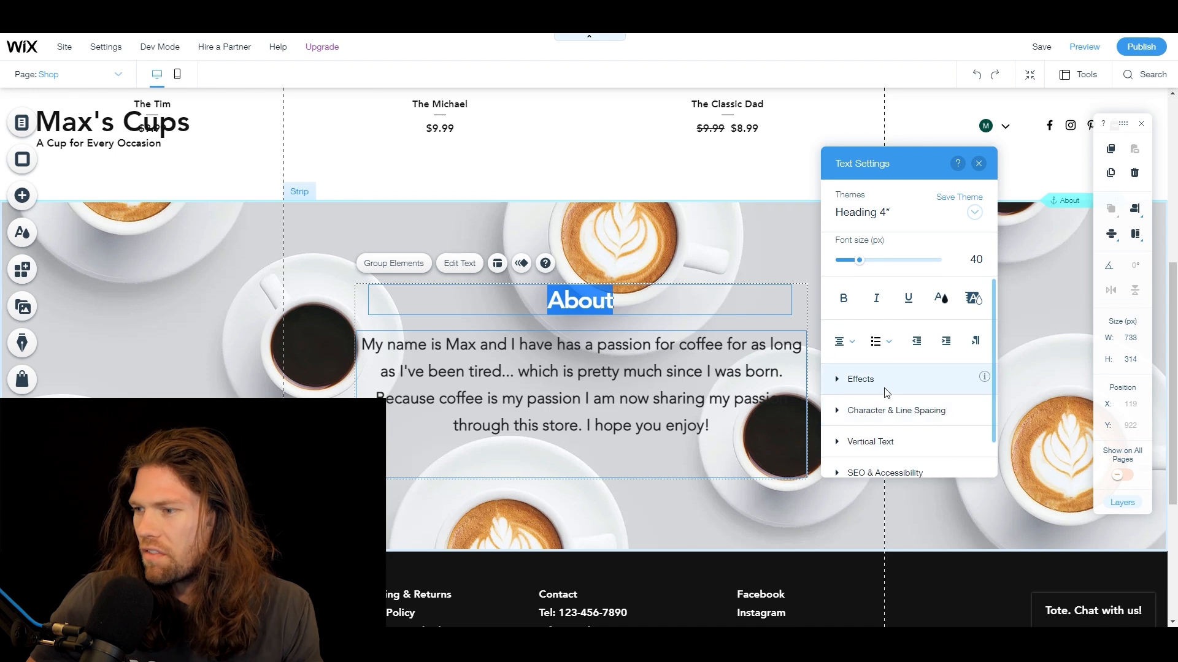
click(883, 380)
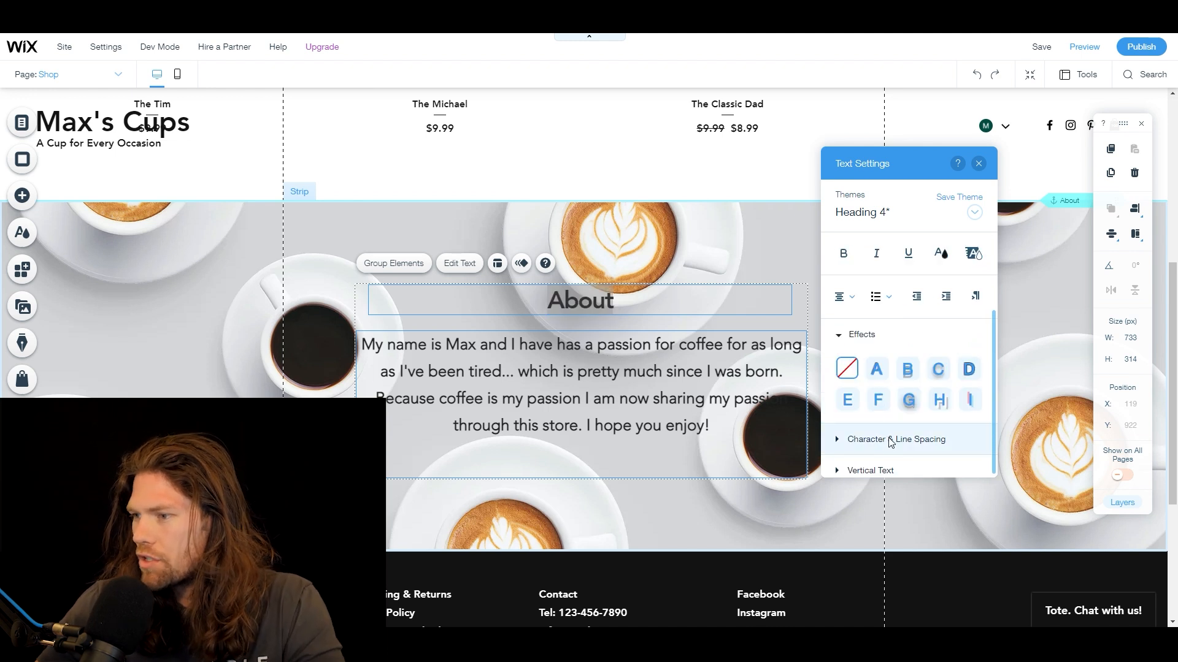
click(853, 405)
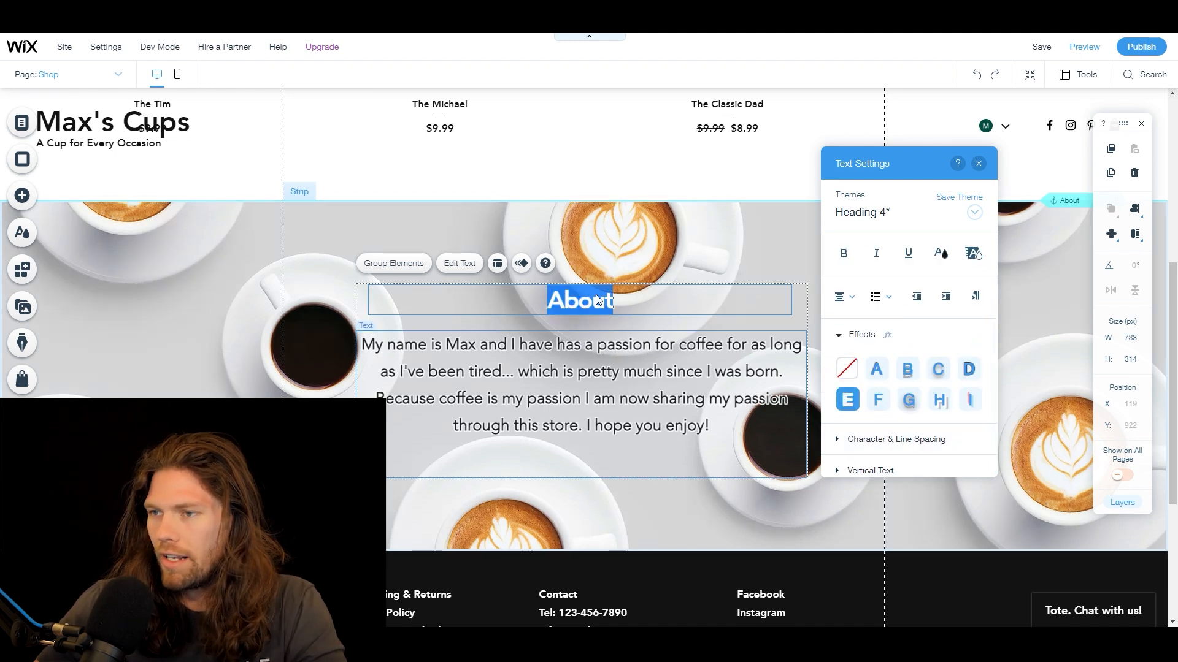
click(491, 168)
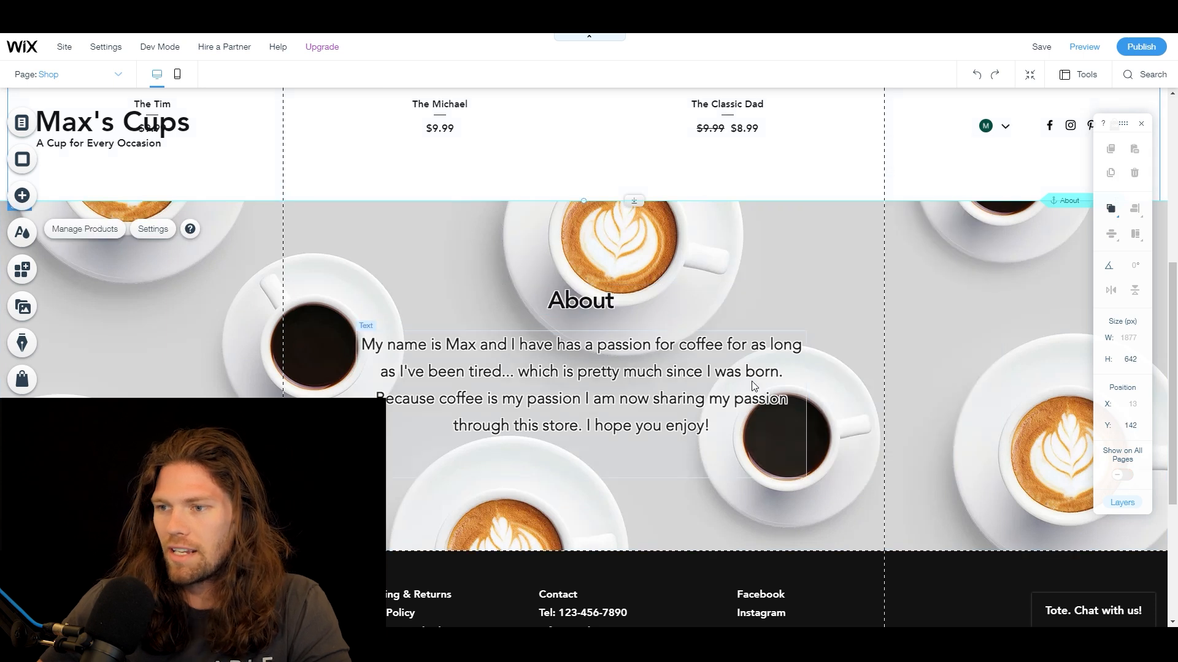
Step: Preview the Shop page and check the mug products, the About section and the footer
scroll(429, 372, down, 3)
scroll(458, 377, up, 7)
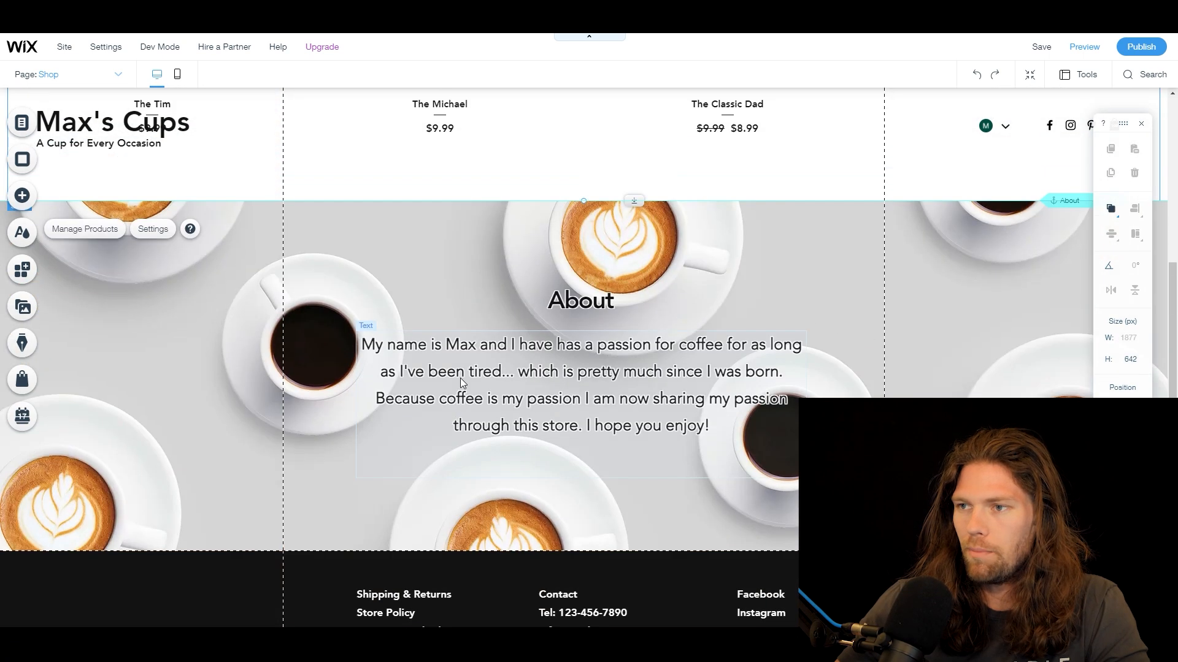
scroll(472, 402, down, 3)
scroll(474, 399, up, 5)
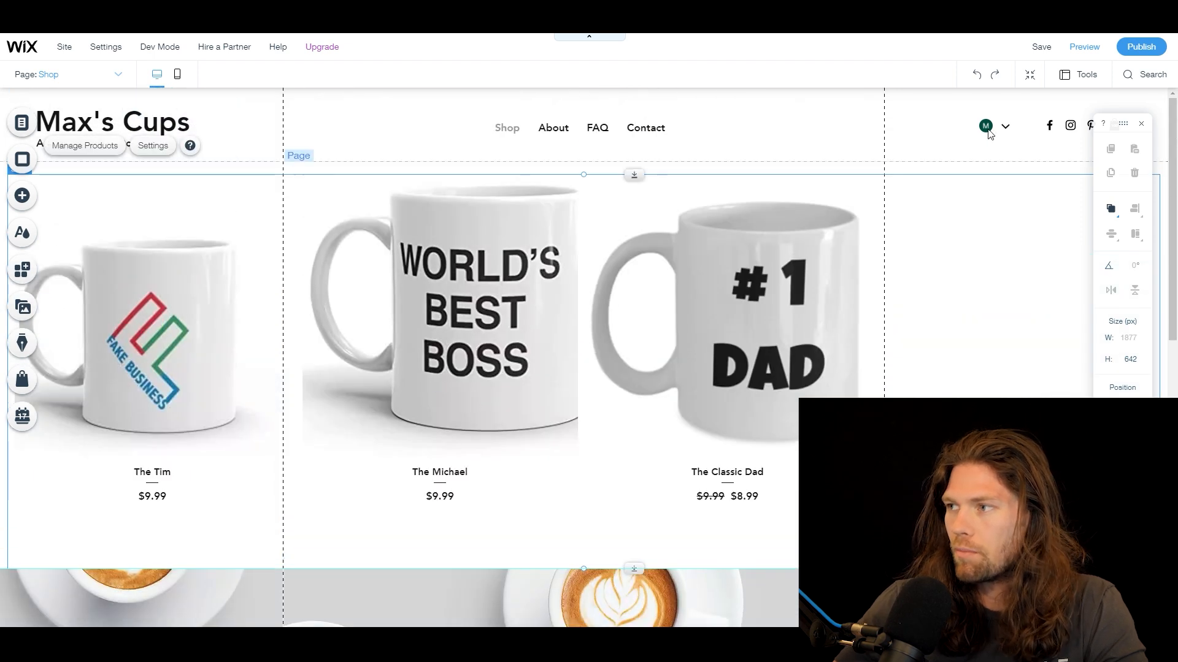
click(1091, 53)
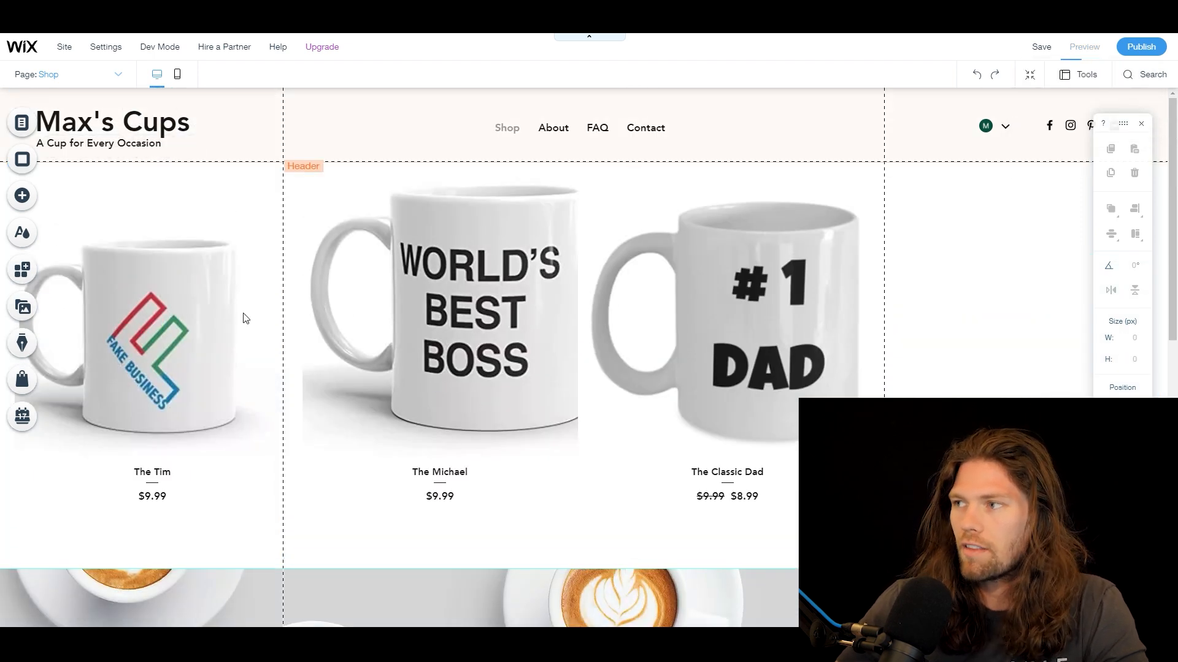
scroll(292, 347, down, 10)
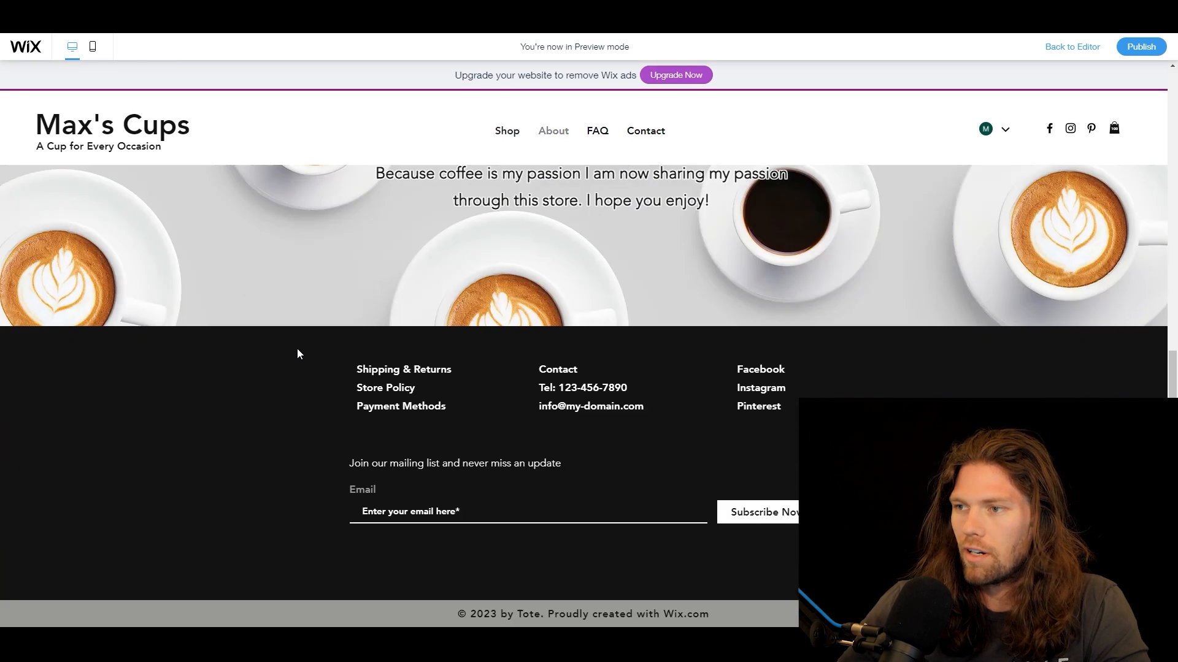
scroll(298, 355, up, 8)
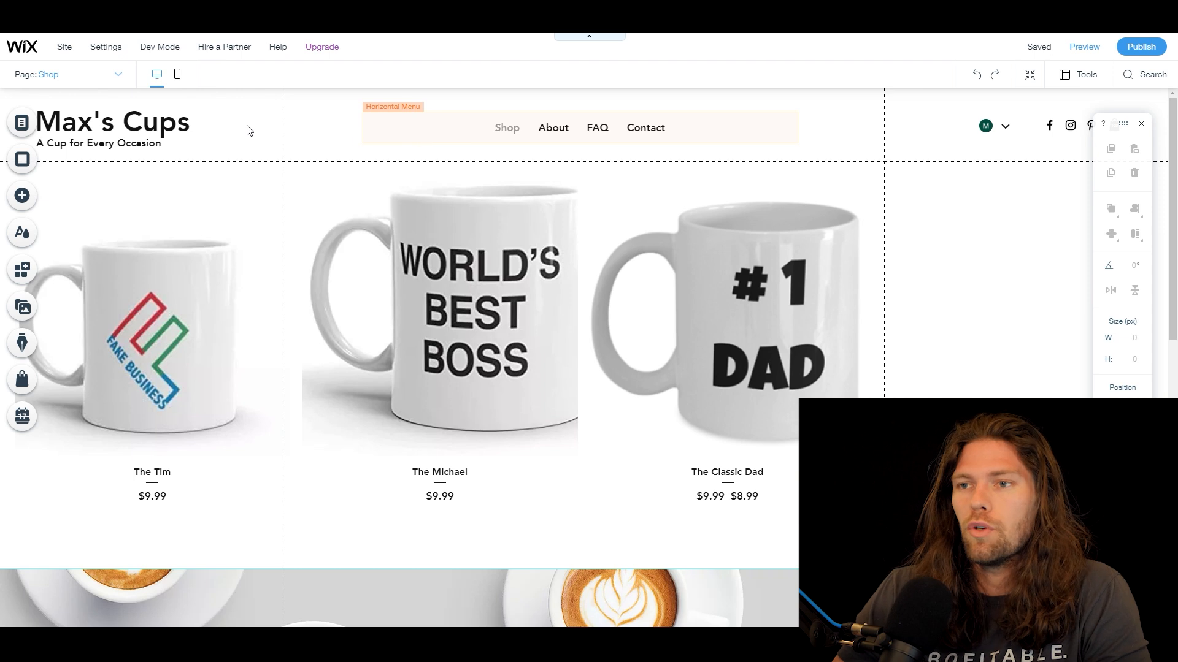
Step: Complete the mobile site setup, keeping the header on Scrolls with page and quick actions on Floating, and enter the mobile editor
click(179, 75)
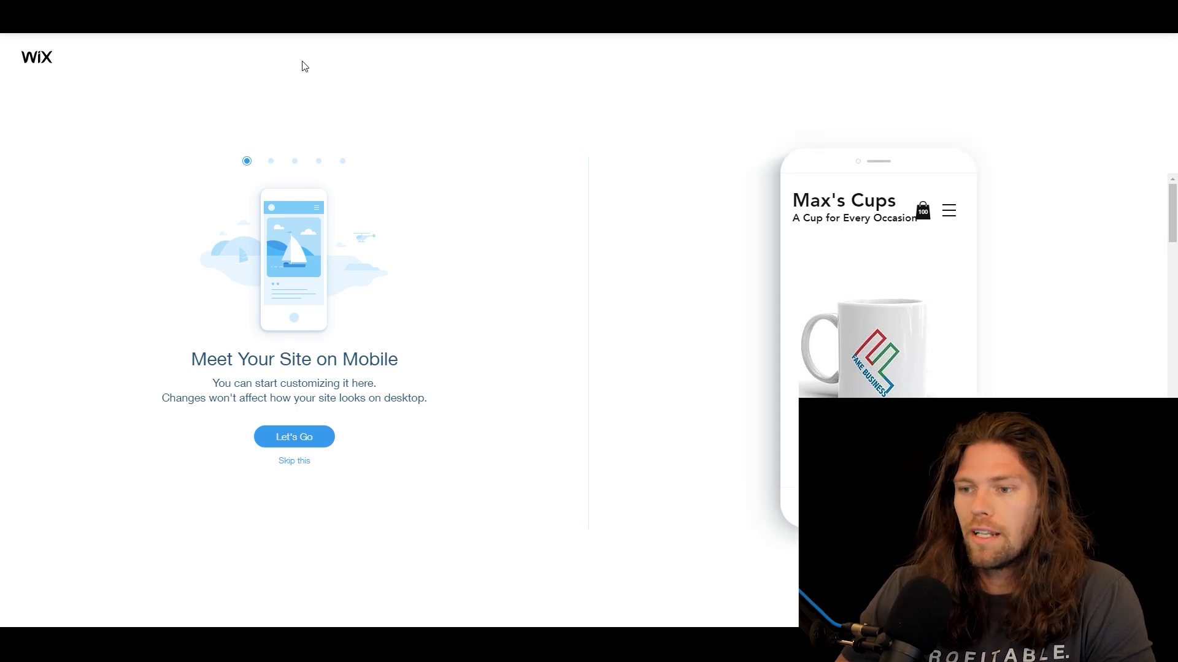
click(317, 441)
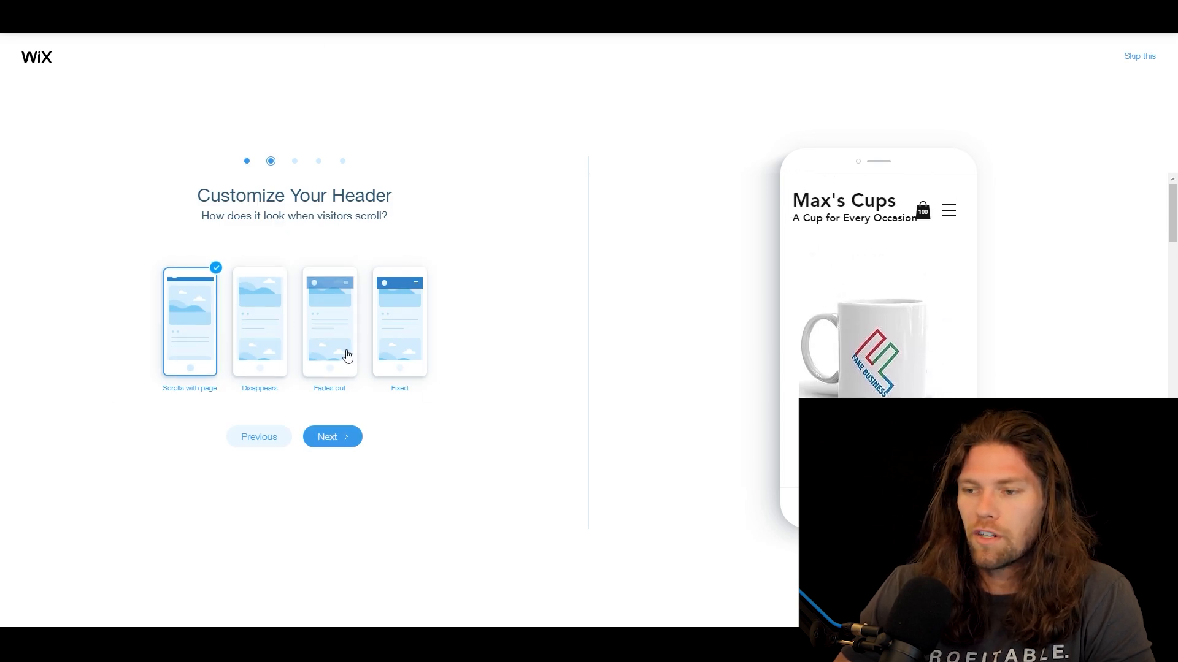
click(339, 446)
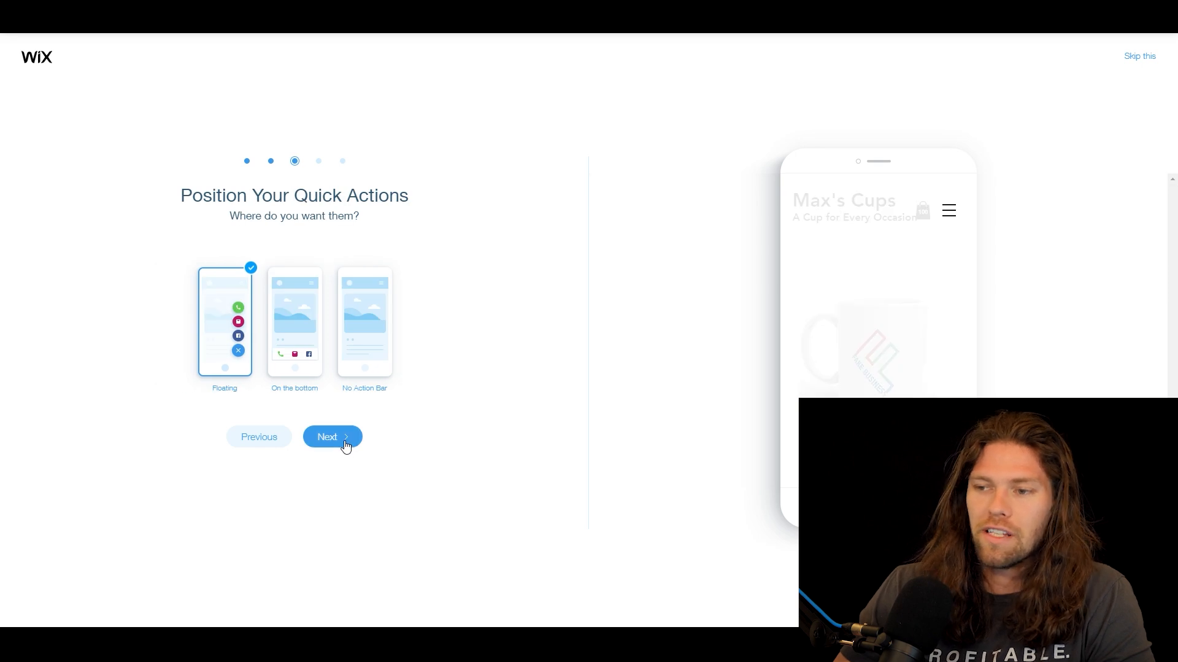
click(342, 442)
click(337, 437)
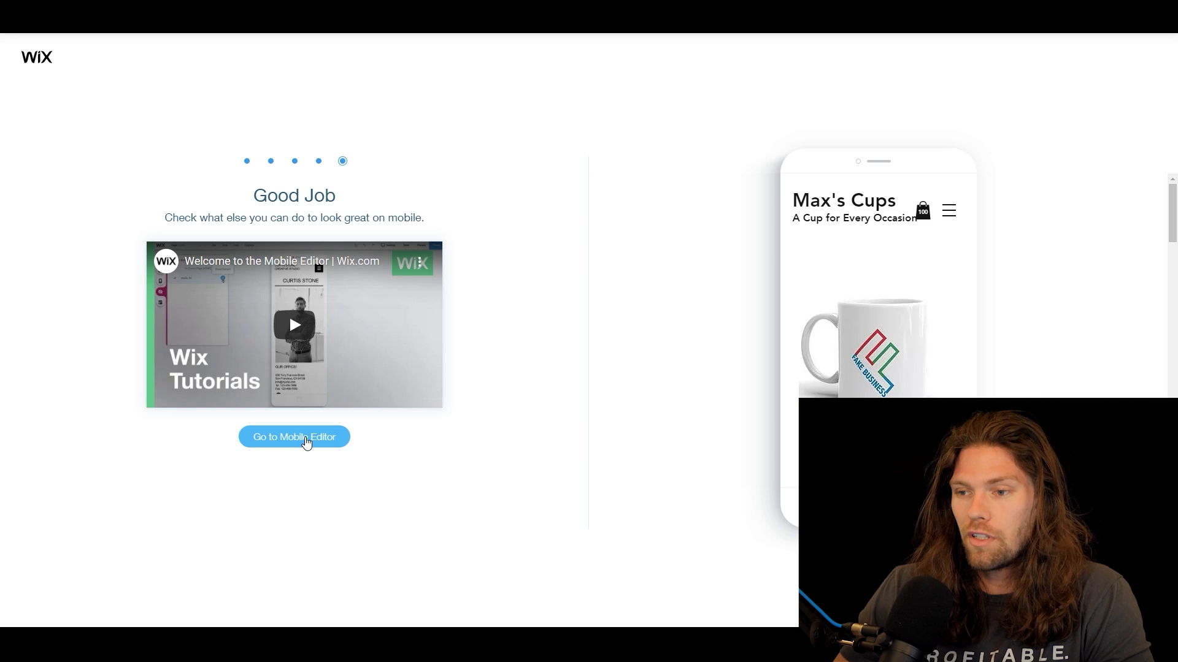
click(300, 439)
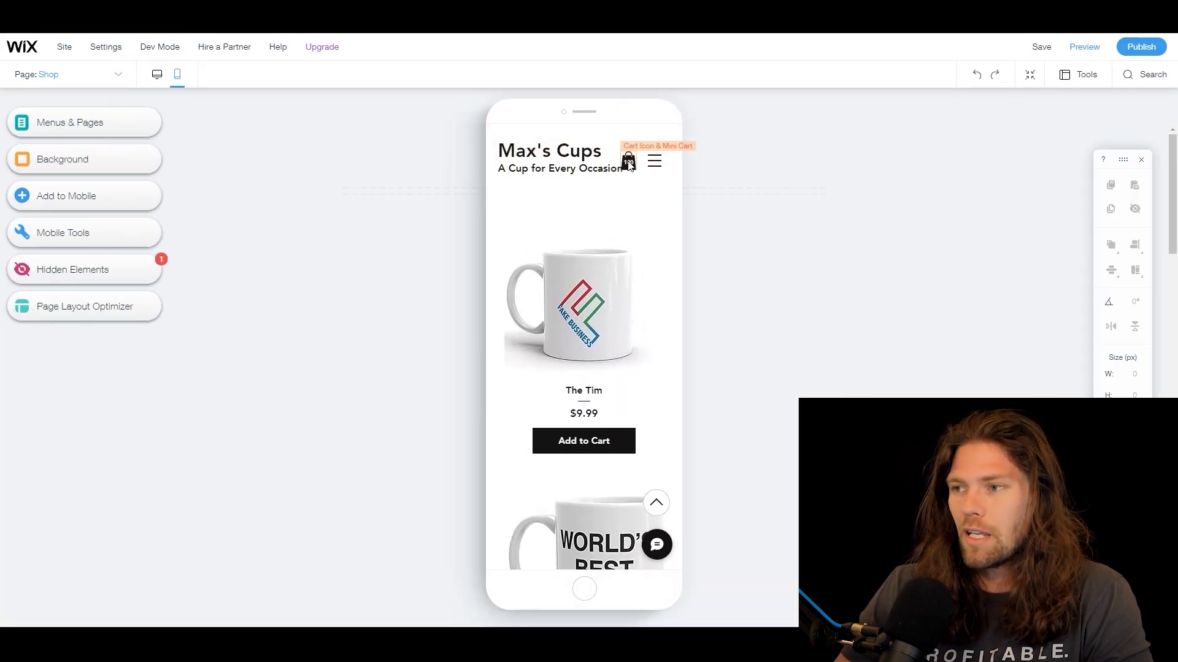
Step: Move the cart icon up in the mobile header, clear of the tagline, and review the rest of the mobile page
drag(630, 165, 636, 158)
click(697, 222)
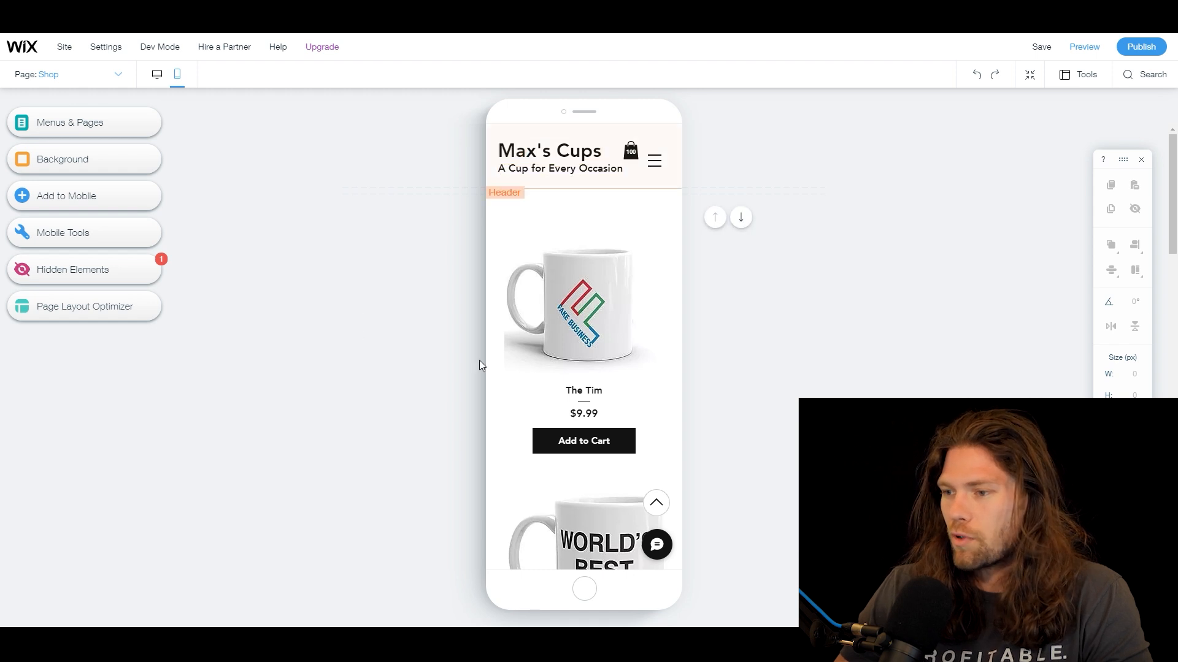
scroll(583, 350, down, 7)
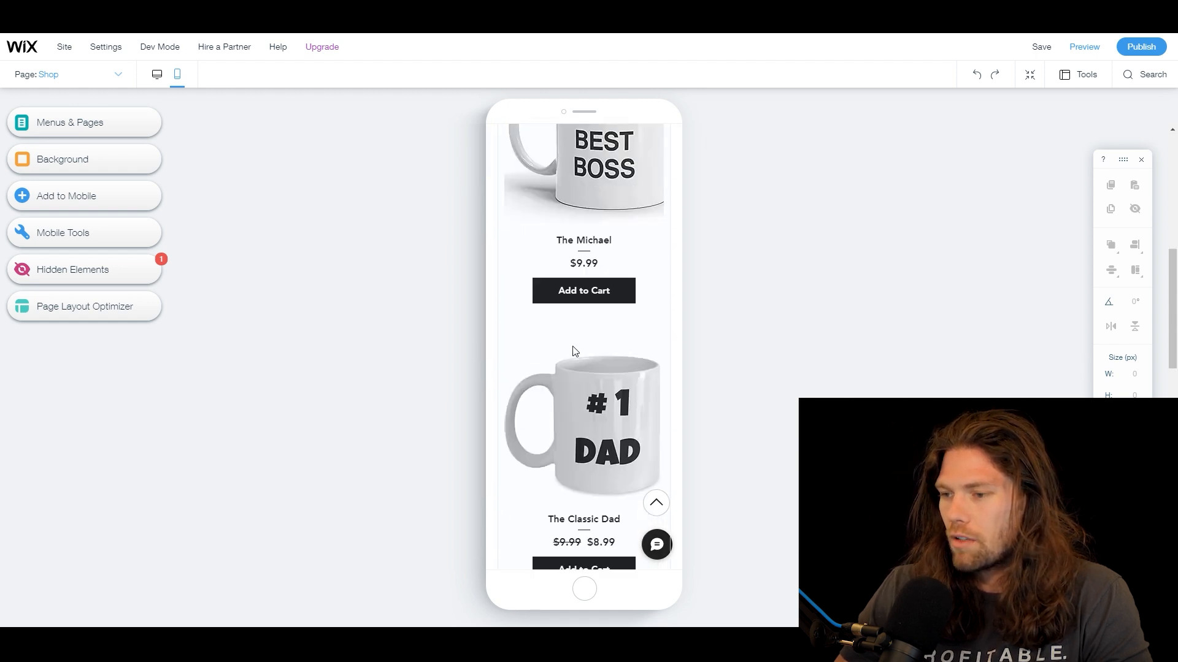
scroll(574, 351, down, 5)
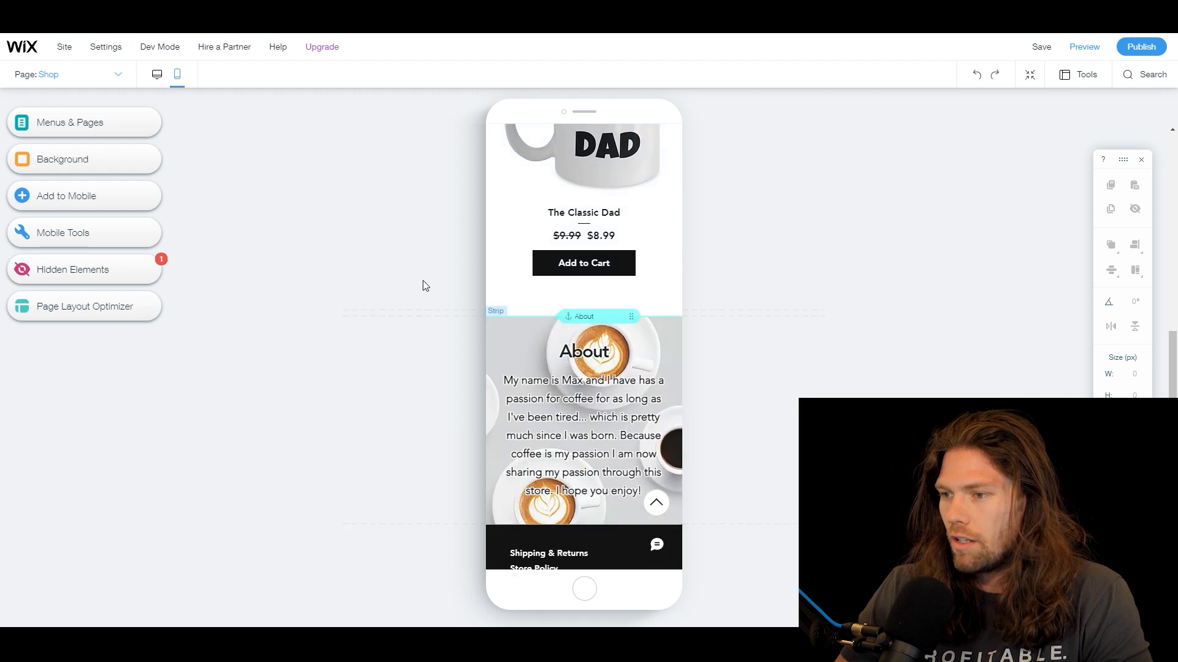
scroll(423, 286, down, 6)
scroll(429, 306, up, 2)
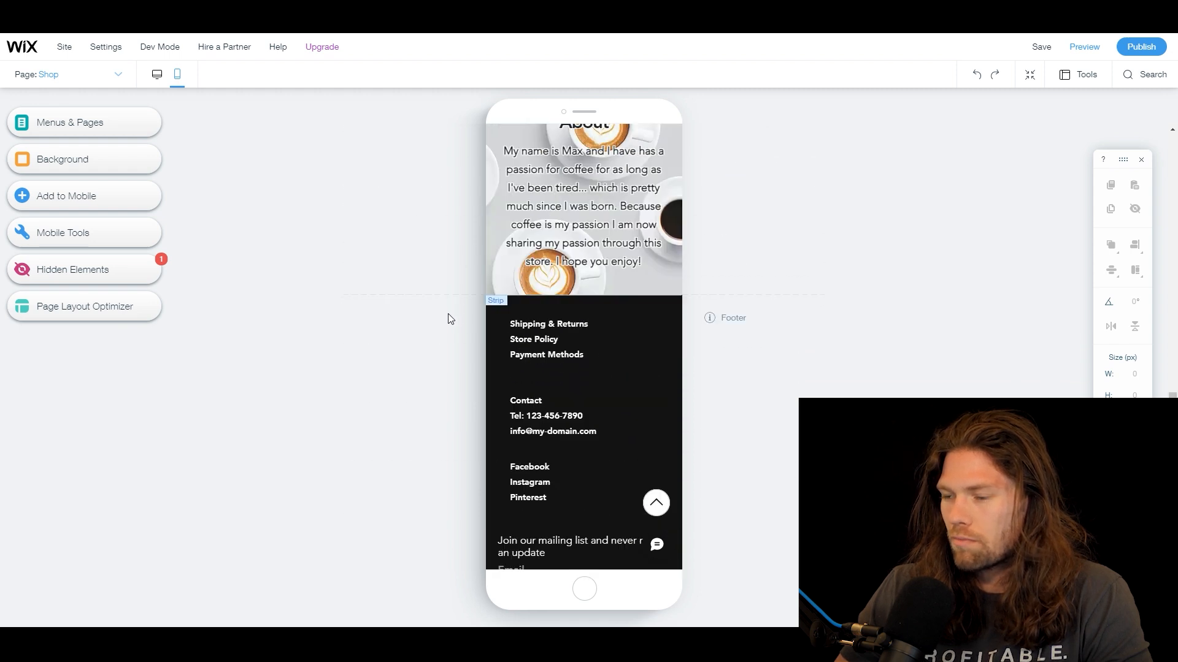
scroll(449, 316, up, 15)
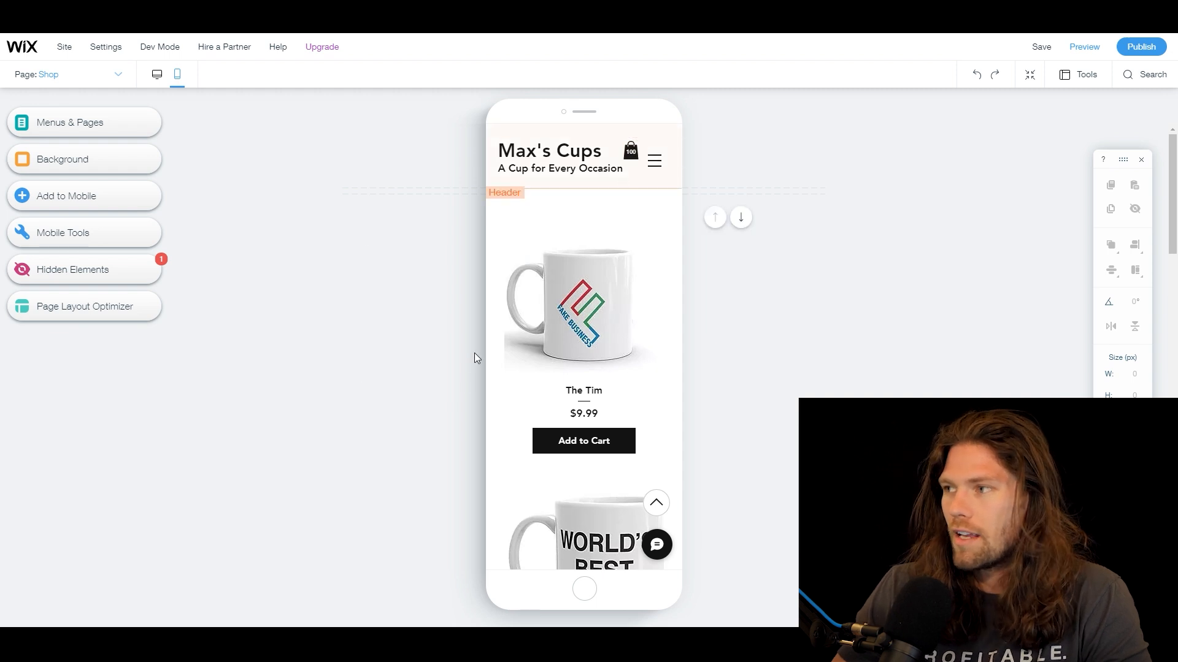
Step: Save the site changes without publishing and return to the desktop version of the Shop page
click(1041, 47)
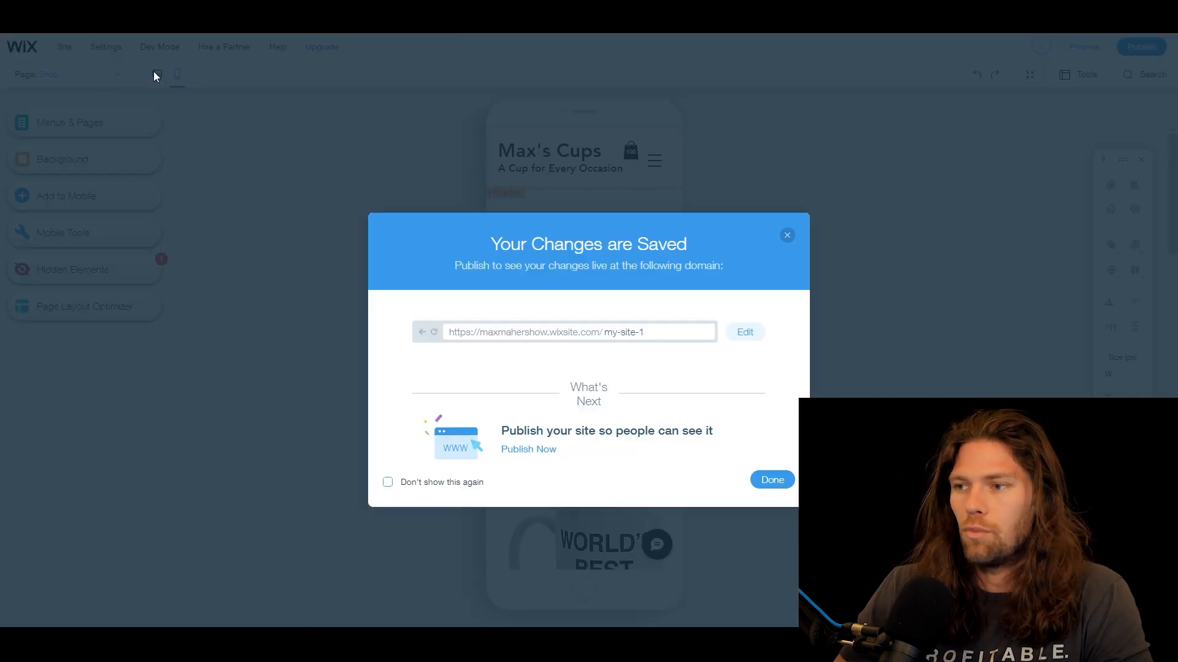
click(772, 481)
mouse_move(177, 46)
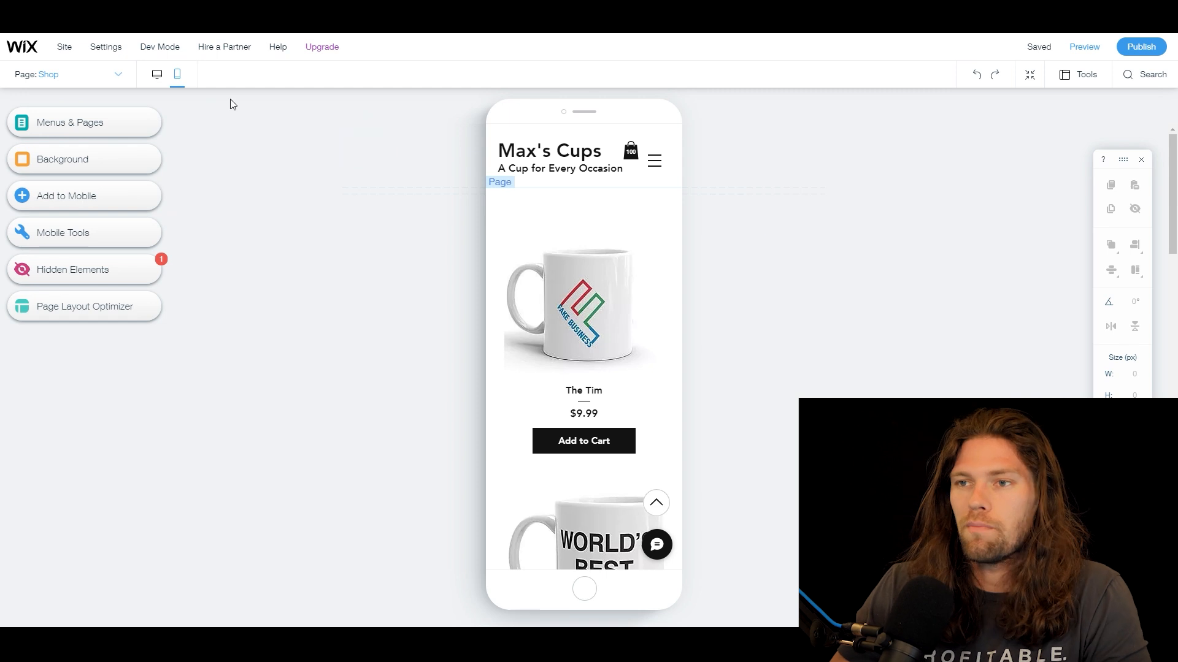
click(158, 75)
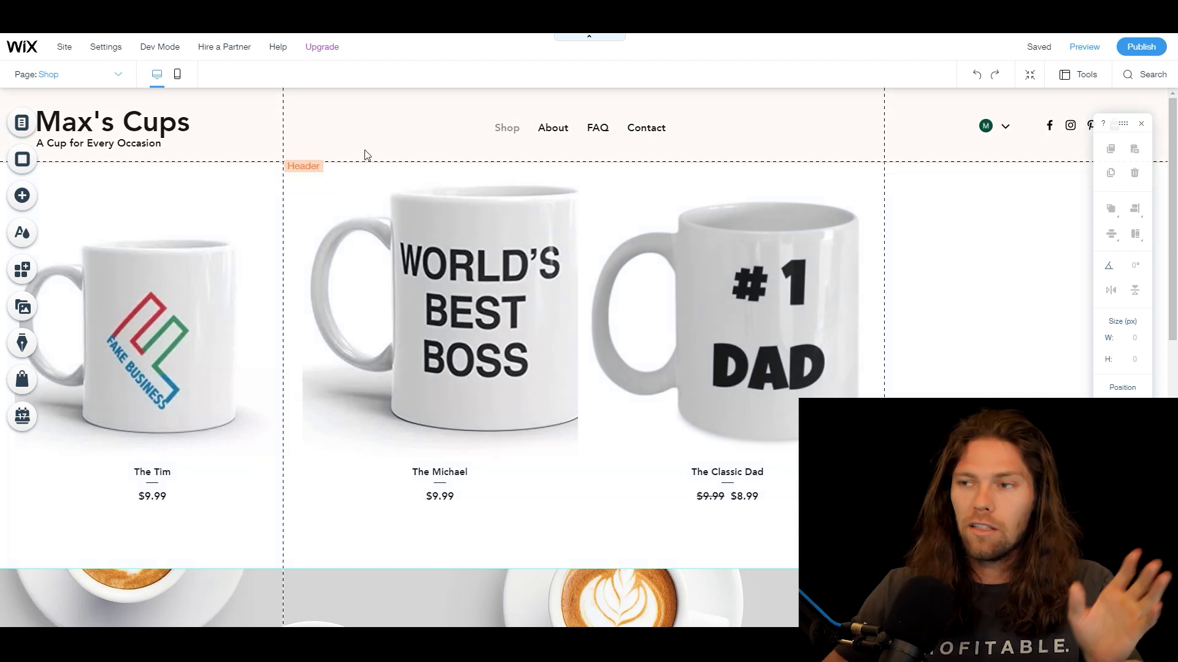
click(349, 132)
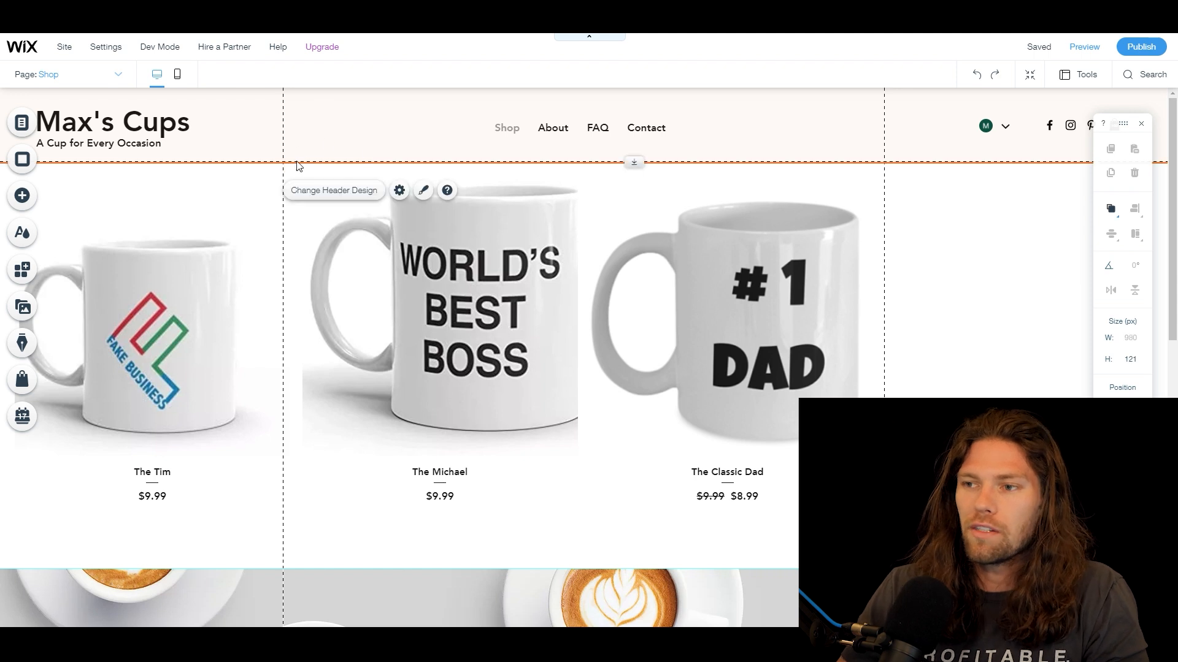
Step: Browse the available header designs for the site header without applying one
click(325, 194)
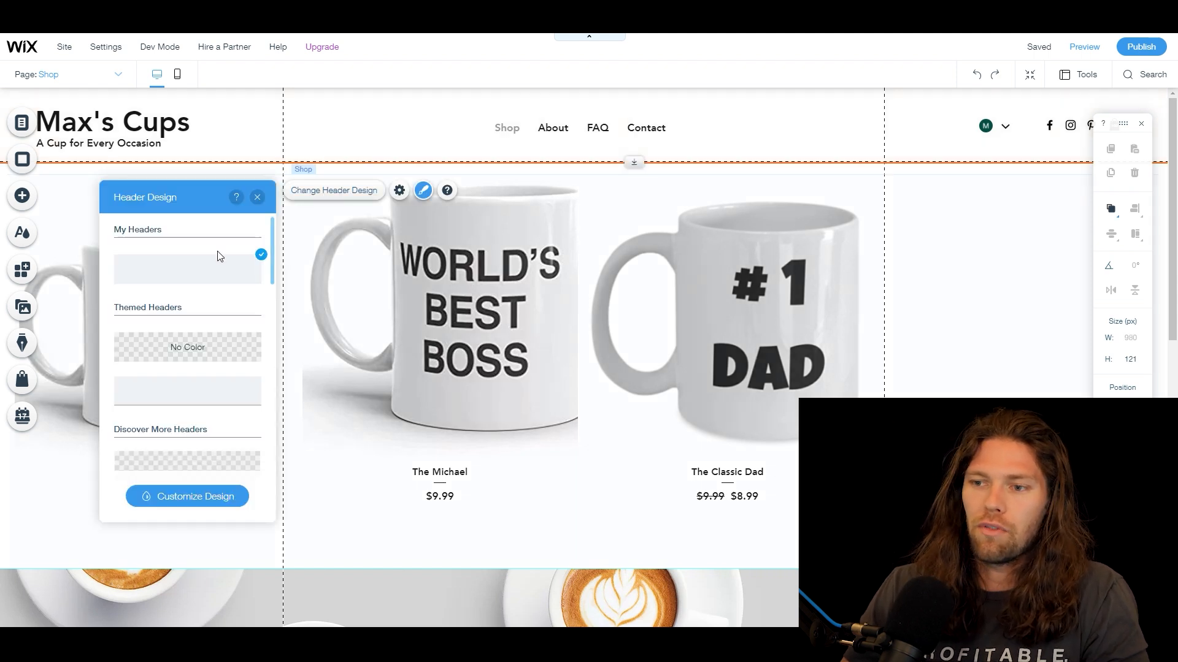
scroll(176, 276, down, 10)
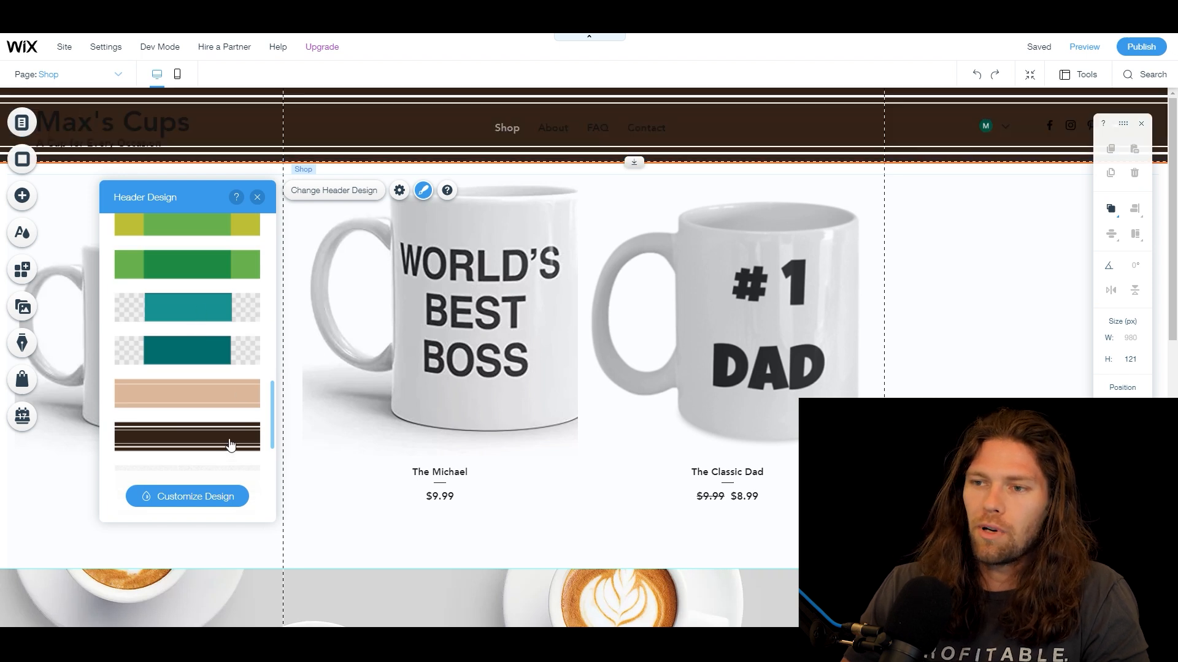
scroll(202, 264, down, 10)
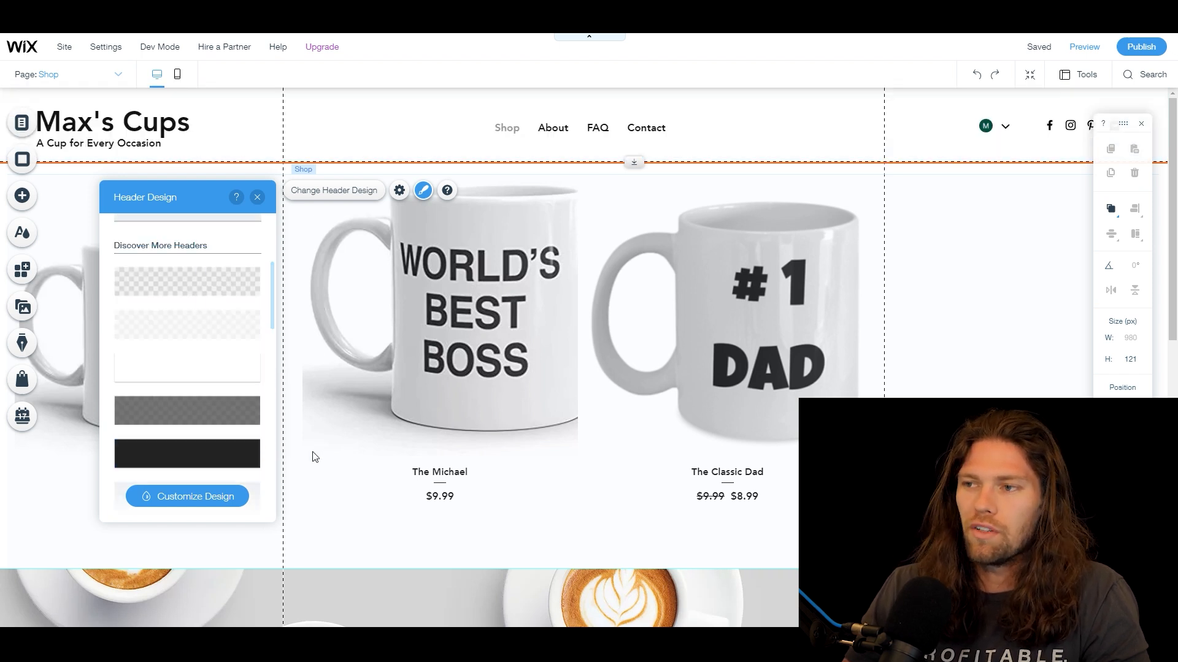
click(341, 447)
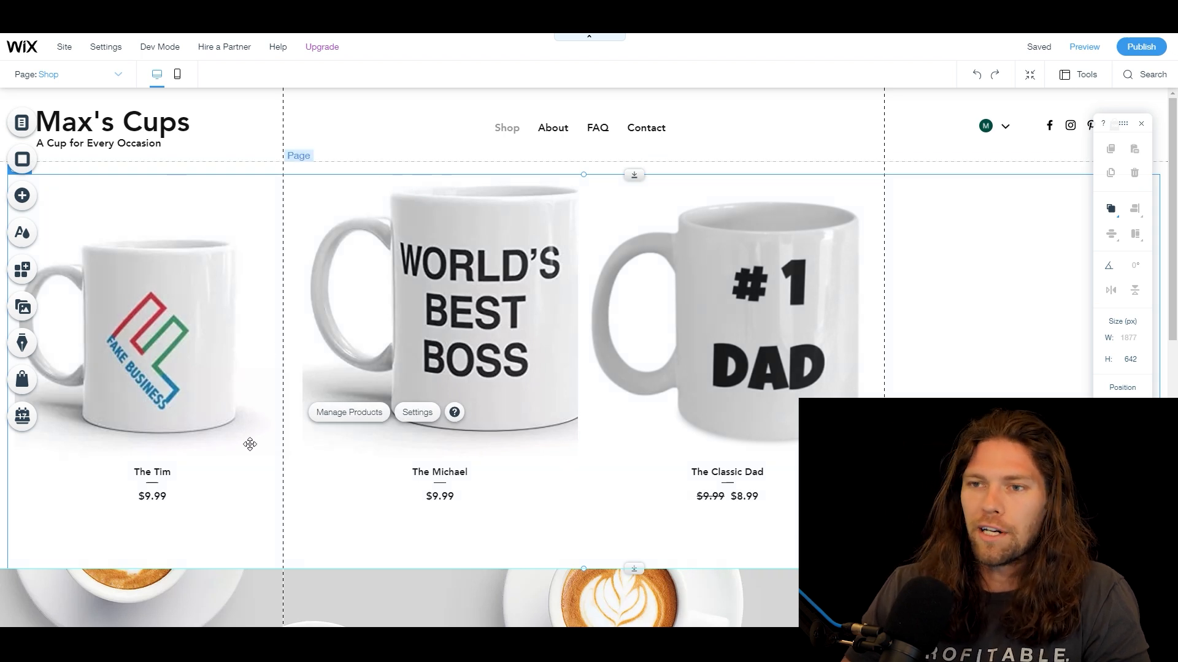
Step: Open the Cart Page from the store pages and review its cart and order summary layout
click(21, 123)
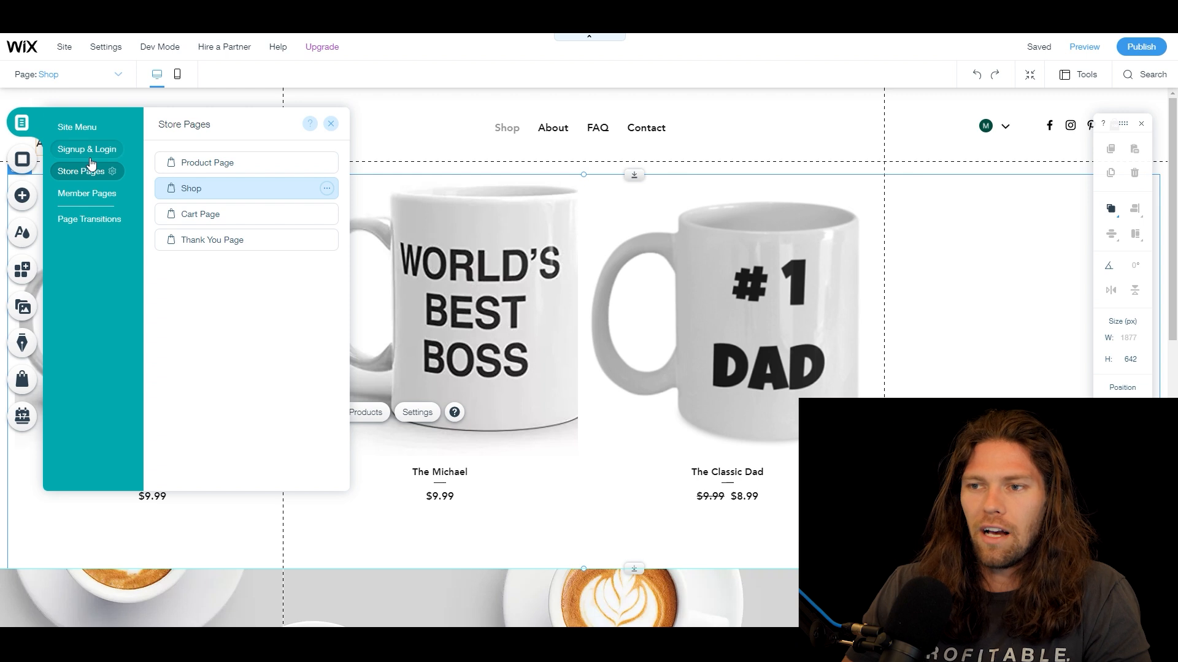
click(200, 222)
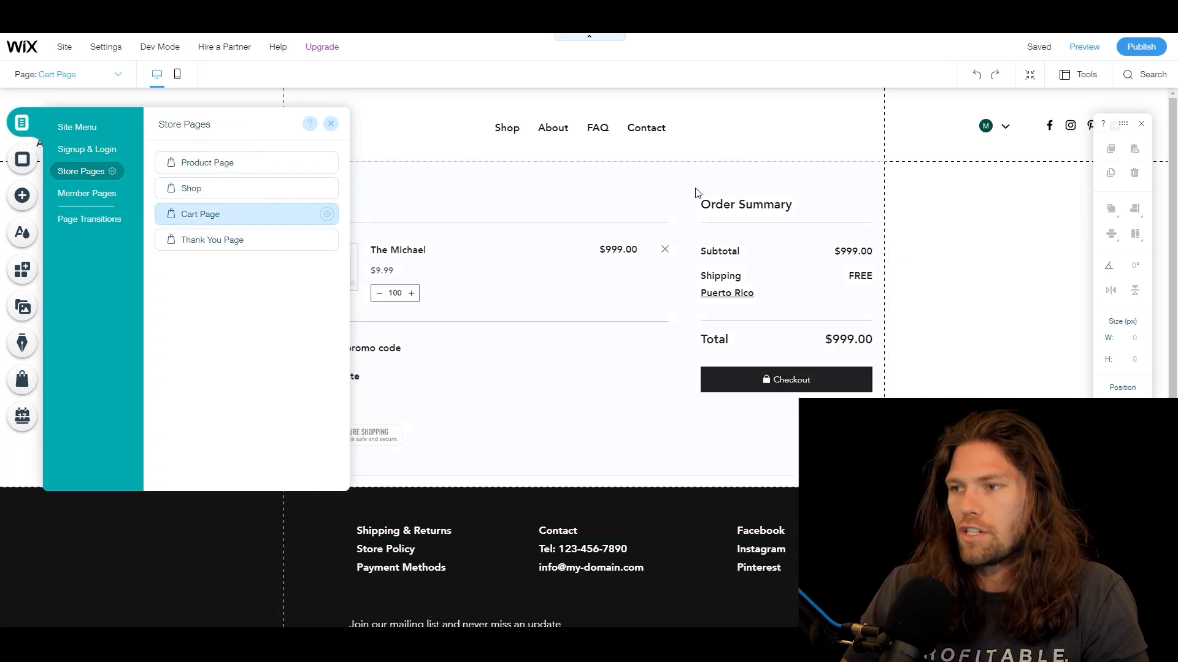
click(476, 195)
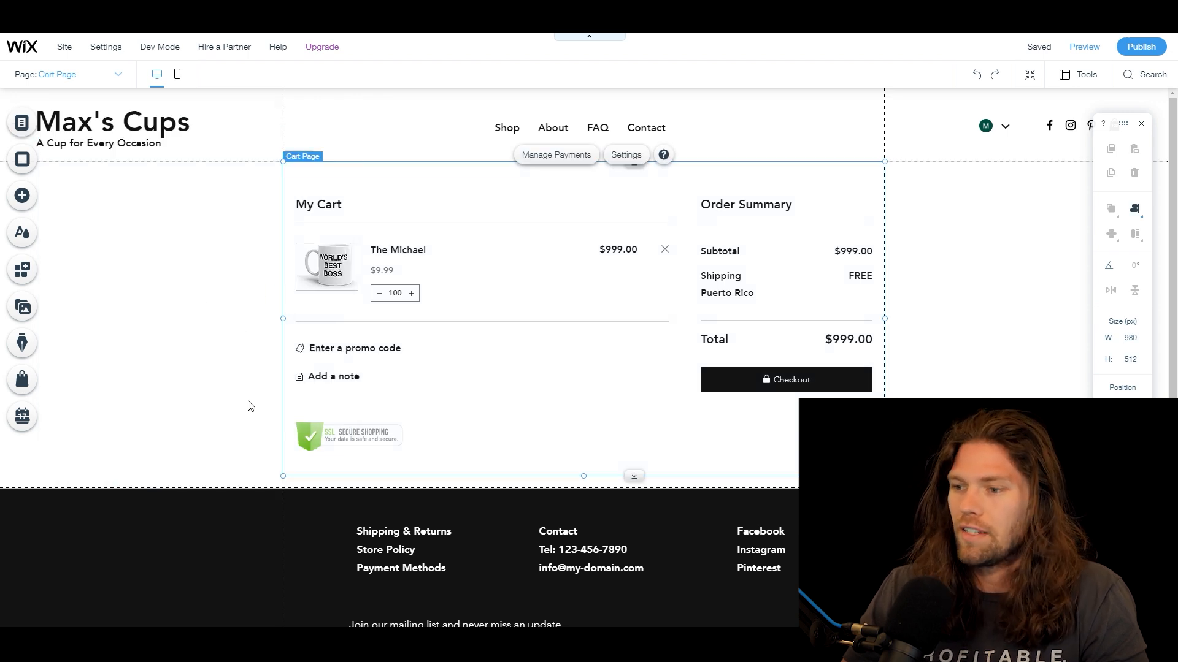
scroll(331, 326, down, 3)
scroll(331, 325, up, 3)
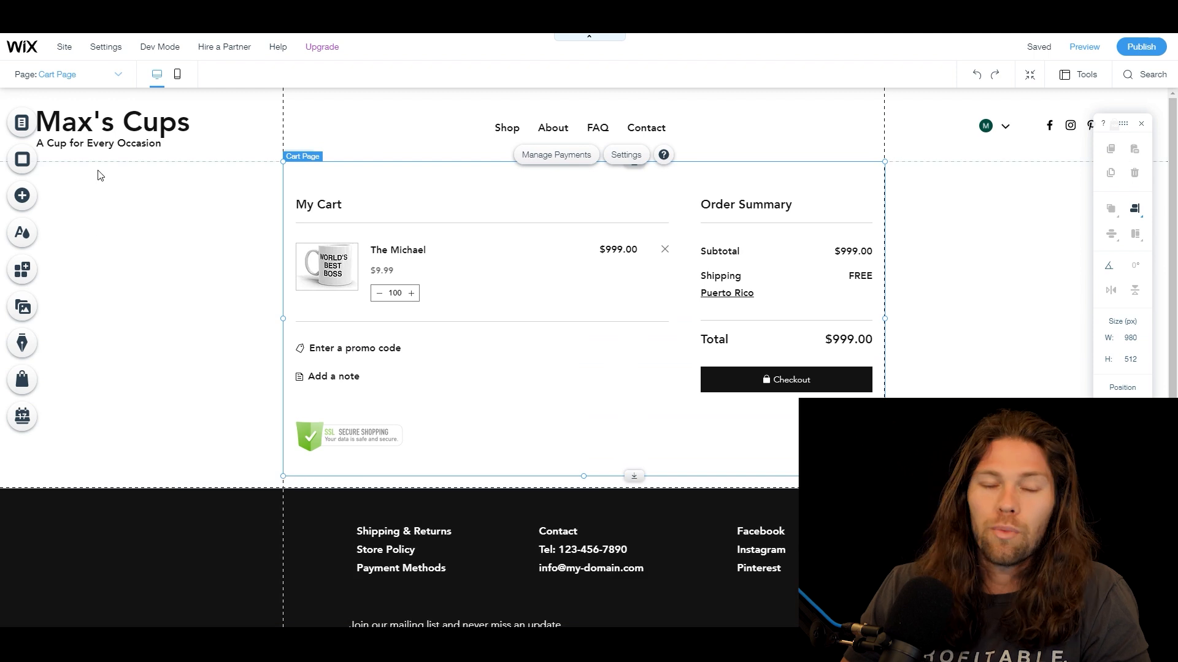
Step: Switch to the Thank You Page and review the order confirmation layout
click(104, 75)
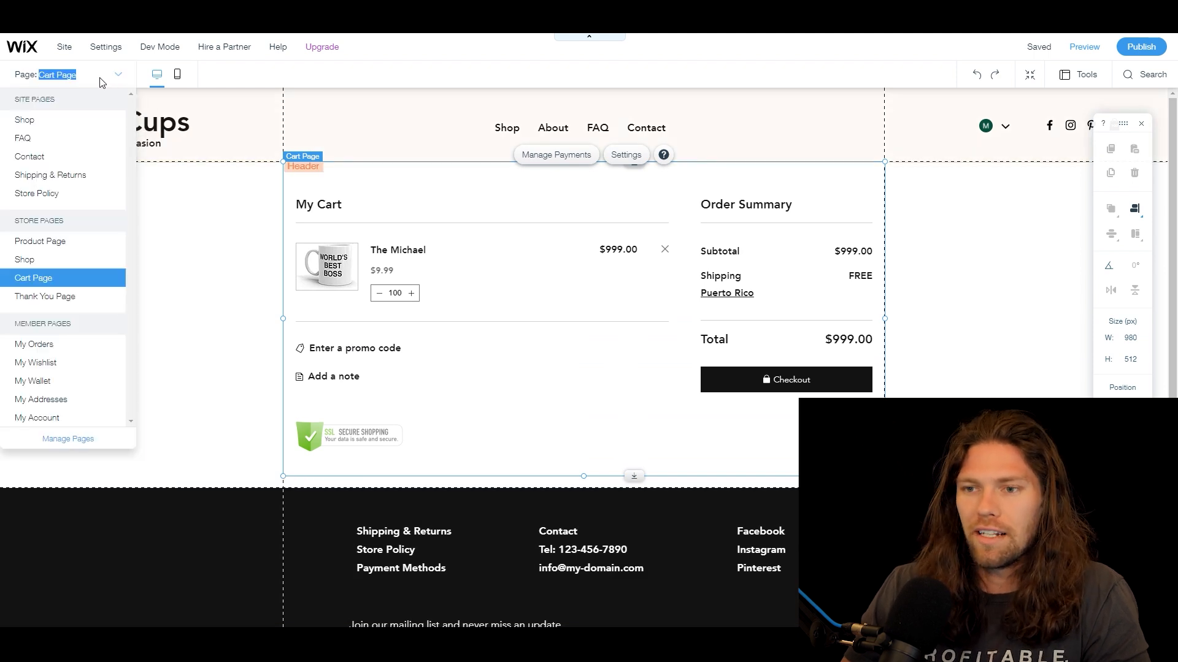
click(58, 299)
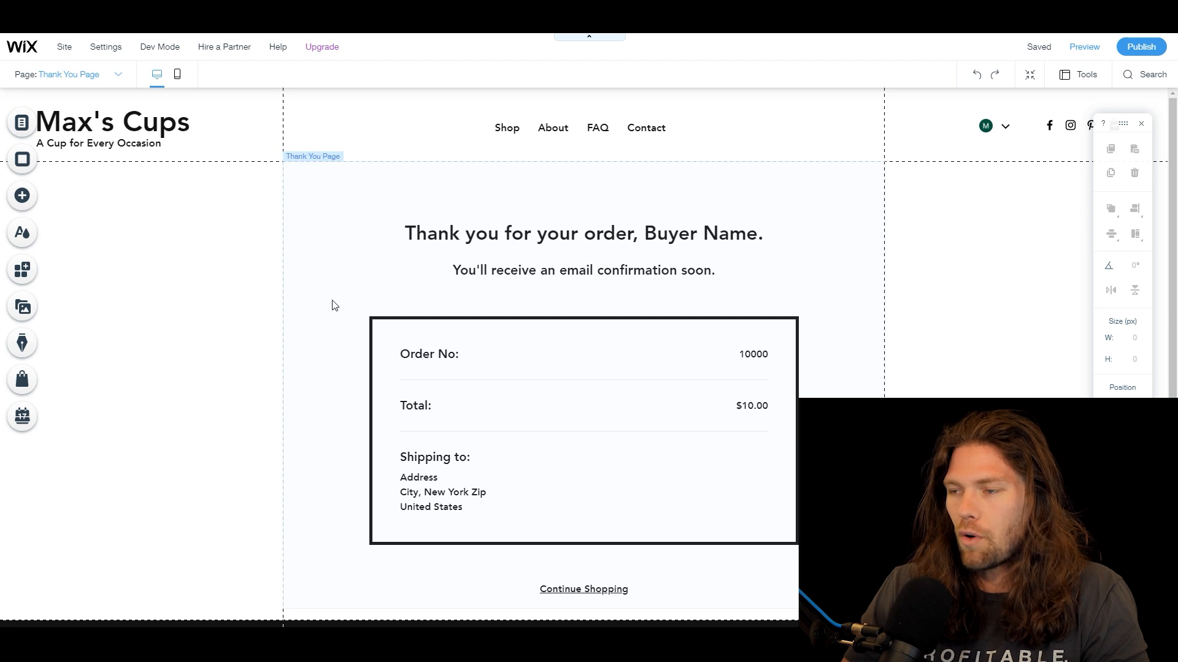
scroll(632, 257, down, 3)
scroll(415, 297, up, 3)
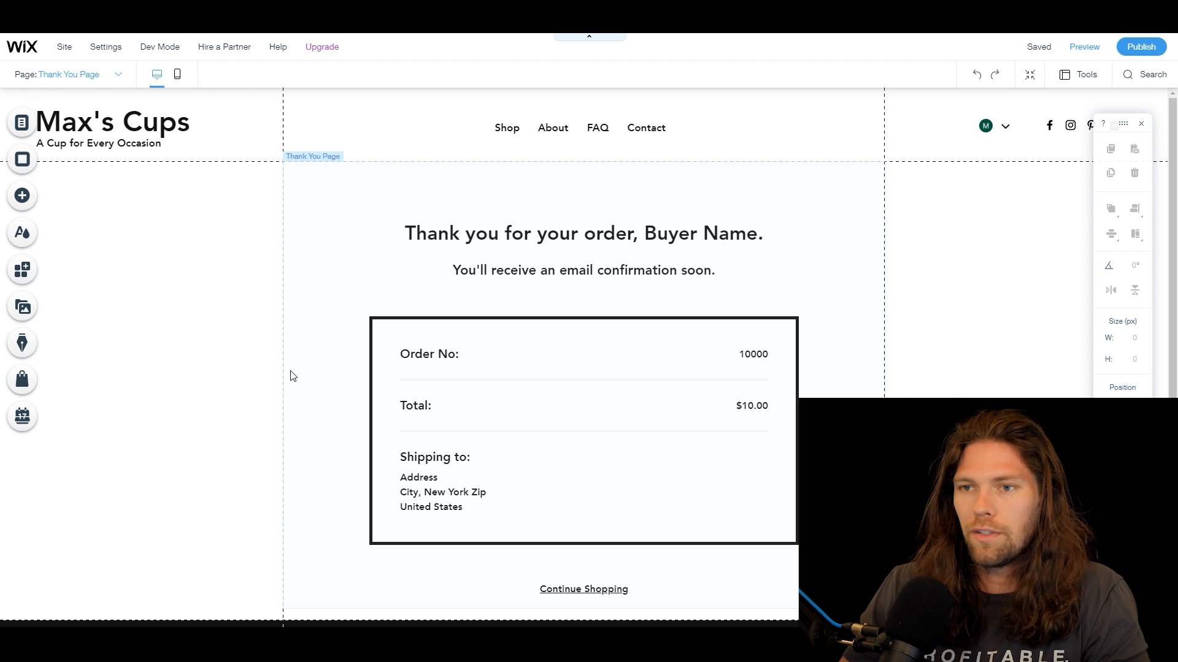
Step: Go to the FAQ page and open the question manager for its frequently asked questions section
click(95, 77)
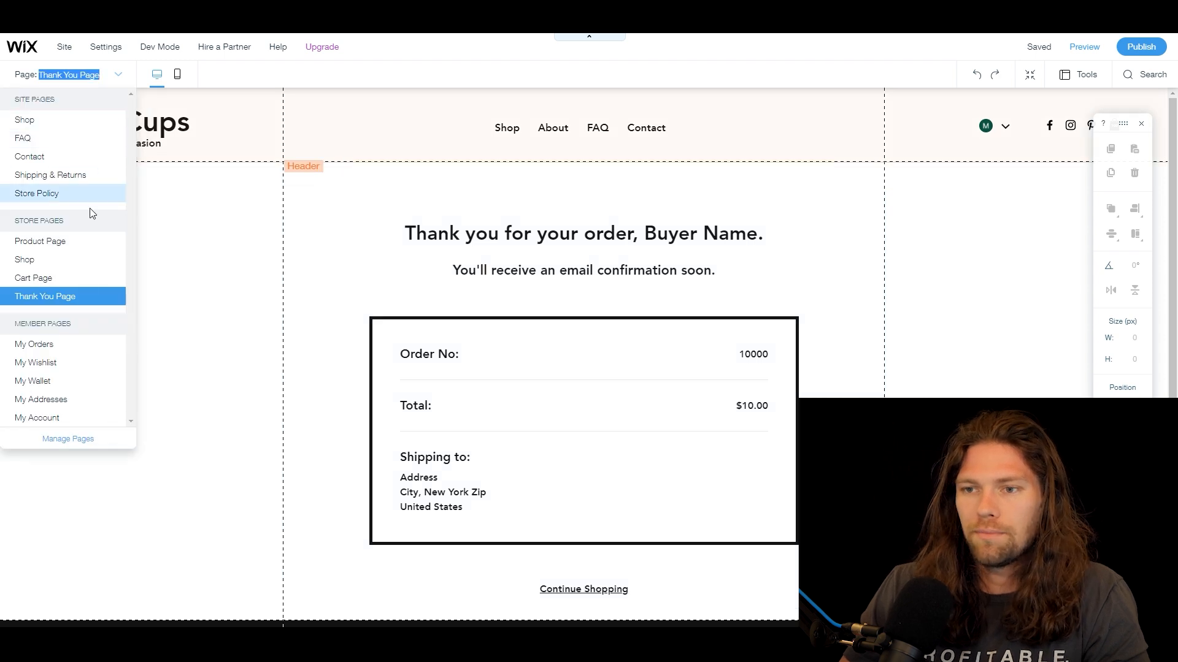
click(79, 140)
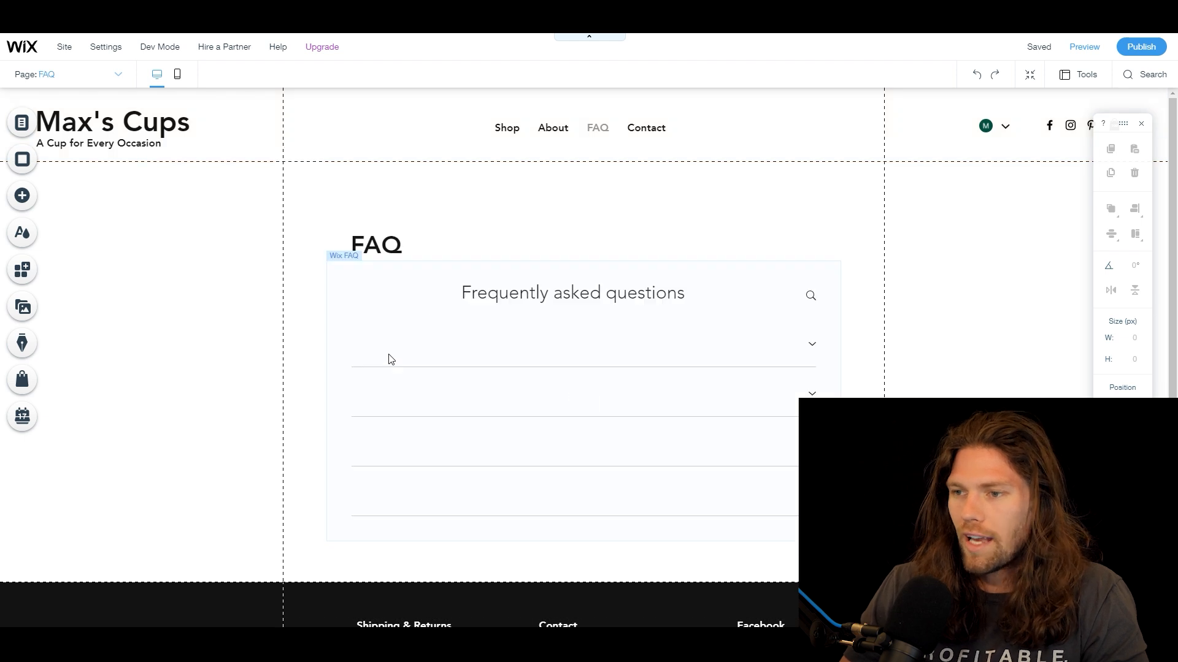
click(817, 350)
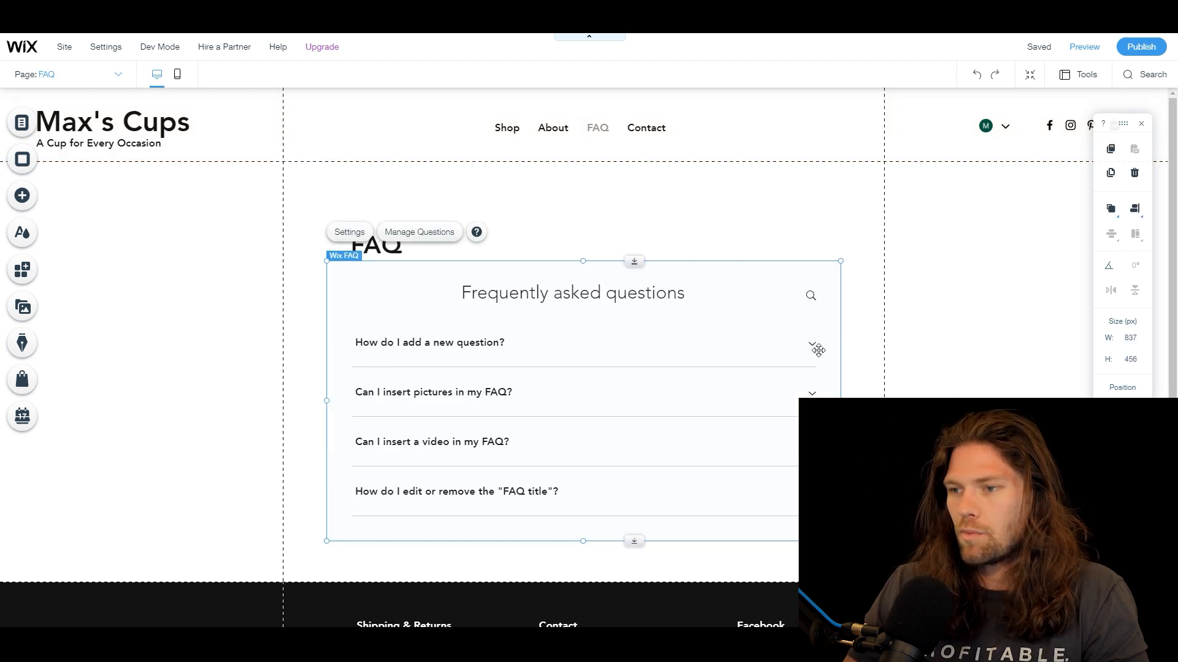
click(402, 233)
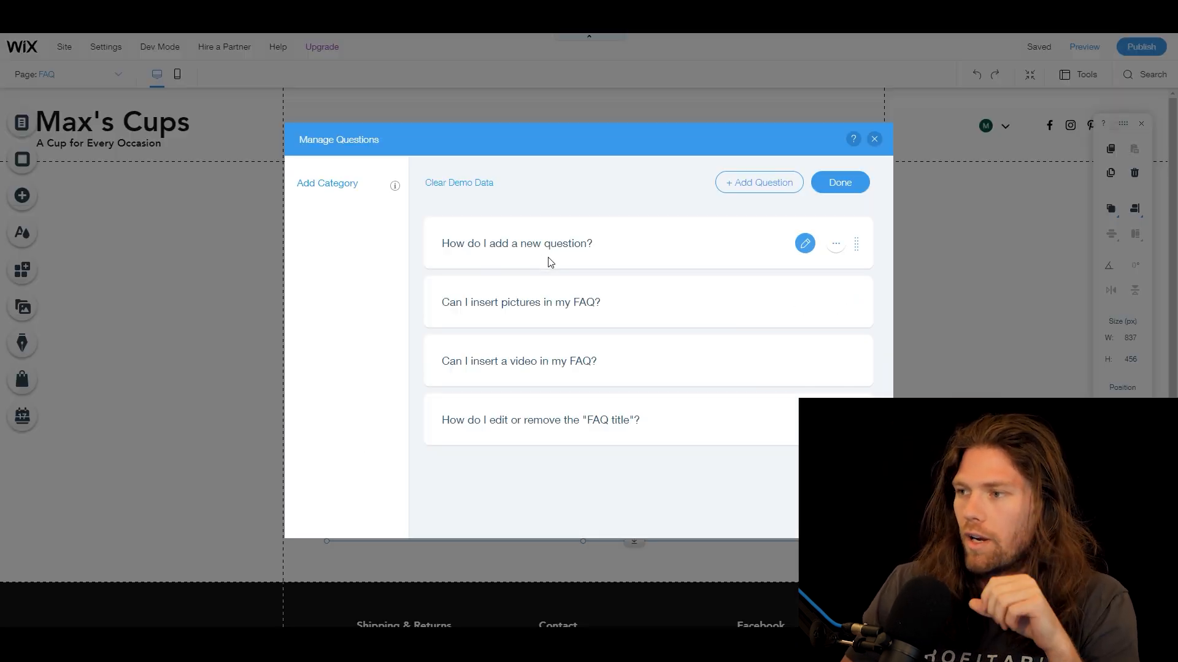
Step: Replace the first demo question with "How much is shipping", answer it with "Free!", and save it
click(804, 243)
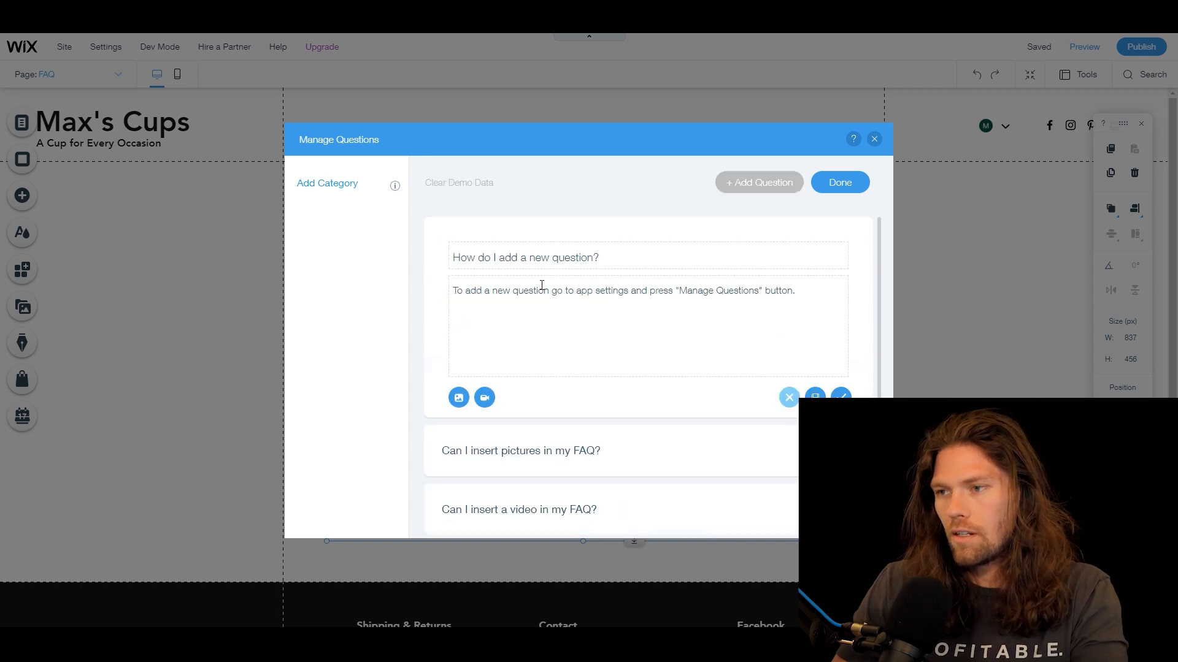
drag(654, 260, 402, 260)
text(Ho)
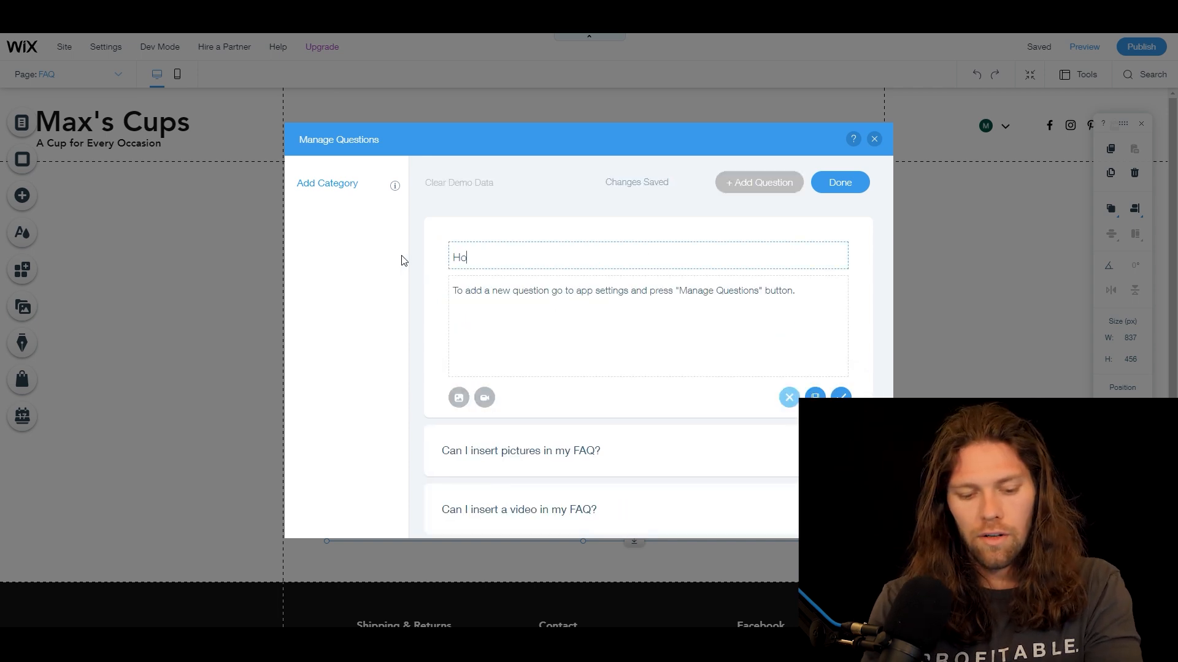
text(w M)
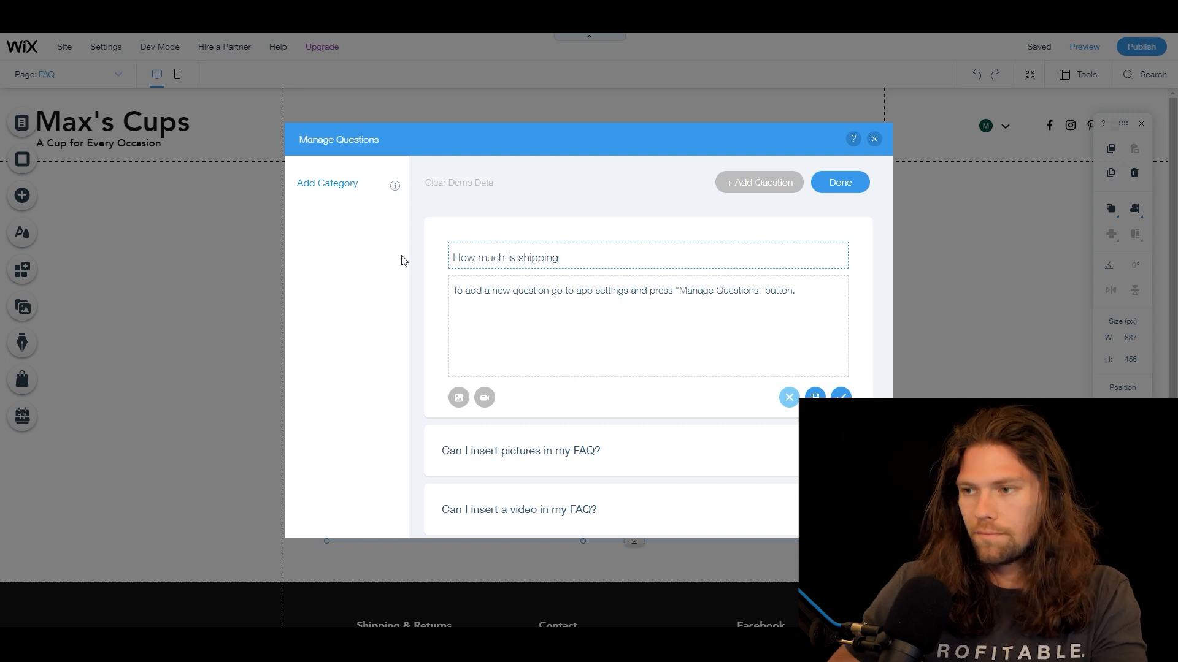
drag(797, 292, 437, 296)
text(Free!)
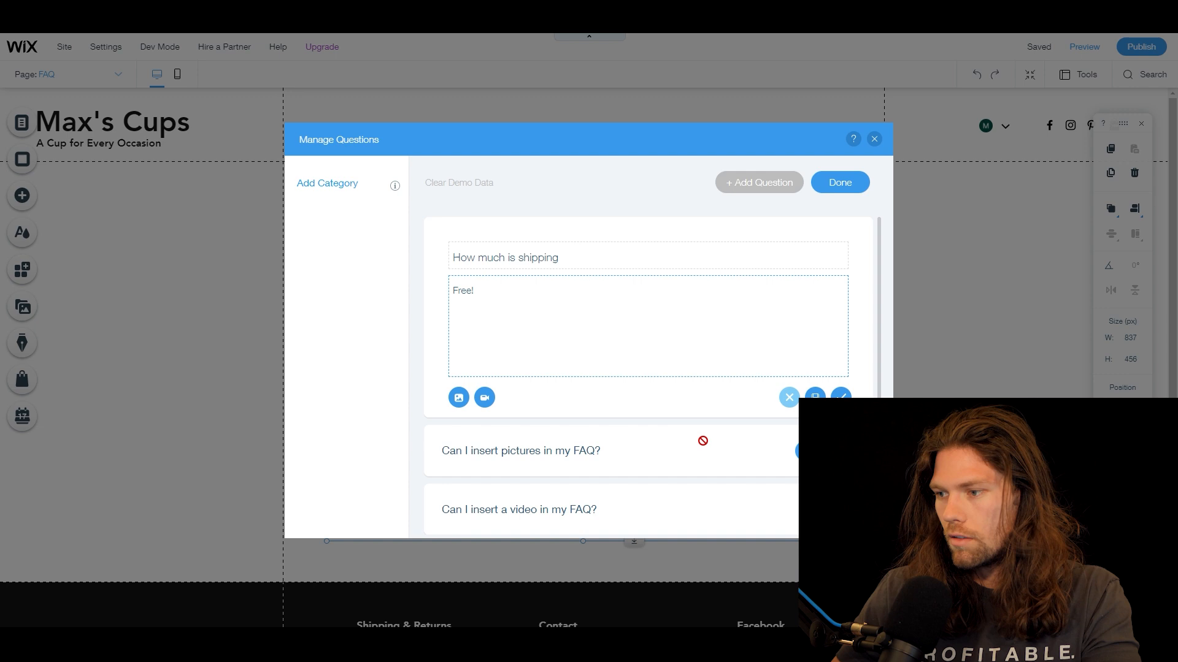
scroll(703, 441, down, 2)
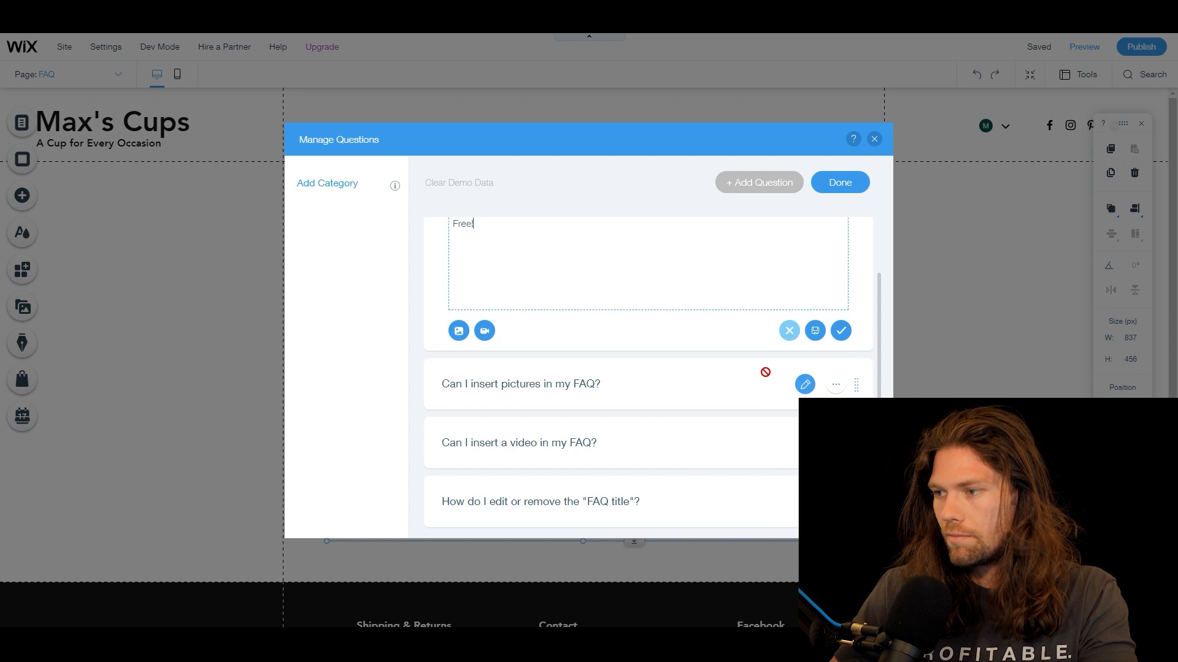
click(840, 331)
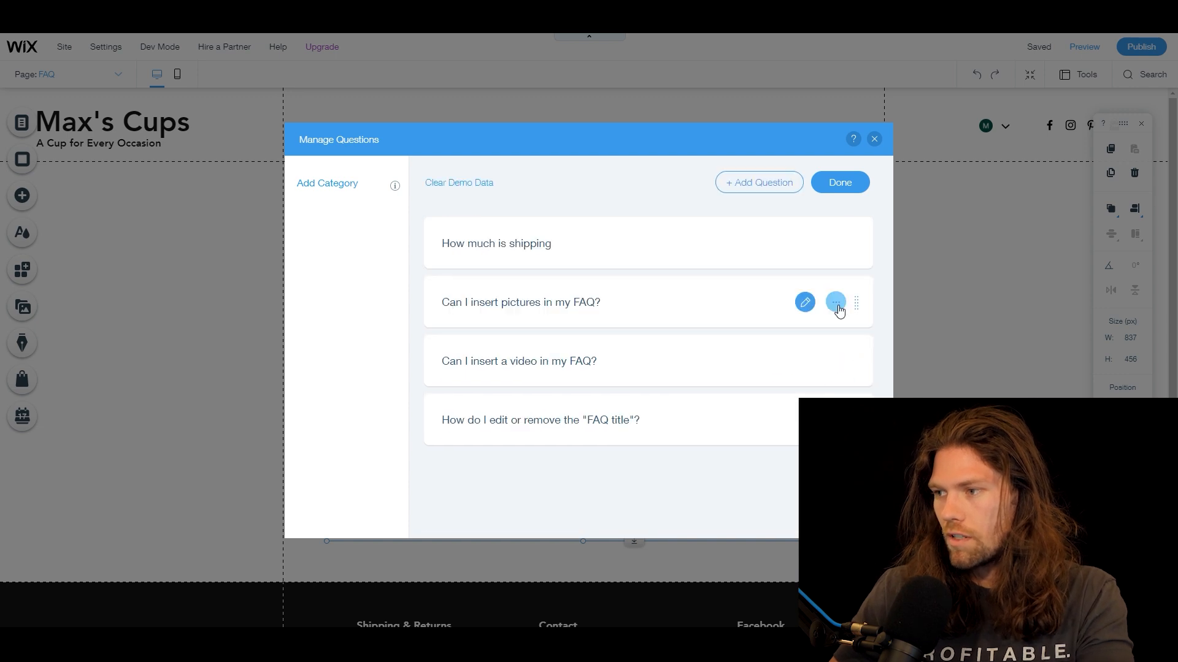
Step: Delete the three remaining demo questions about inserting pictures, inserting a video and editing the FAQ title
click(836, 301)
click(832, 350)
click(727, 395)
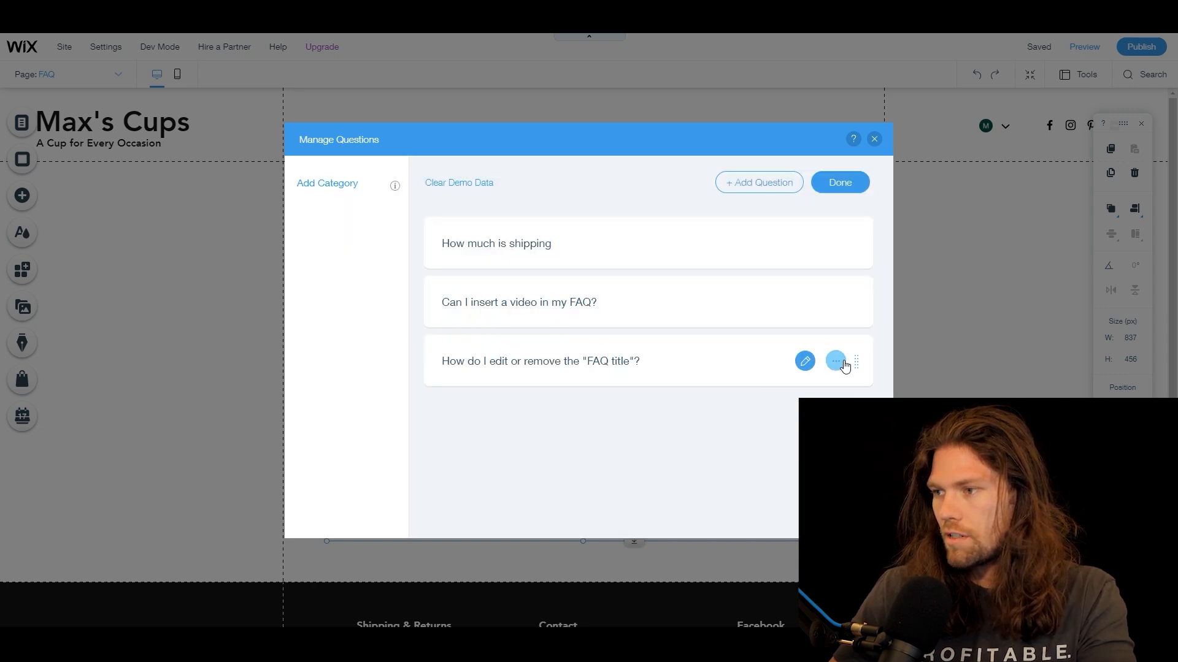
click(836, 302)
click(833, 350)
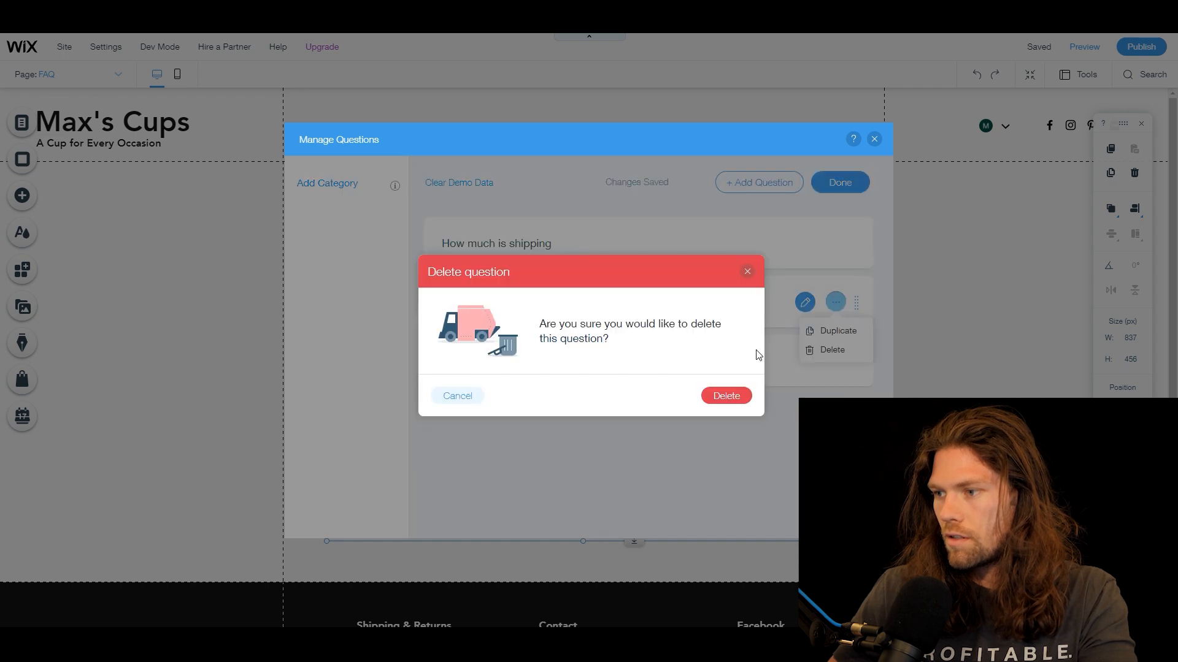
click(727, 395)
click(835, 301)
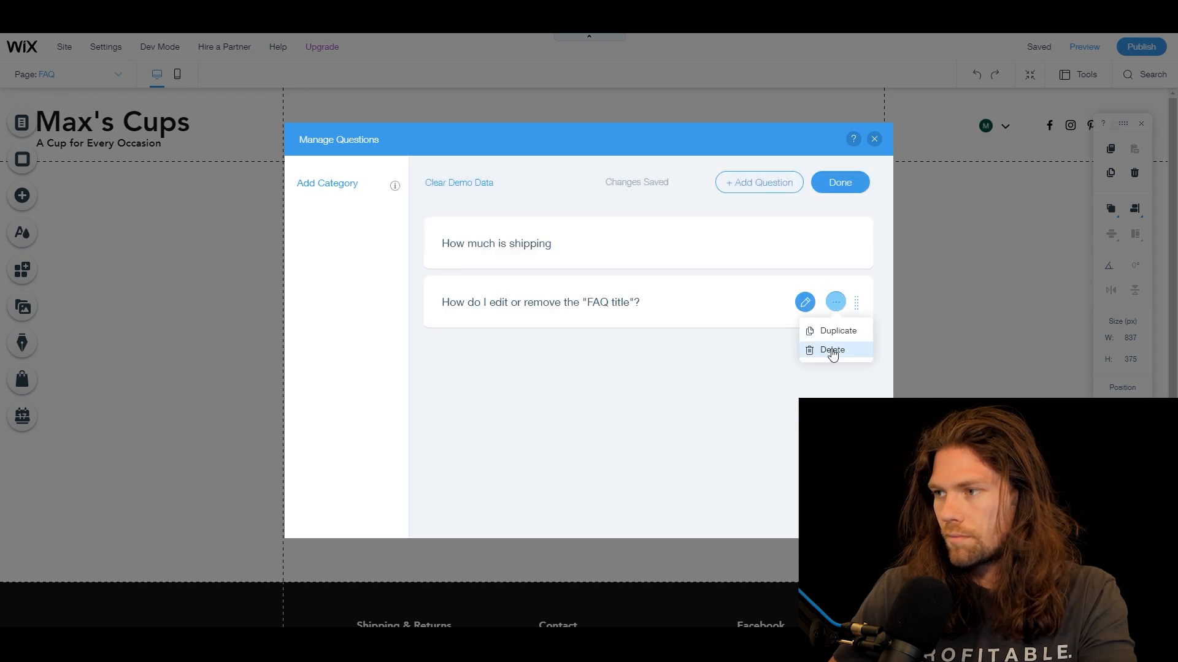
click(833, 350)
click(729, 396)
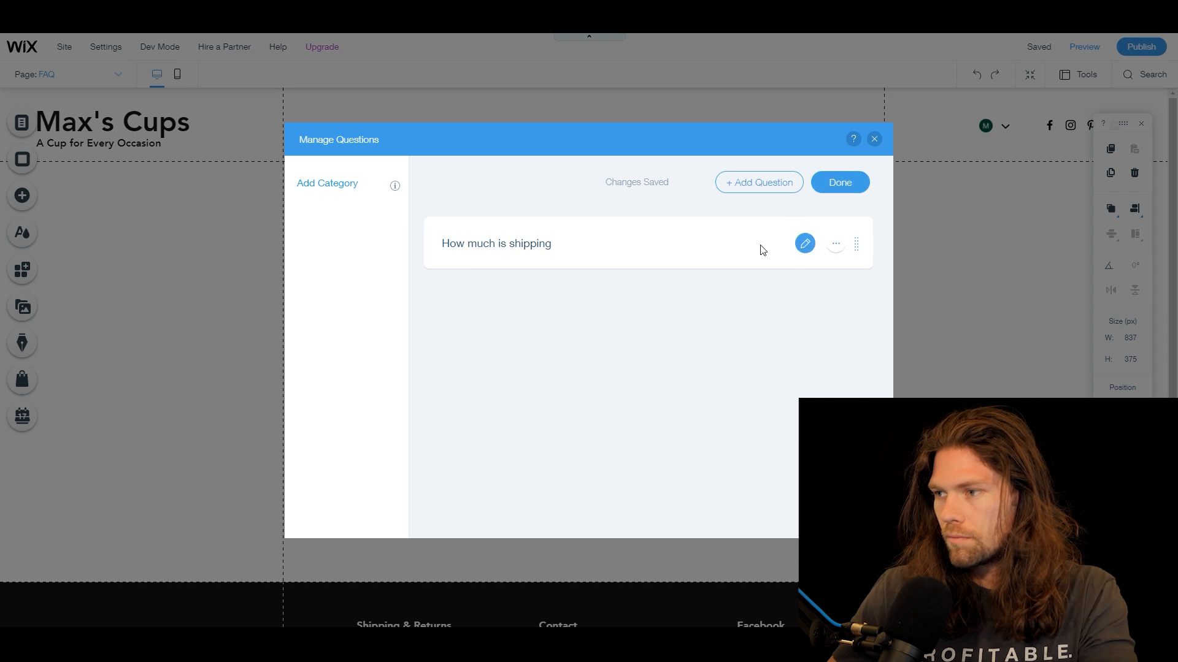
Step: Add the missing question mark so the question reads "How much is shipping?", and finish managing the questions
click(805, 244)
text(?)
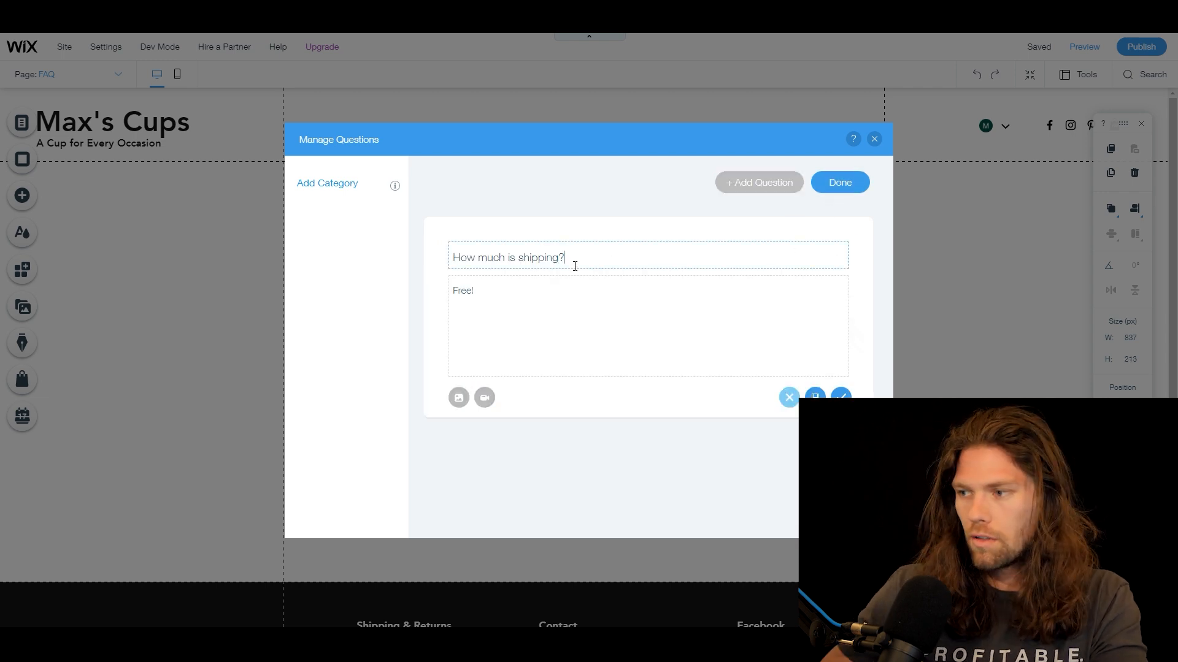
click(836, 396)
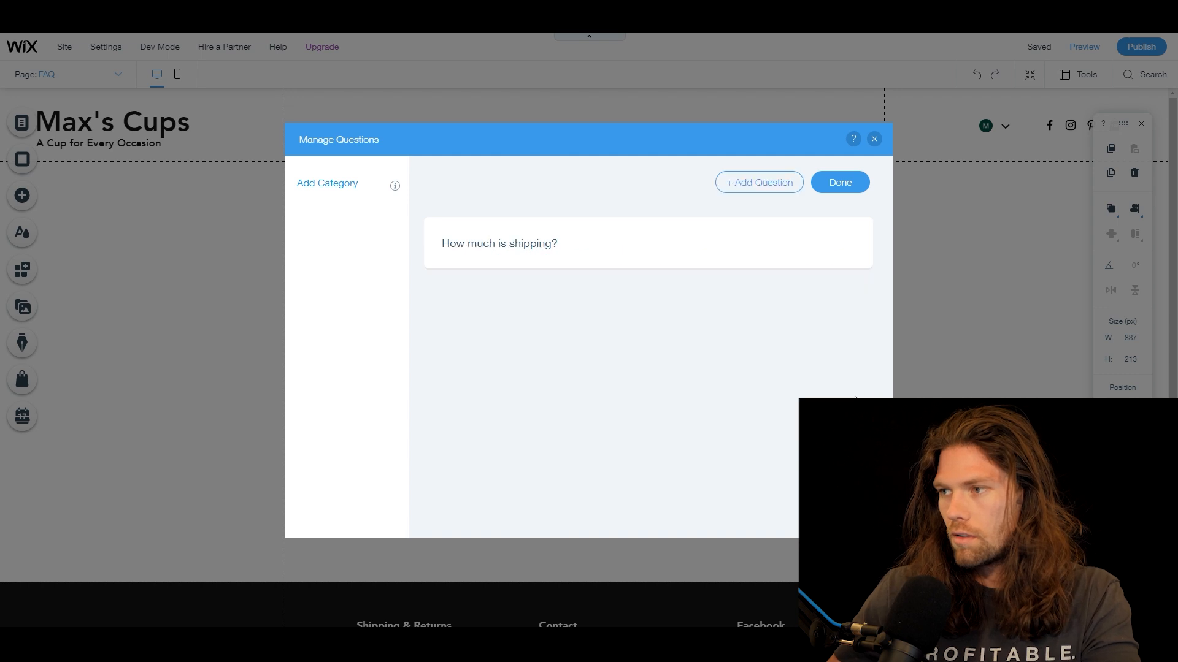
click(833, 191)
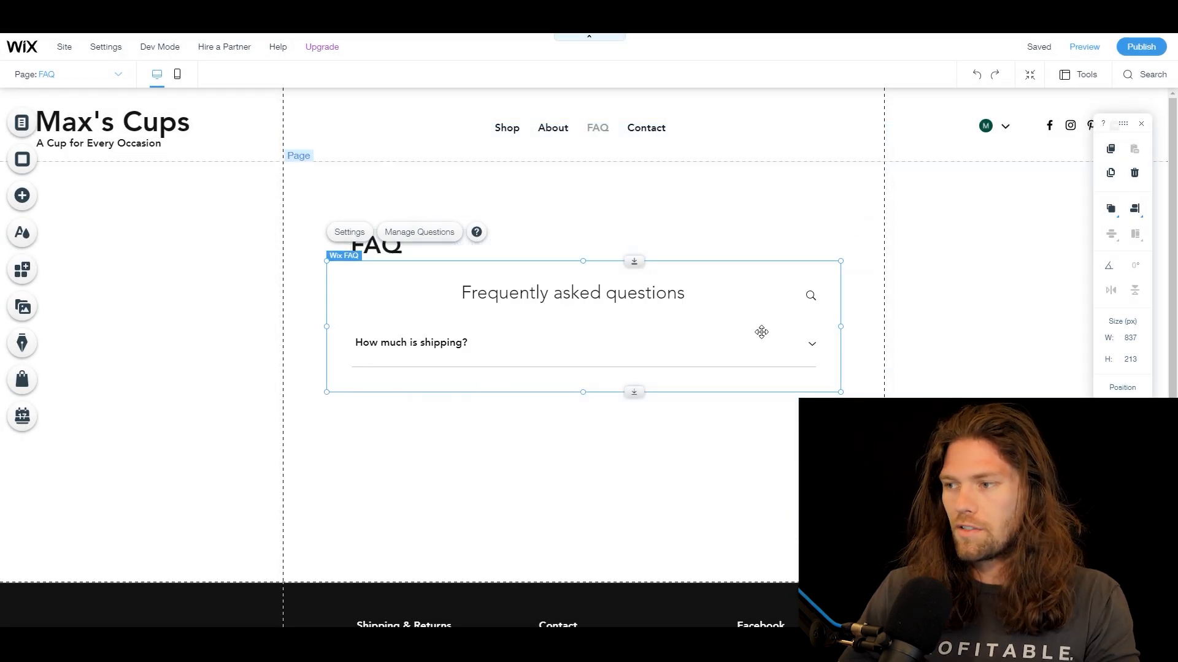
Step: Preview the FAQ page, expand the shipping question to check its answer, and return to the editor
click(1084, 46)
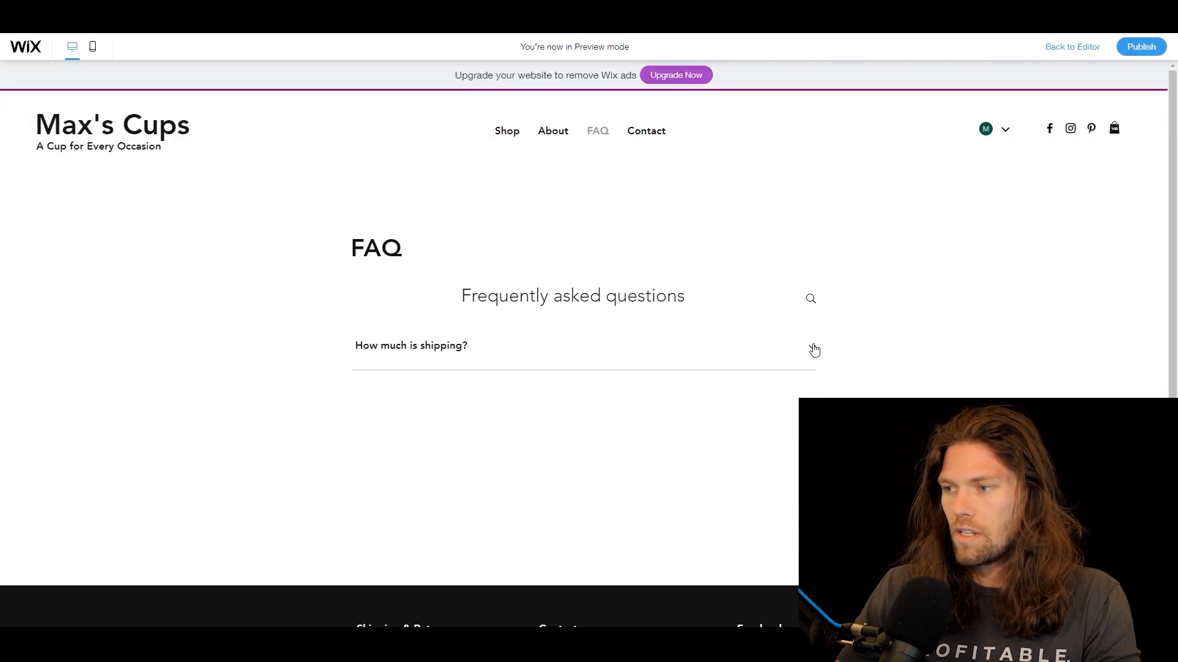
click(814, 349)
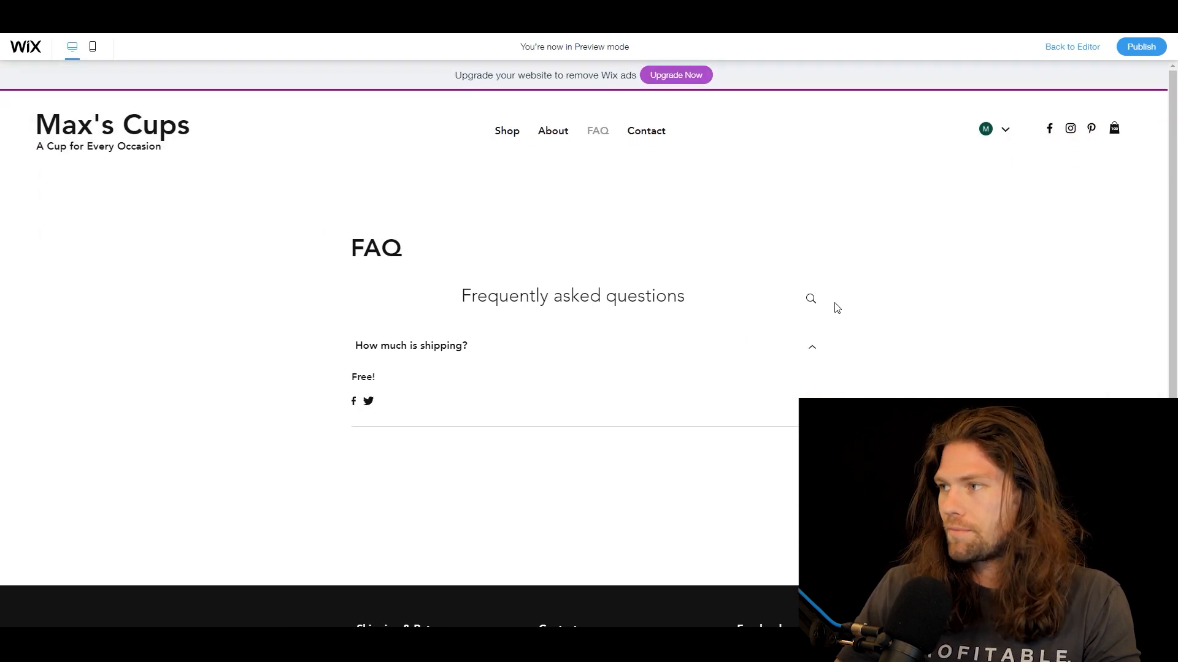
click(1084, 49)
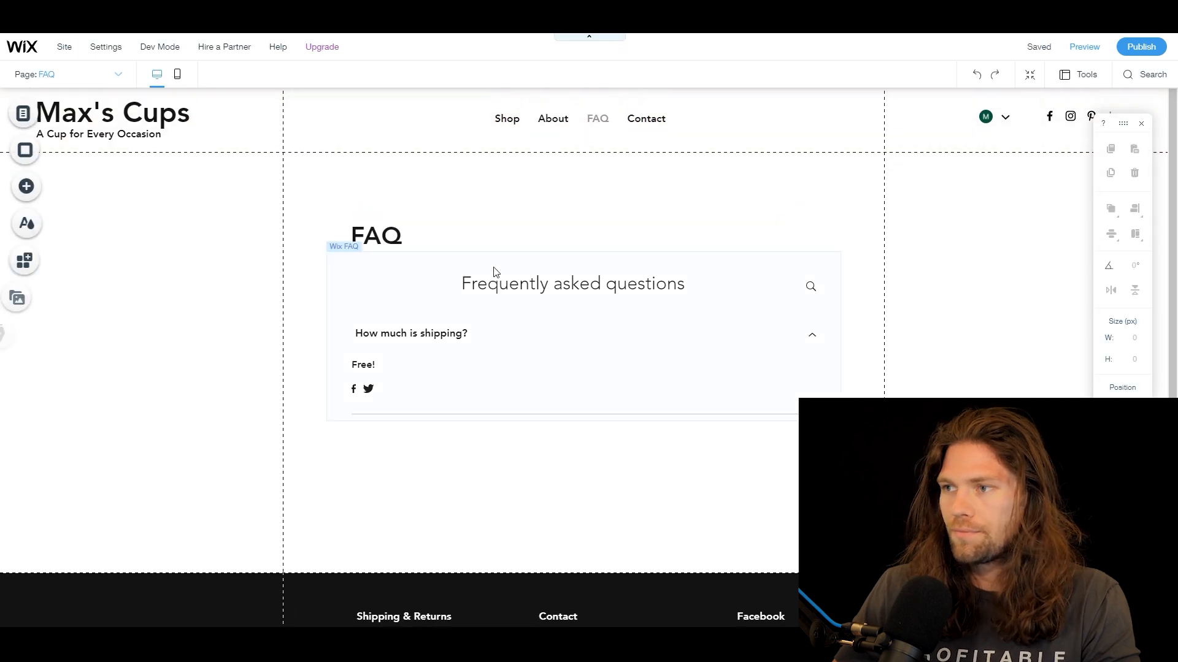
Step: Open the Contact page from the site menu and review its contact details and form
click(646, 133)
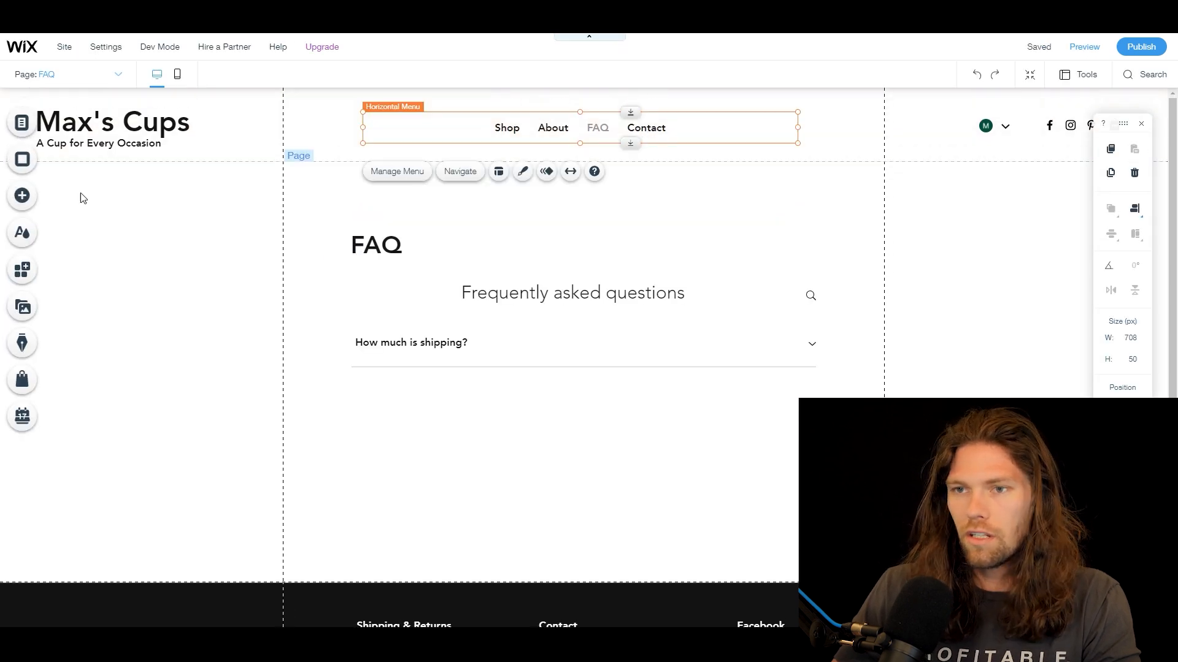
click(24, 127)
click(202, 242)
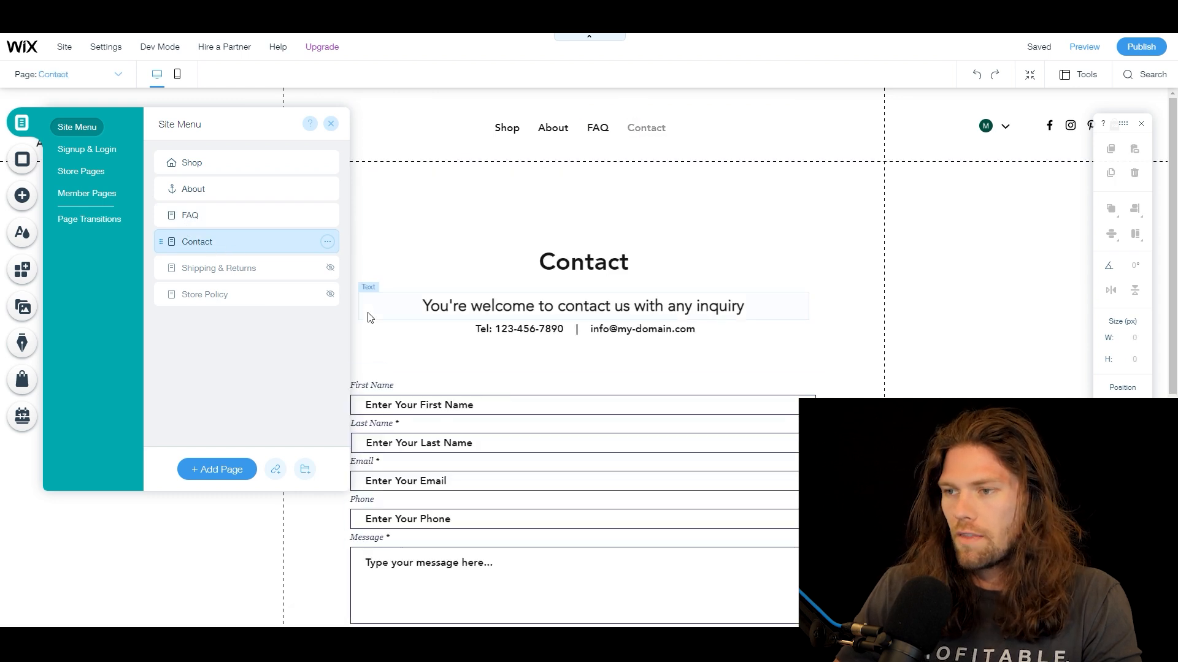
scroll(827, 370, down, 2)
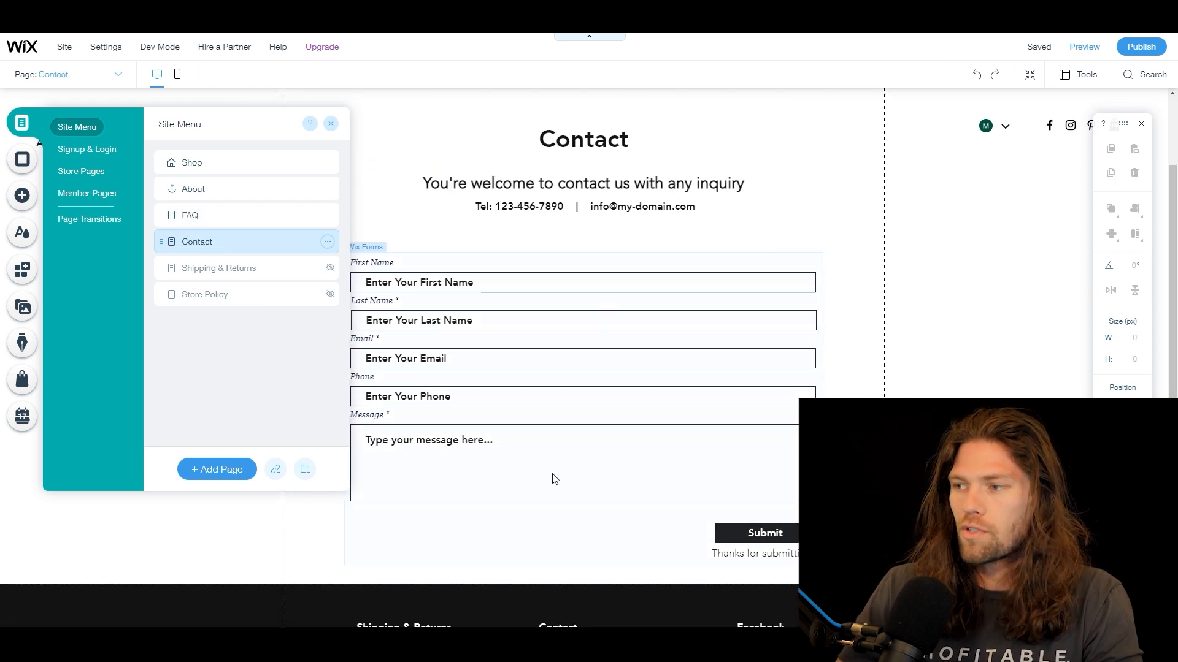
click(518, 563)
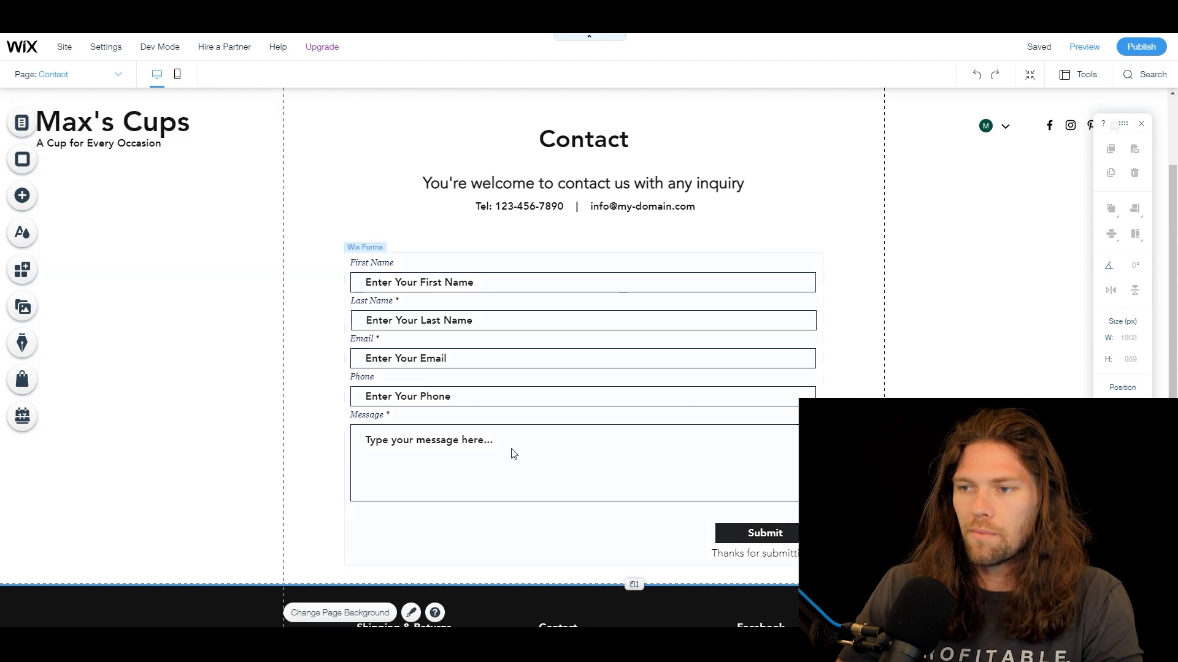
Step: Browse the ready-made contact, payment and multistep form designs that can be added to the Contact page
click(24, 195)
mouse_move(67, 175)
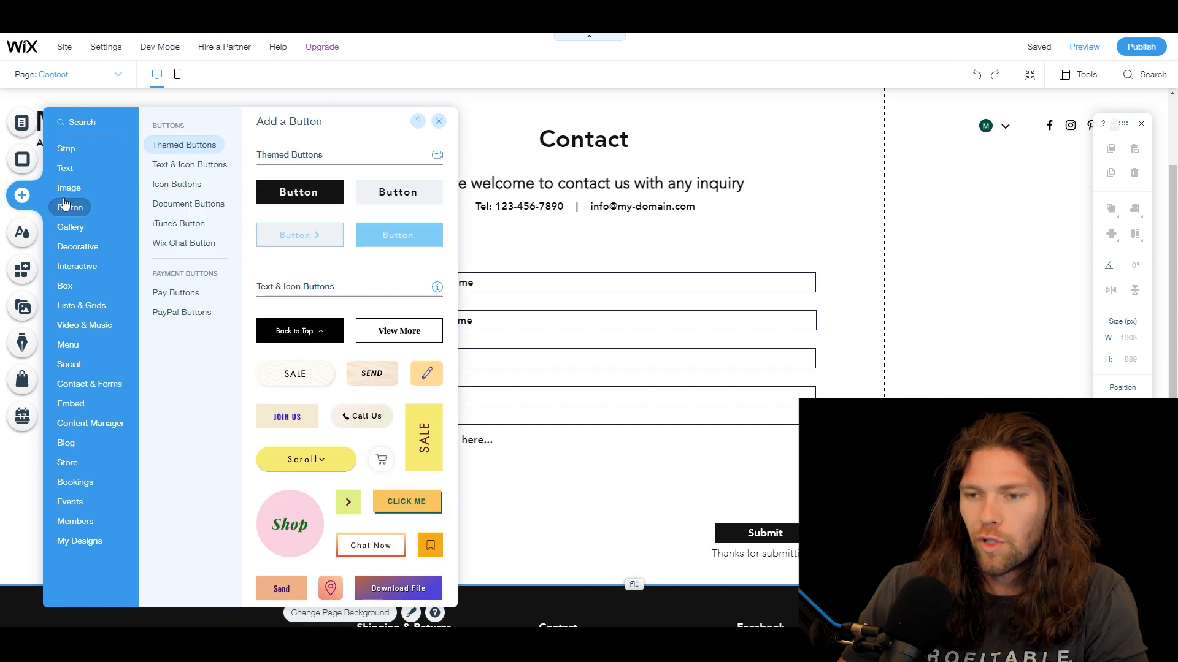
mouse_move(89, 389)
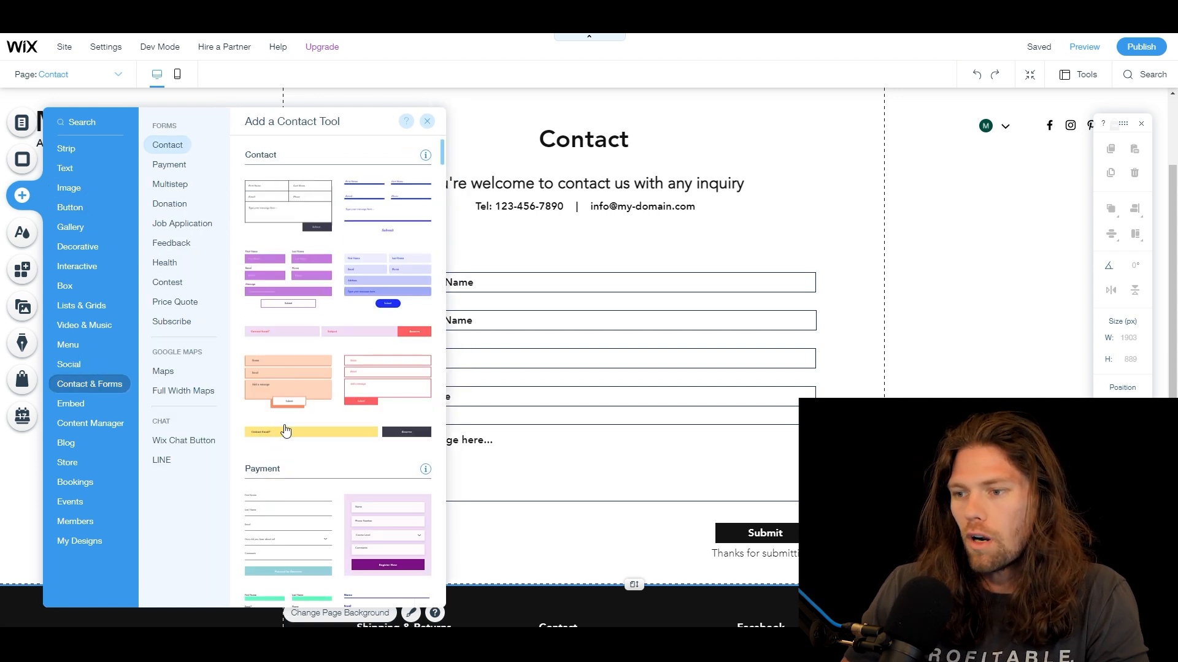
scroll(322, 512, down, 1)
scroll(335, 442, down, 3)
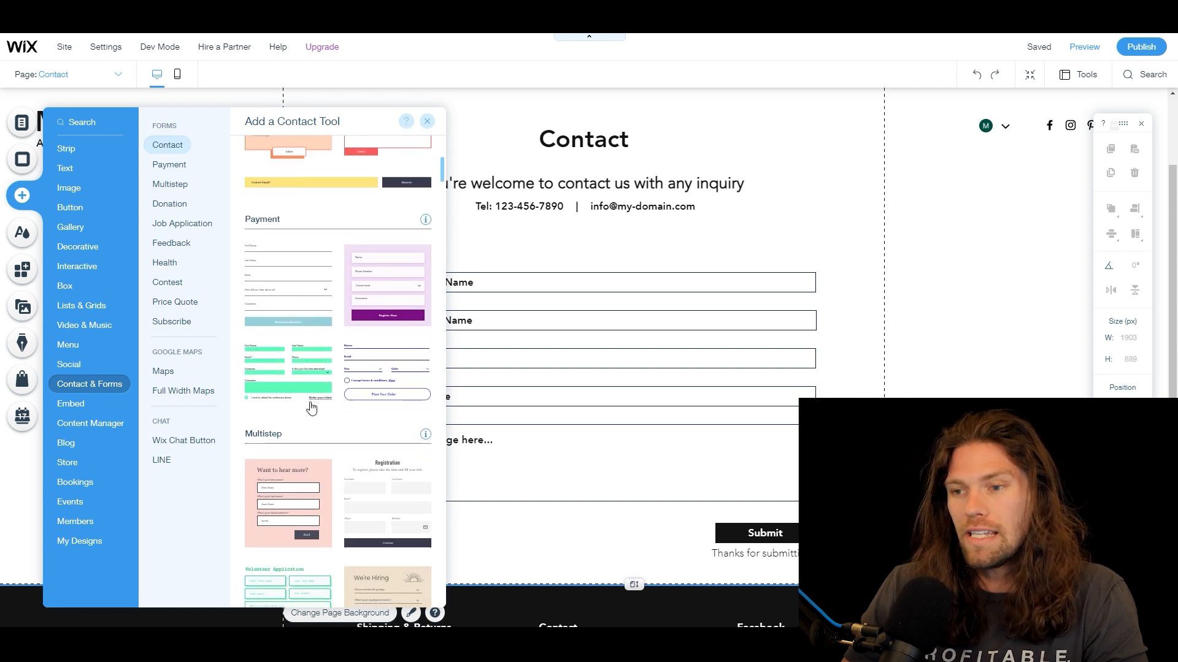
scroll(311, 407, down, 2)
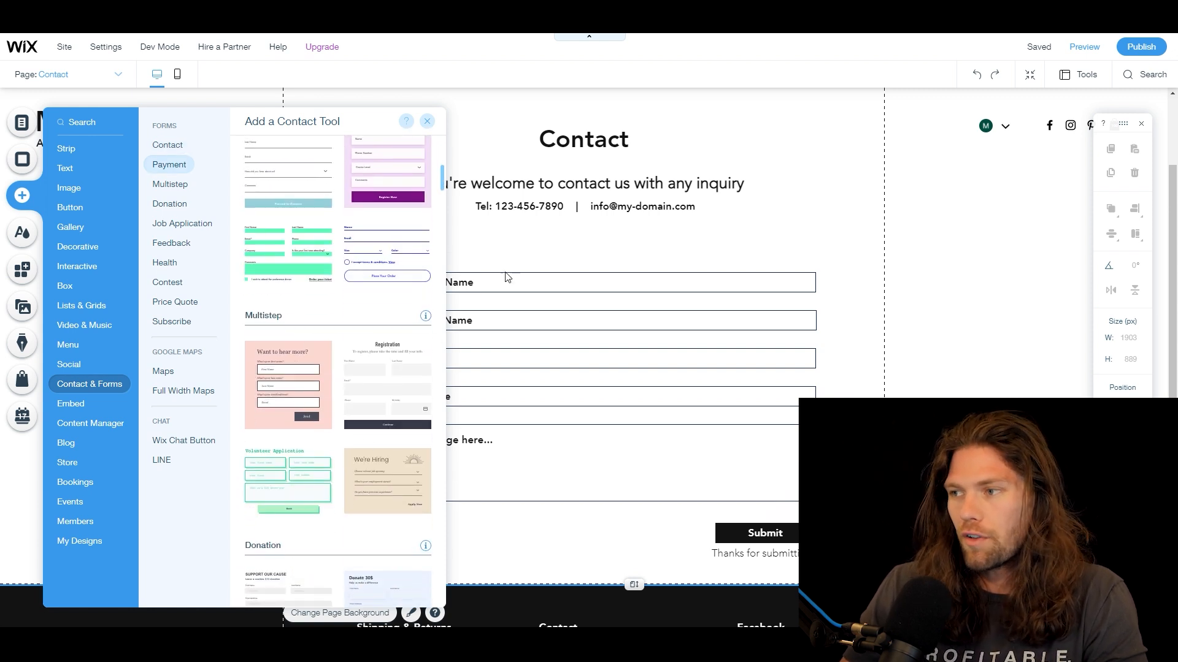
Step: Open the existing contact form's settings to review the available options, and close them
click(795, 323)
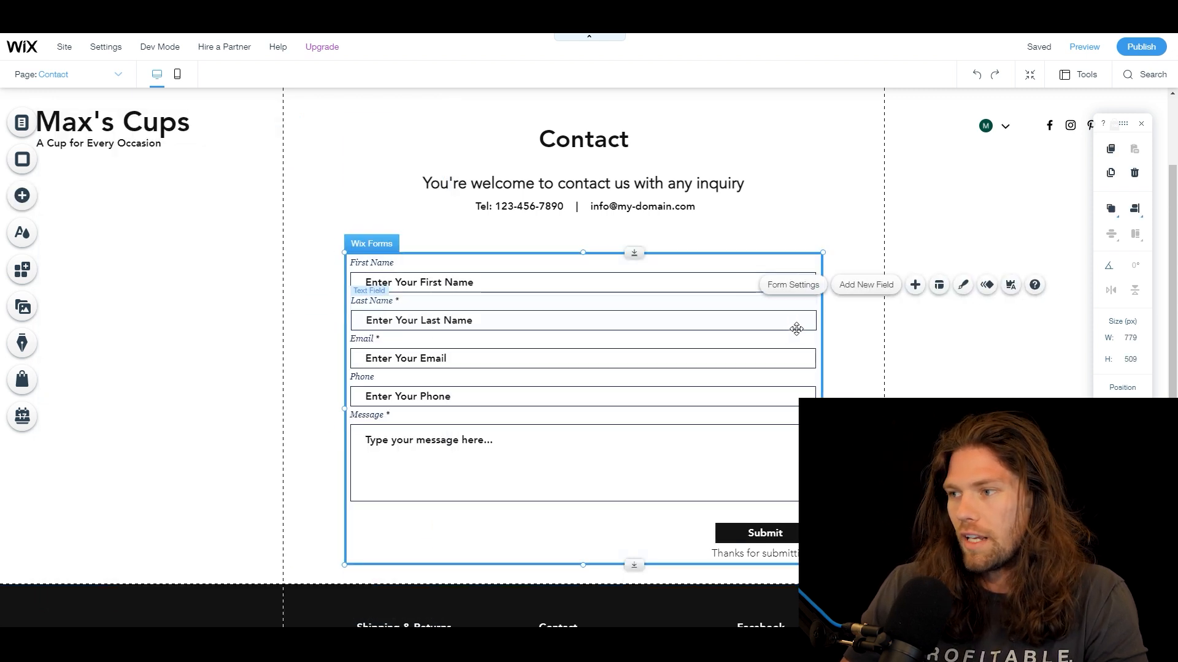
click(787, 287)
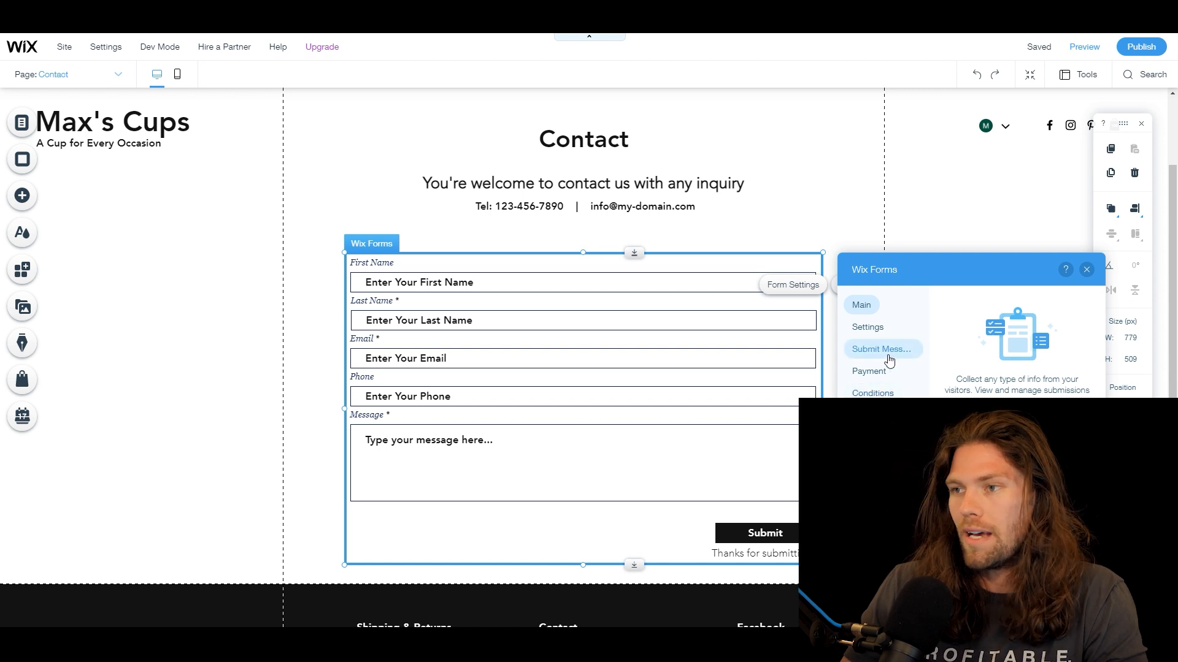
click(1087, 271)
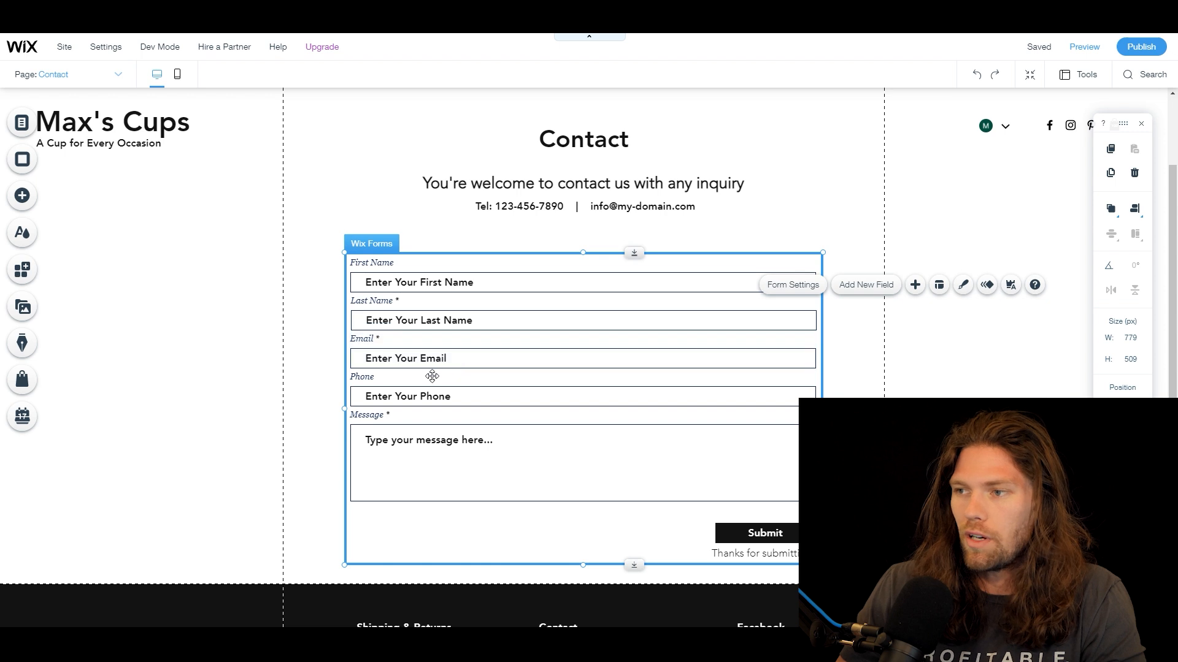
Step: Switch from the Contact page to the Shop page in the editor and close the site menu
scroll(467, 325, up, 2)
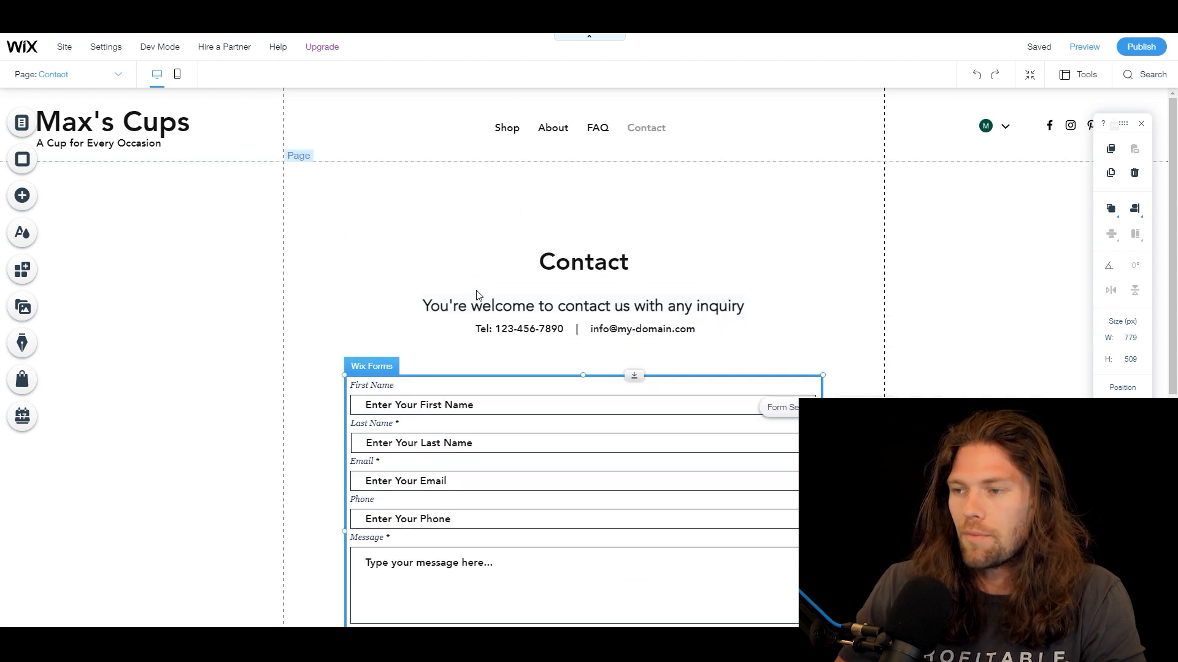
click(22, 122)
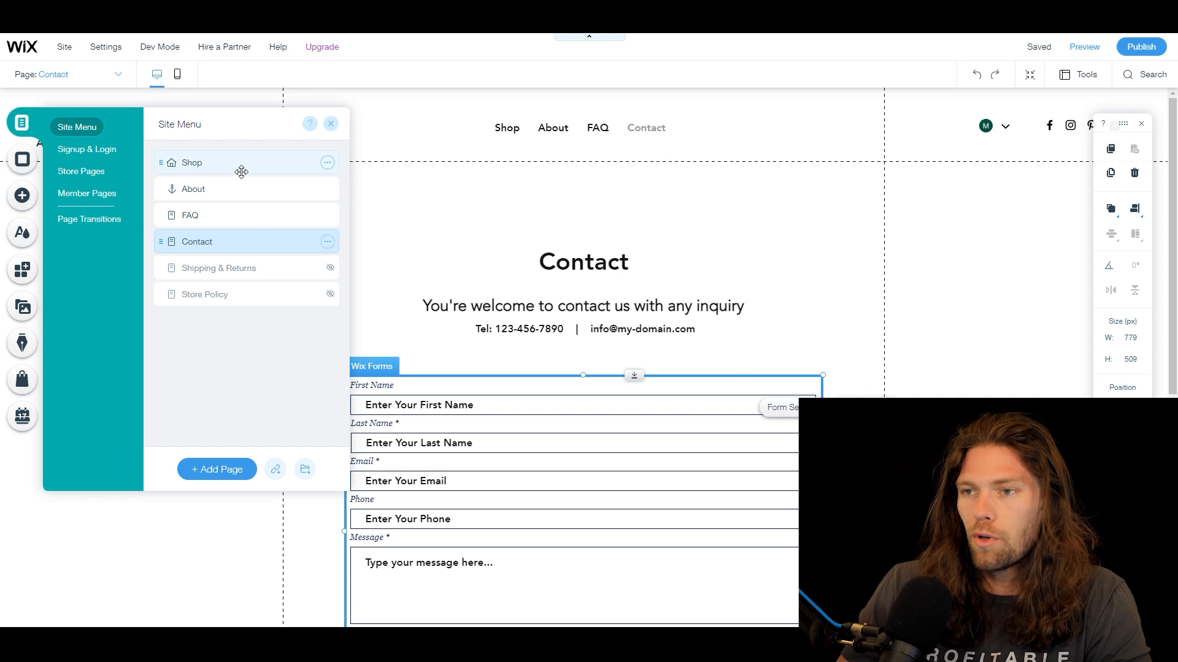
click(241, 172)
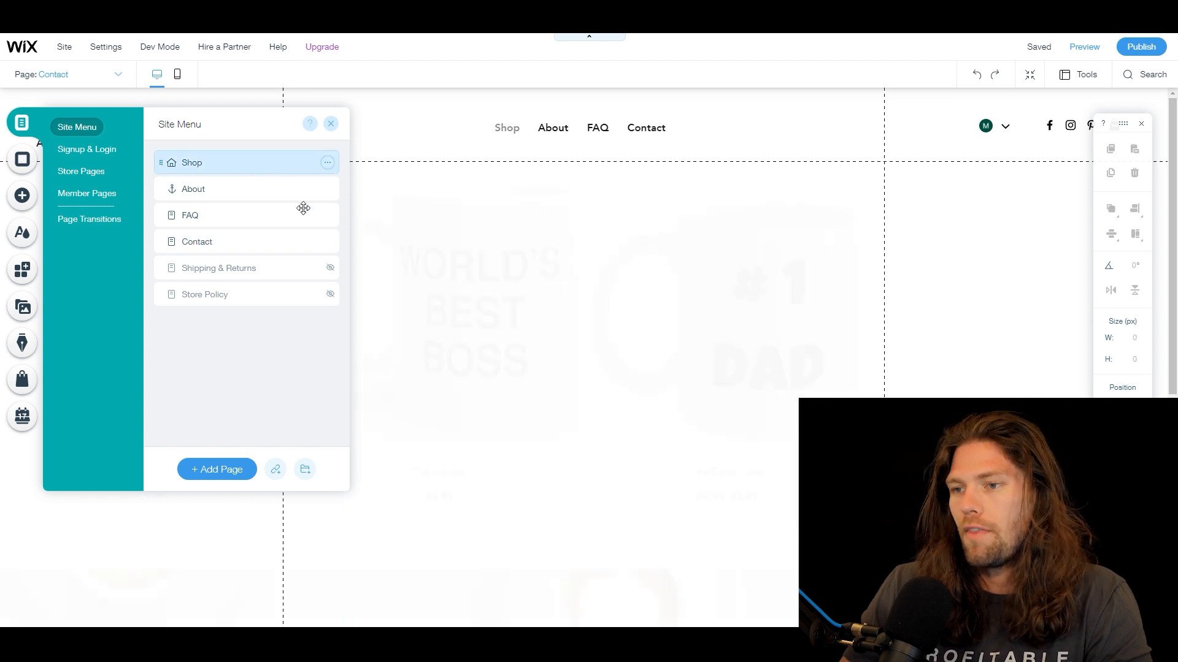
click(350, 539)
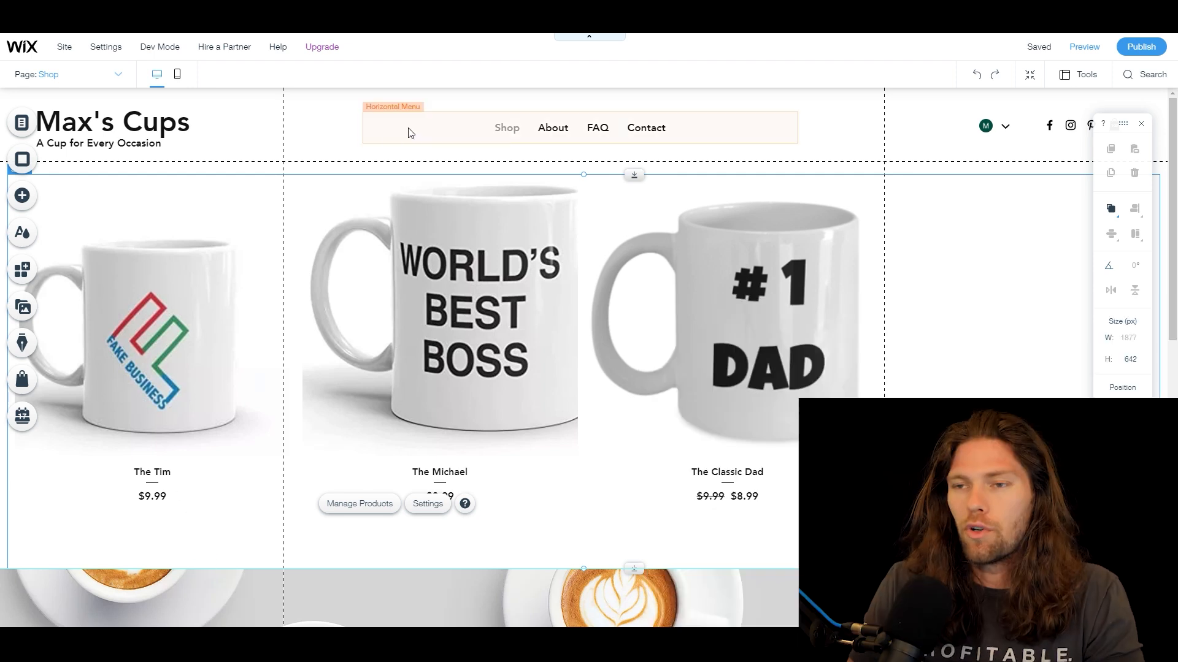
Step: Go to the site's dashboard and open the setup of its shipping regions
click(106, 47)
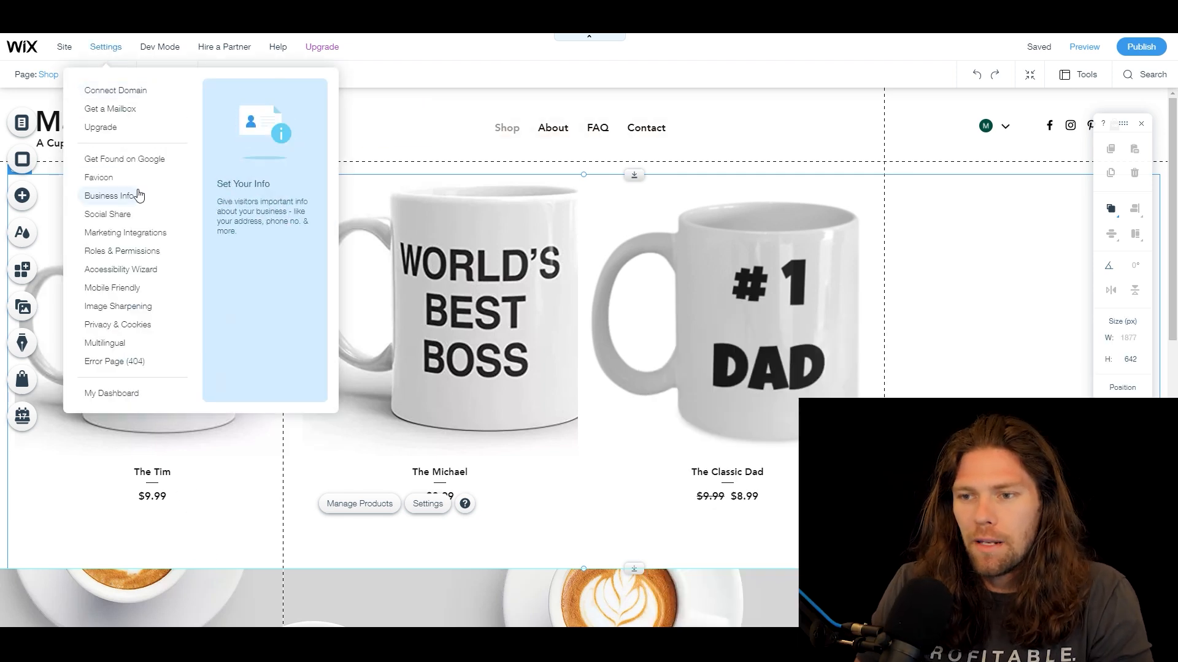
click(116, 393)
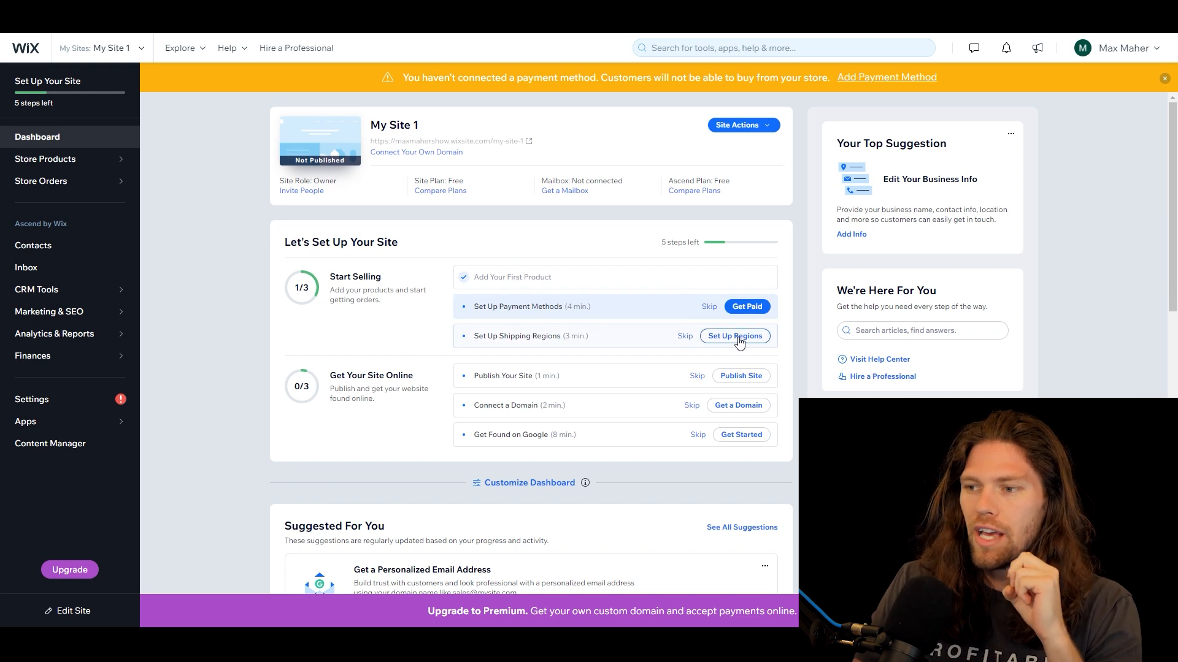
click(739, 343)
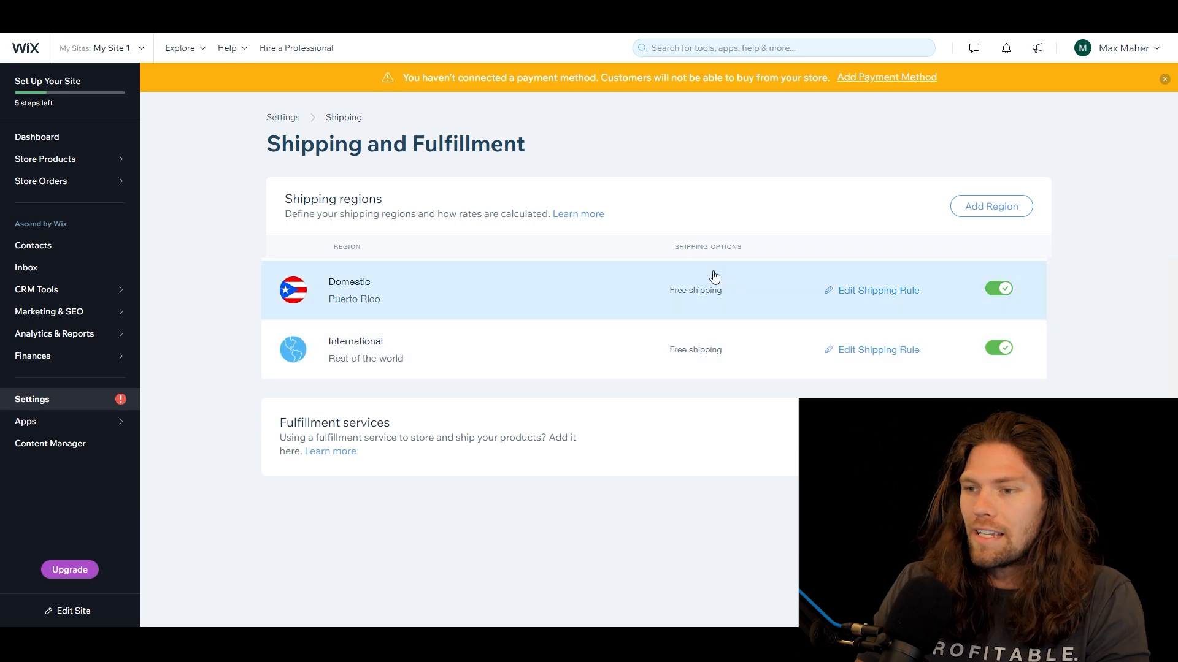
Step: Add a shipping region with the United States as its destination, and save it
click(979, 208)
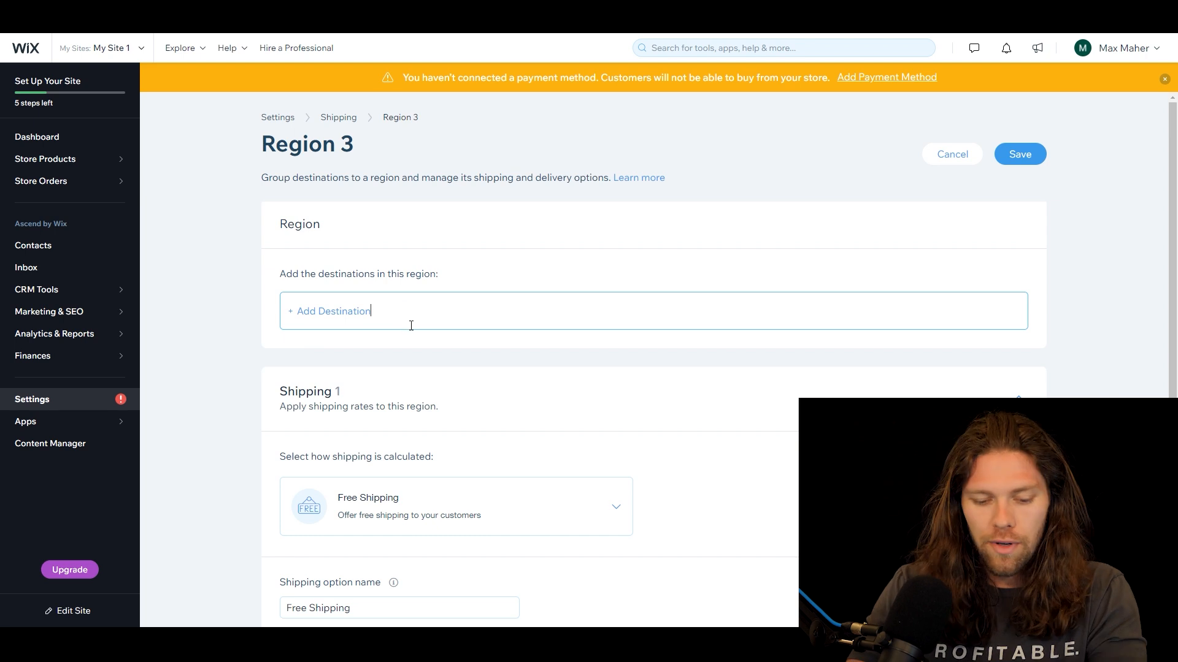
text(united)
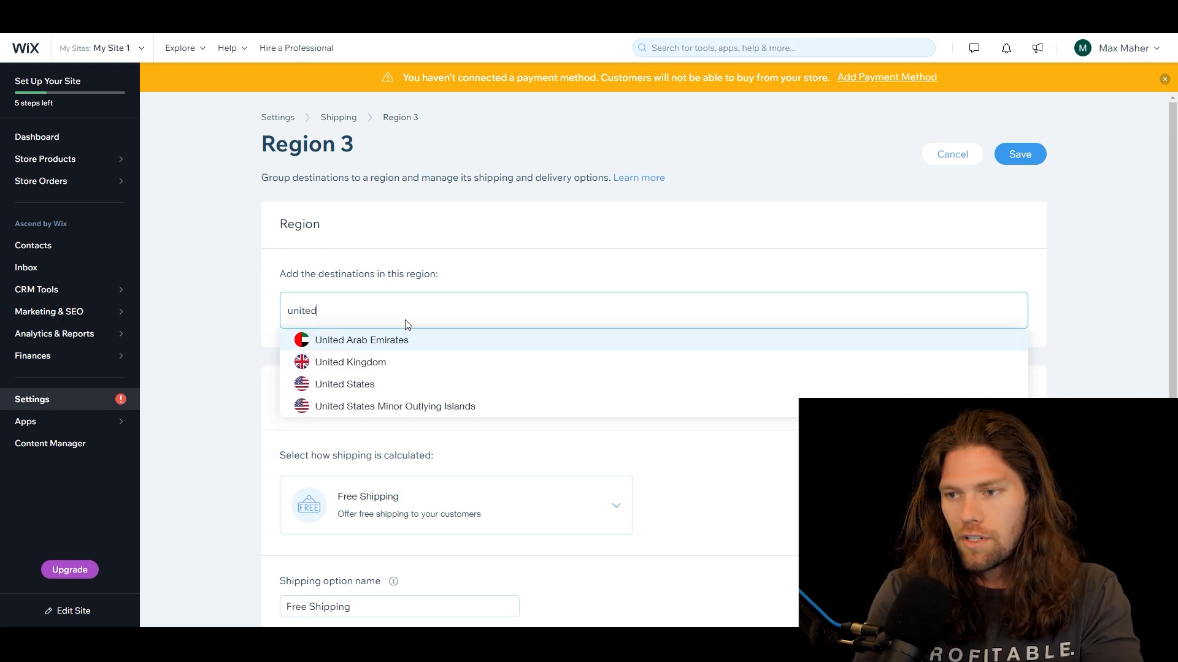
click(376, 384)
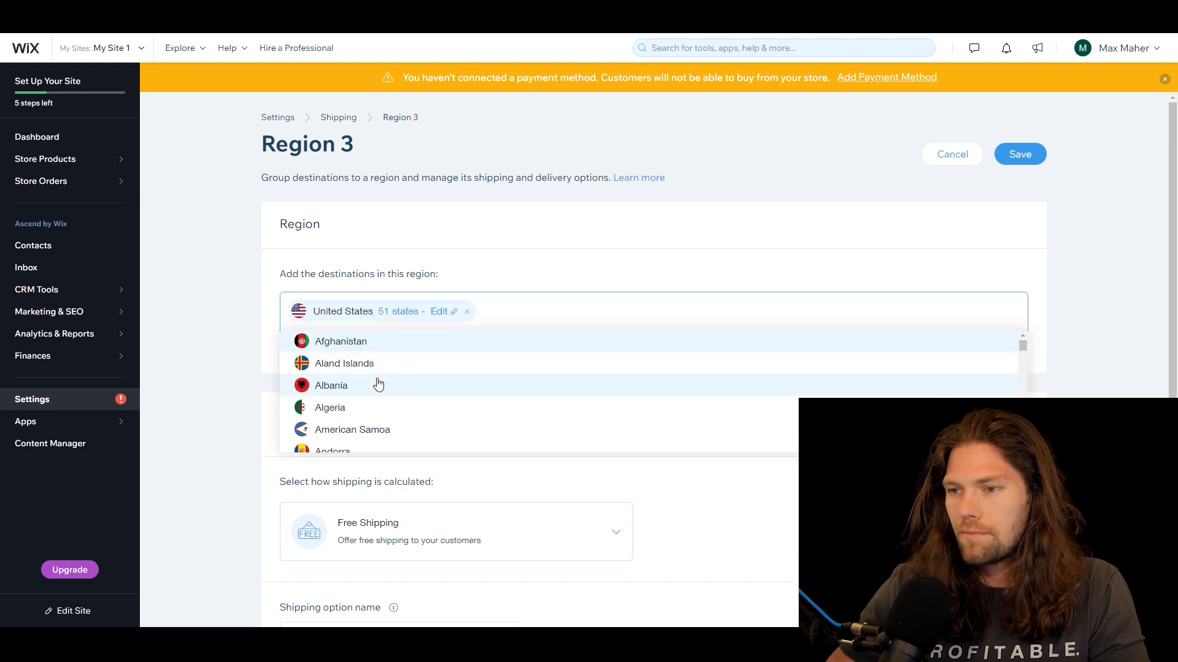
click(1007, 146)
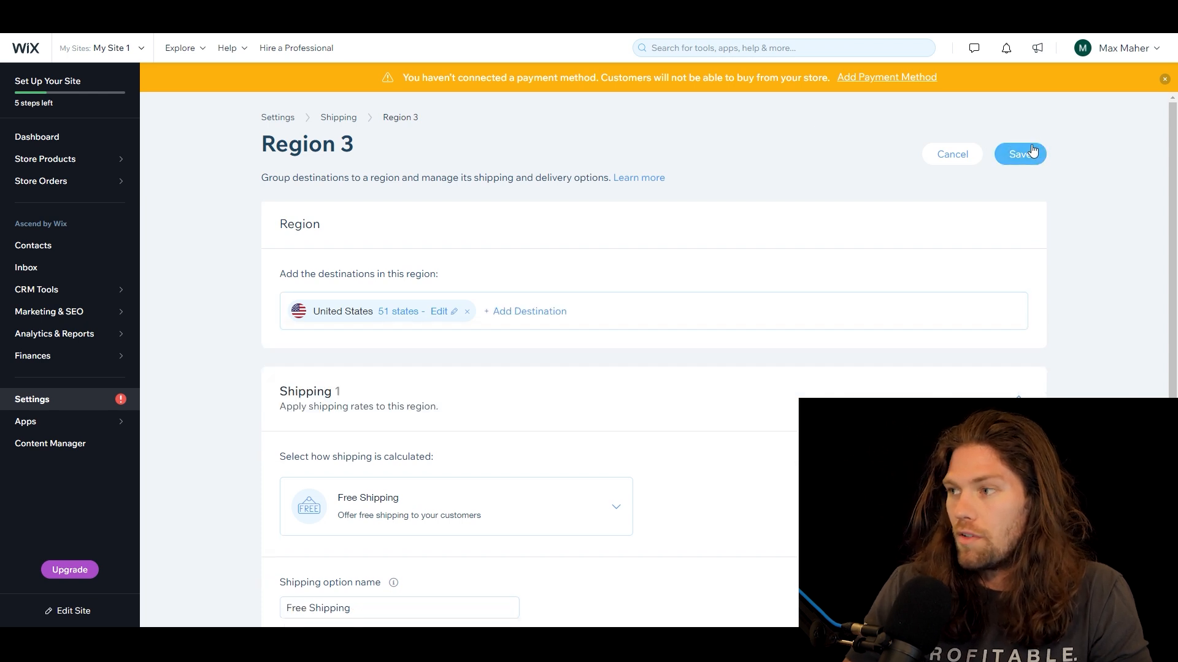
click(1029, 153)
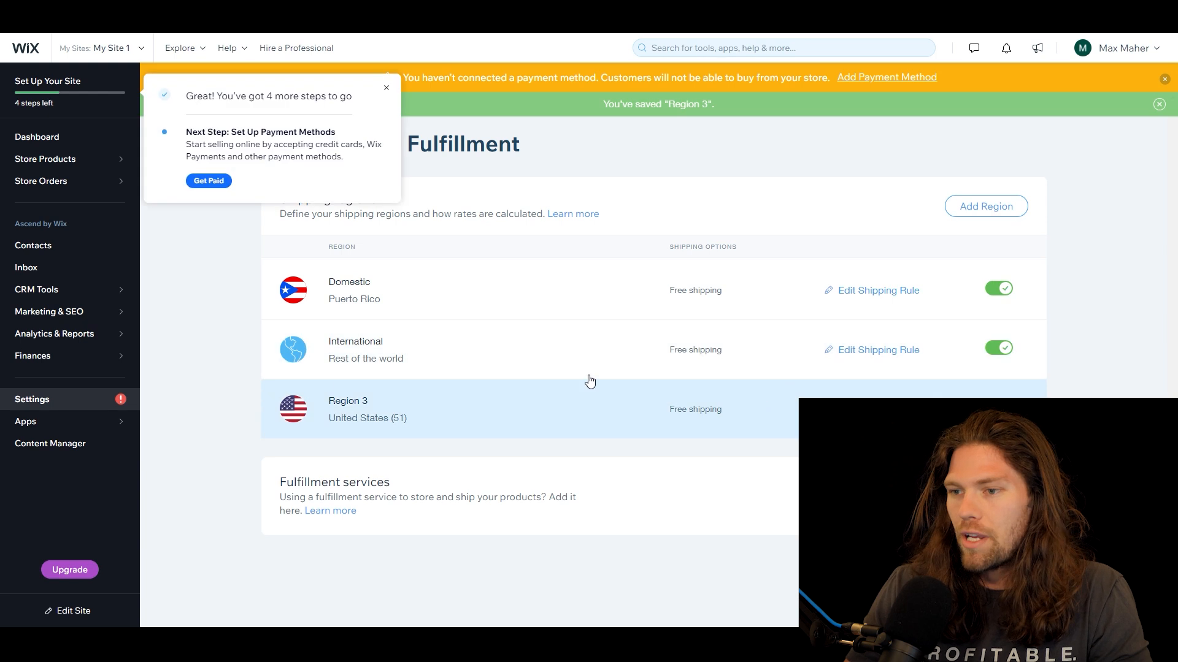
Step: Turn off the International shipping region, dismiss the setup reminder and return to the dashboard
click(998, 349)
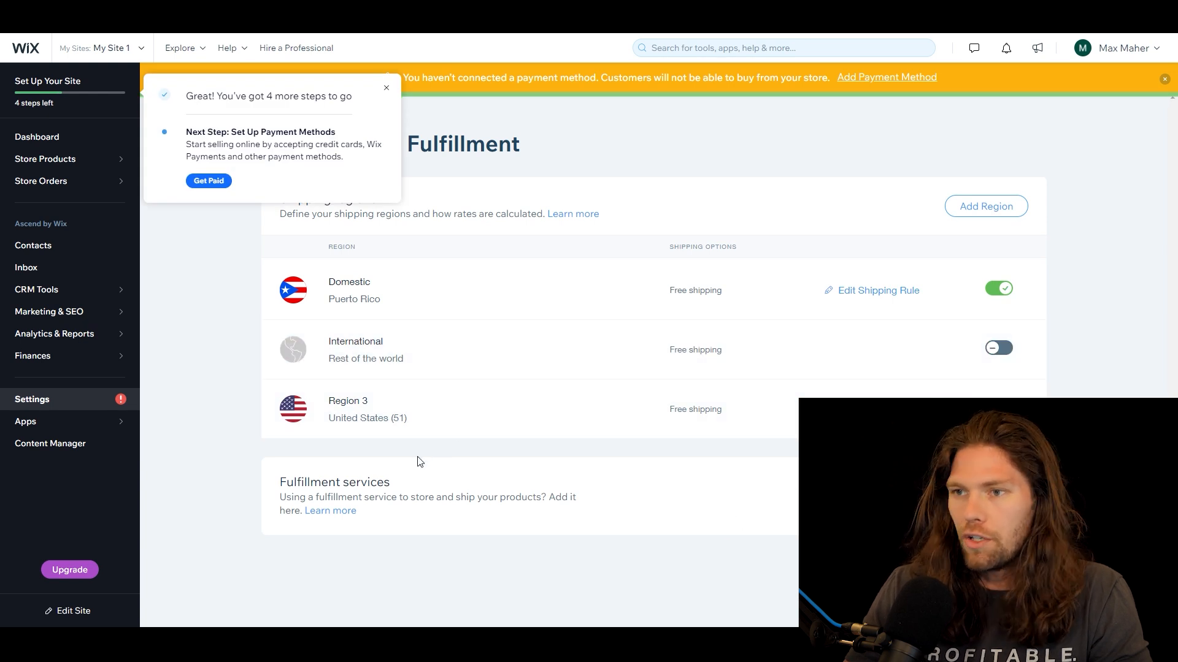
click(386, 87)
click(68, 137)
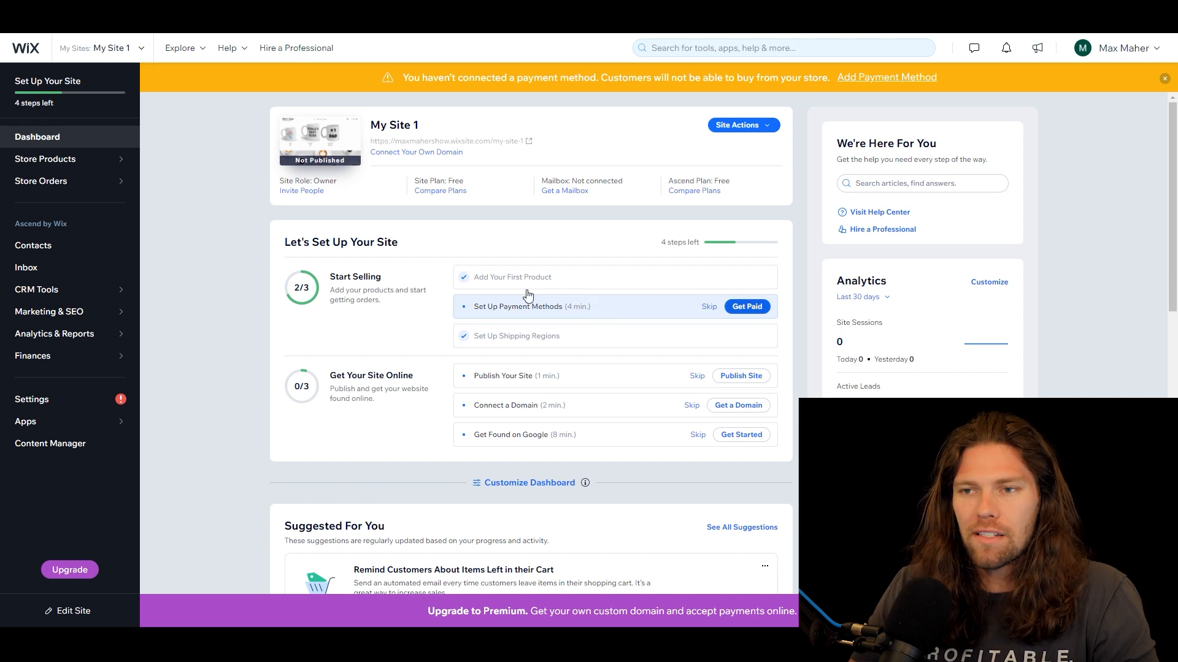
Step: Look through the dashboard's options for store products, store orders, CRM tools, marketing, analytics and finances
mouse_move(86, 166)
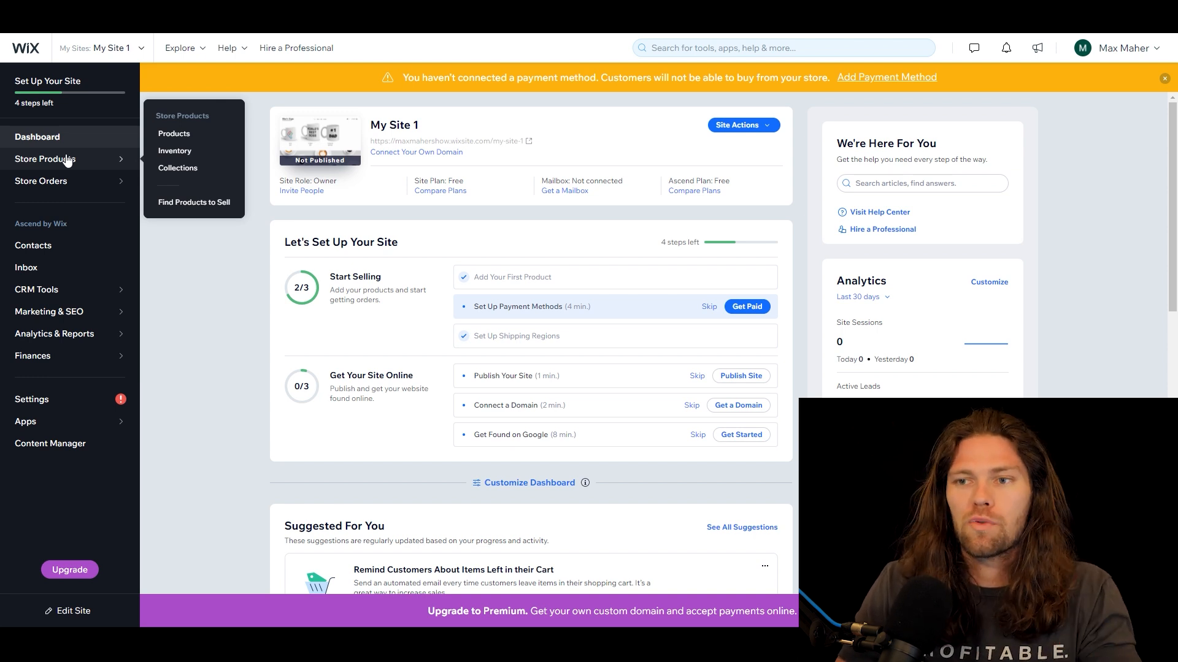
mouse_move(77, 189)
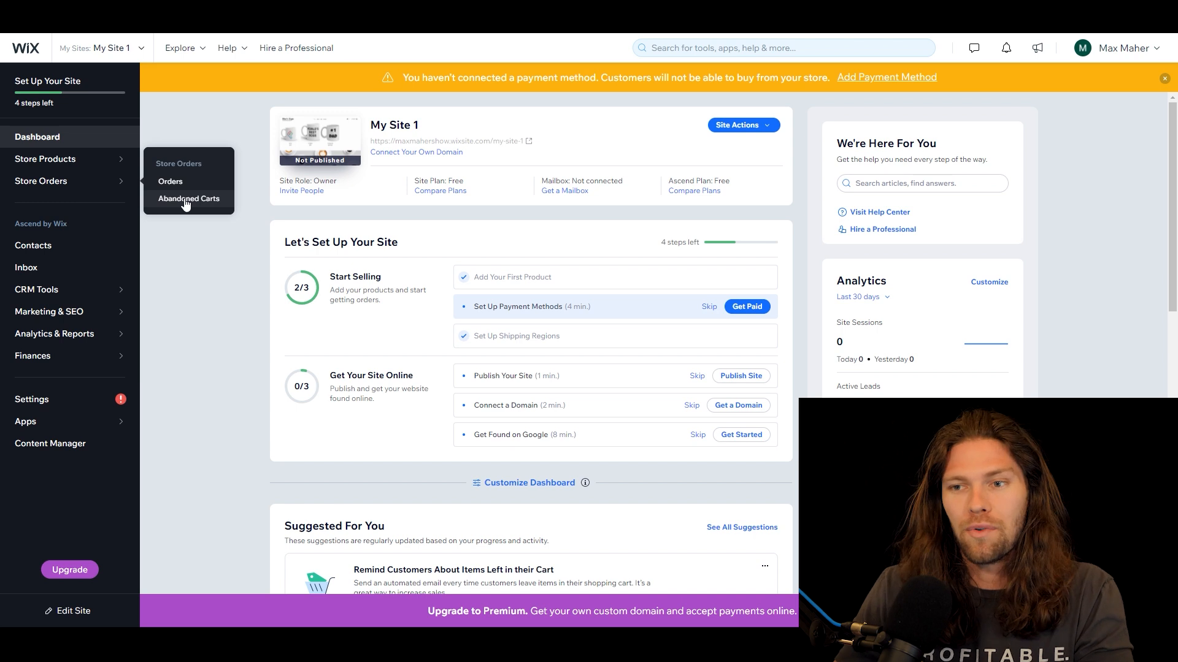
mouse_move(122, 295)
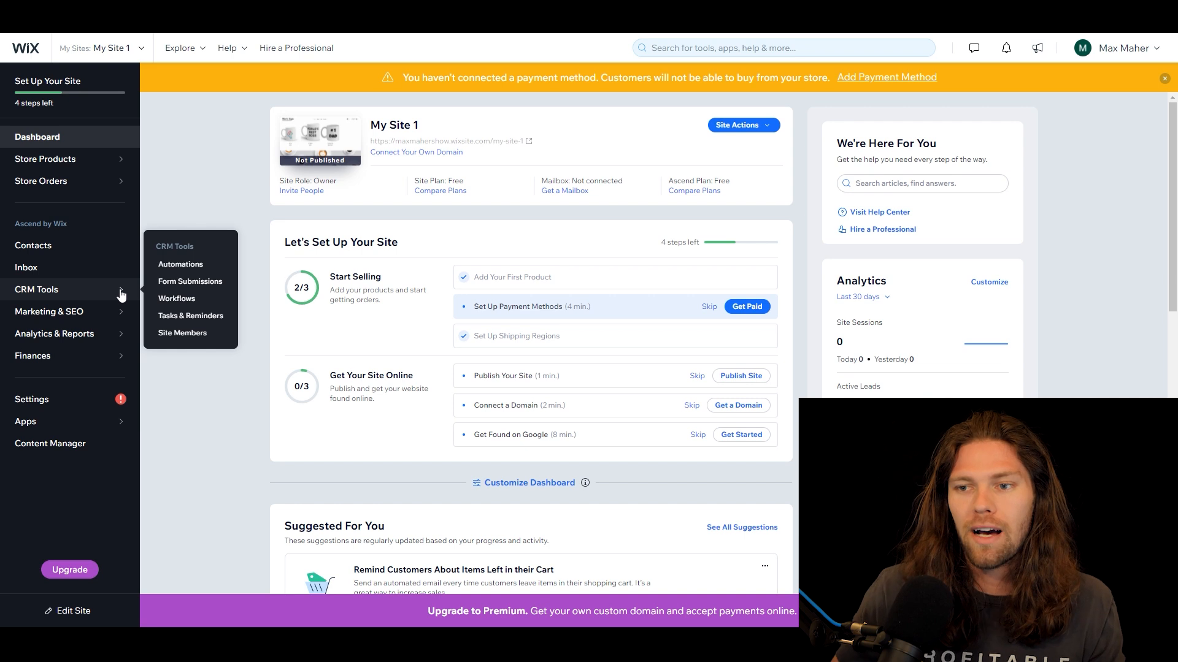
mouse_move(92, 318)
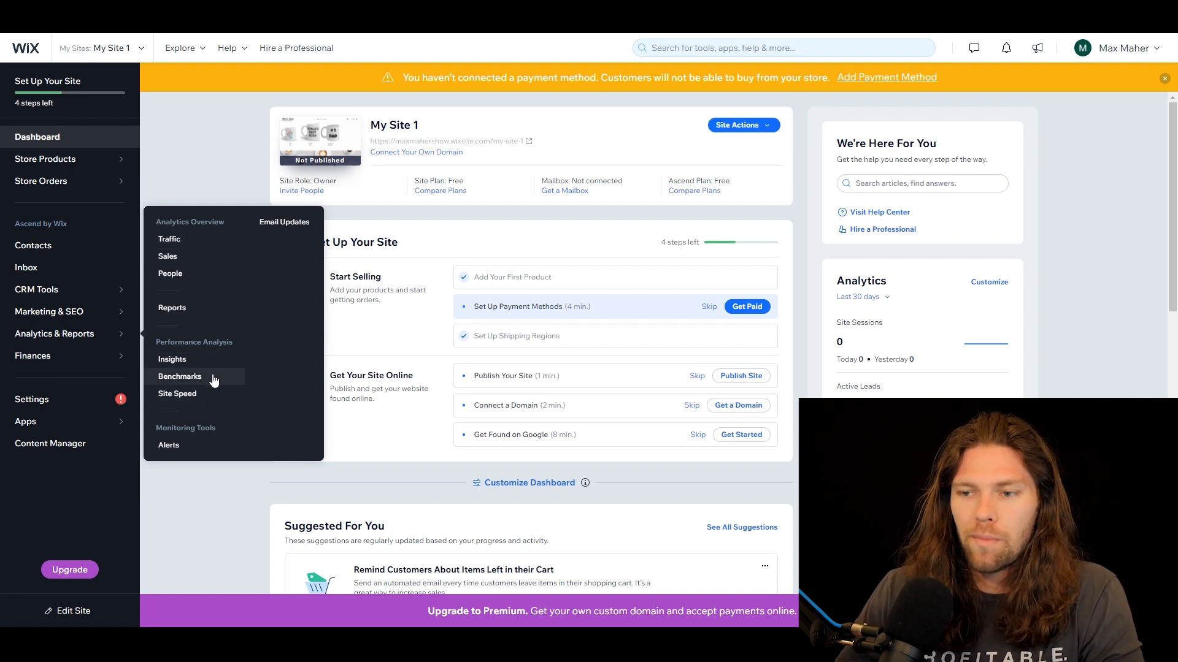
mouse_move(87, 362)
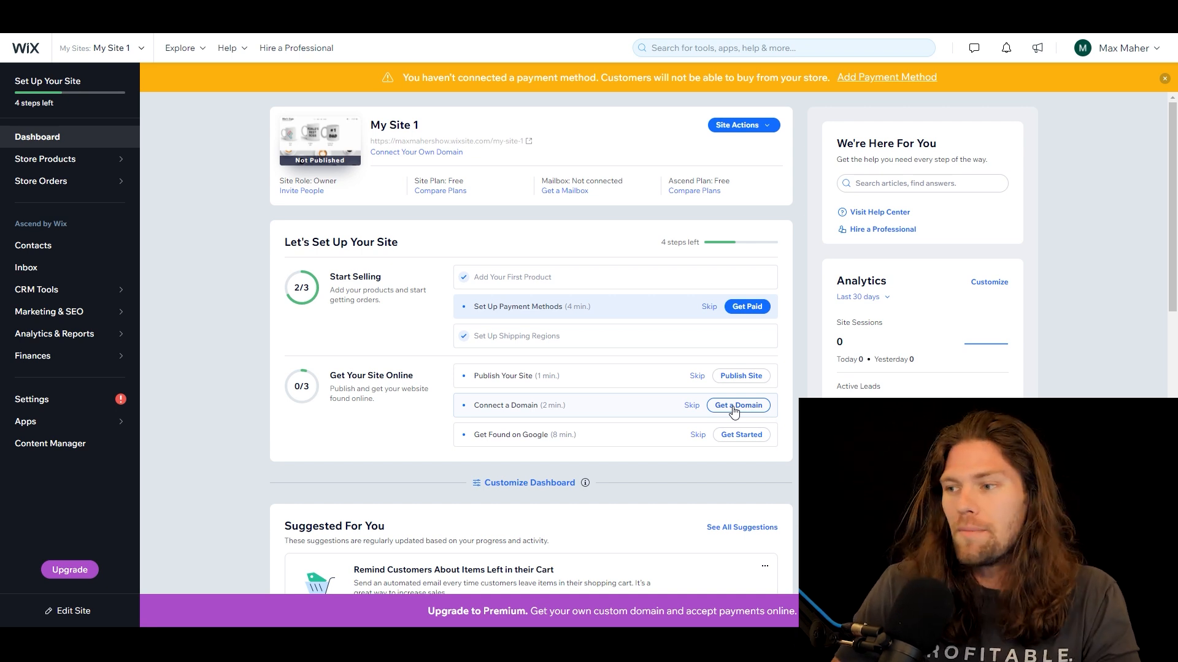
Step: Publish the Max's Cups site, close the publishing dialog and view the live shop page
click(734, 381)
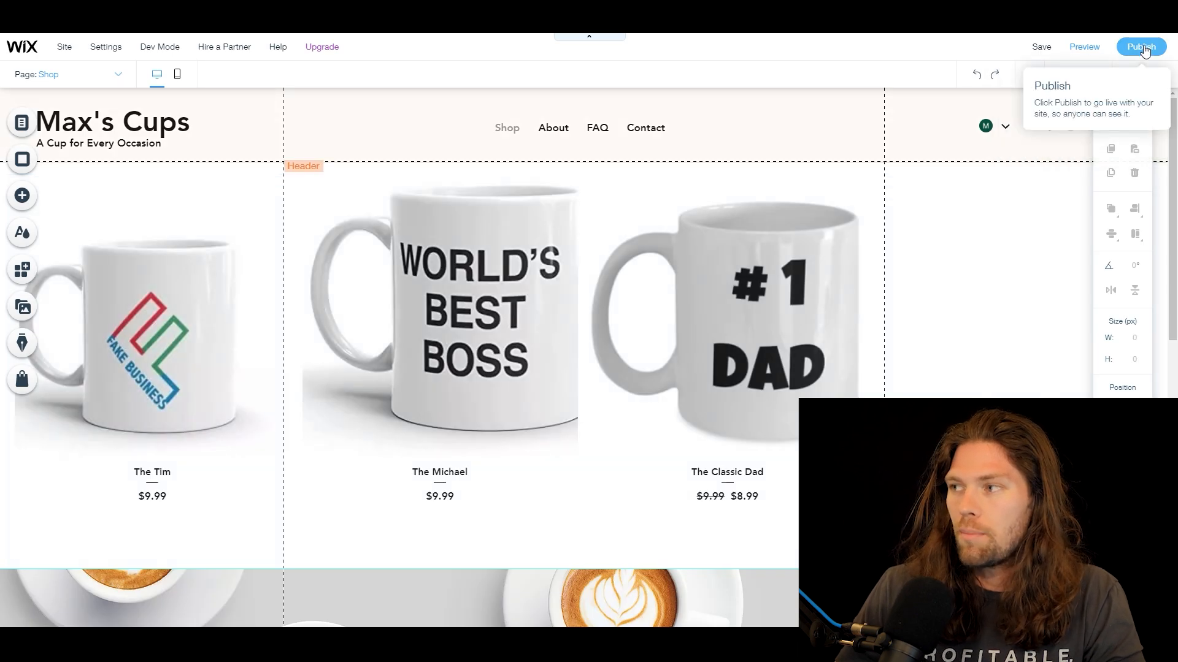
click(1143, 50)
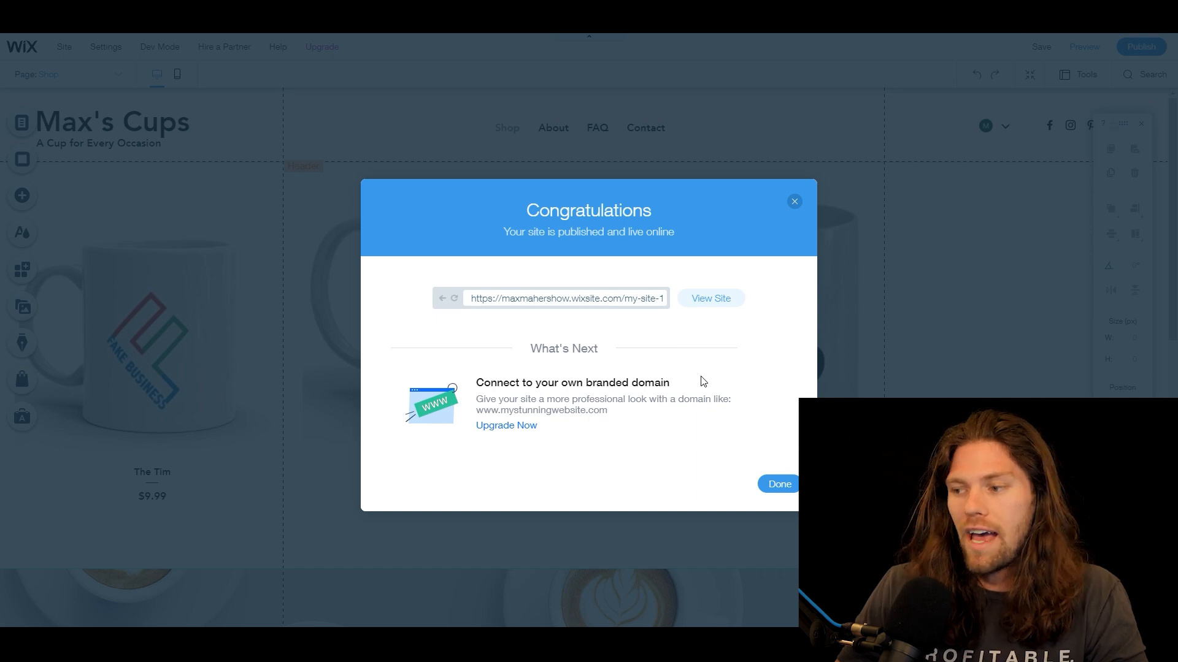
click(789, 488)
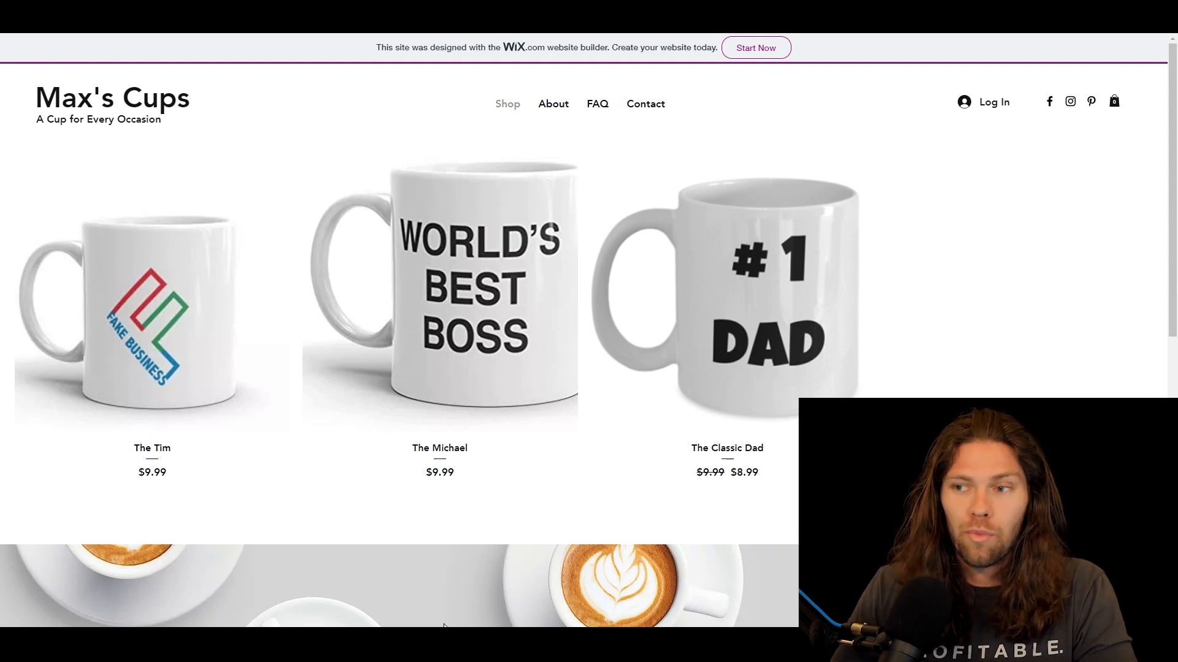
mouse_move(407, 302)
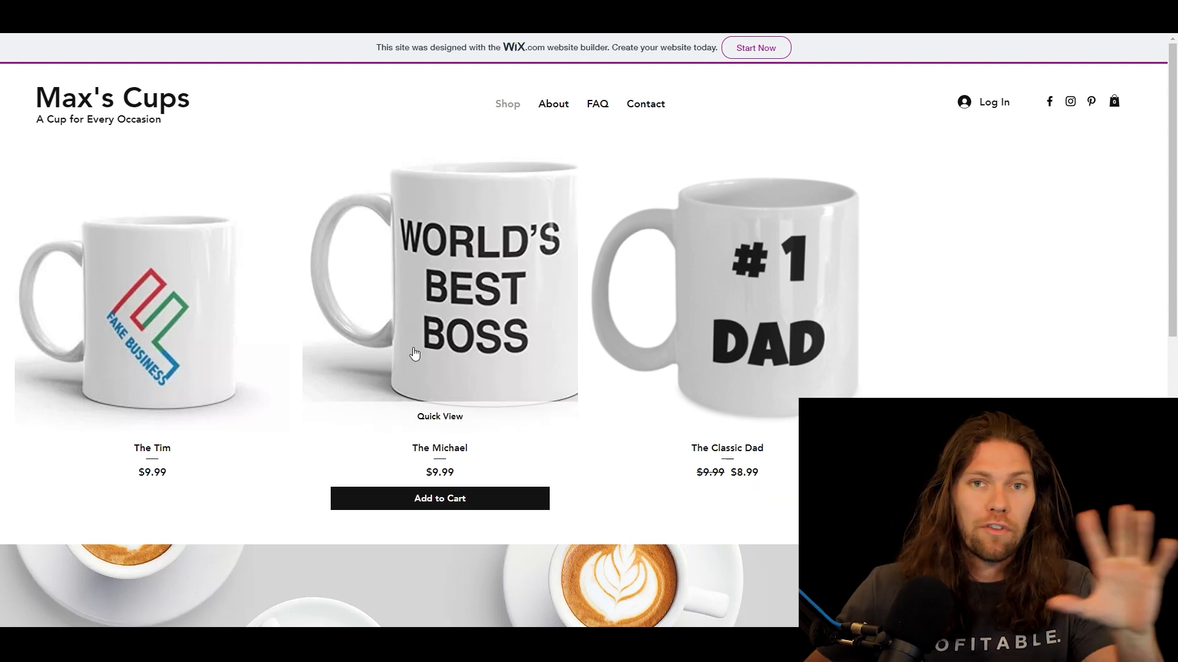